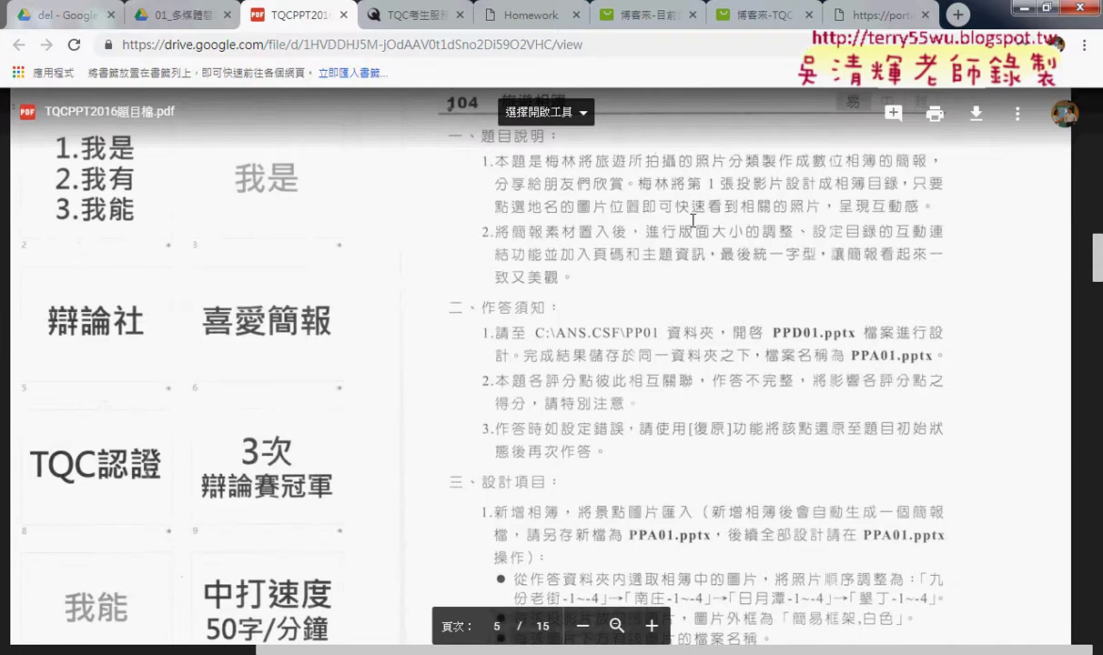
- Scroll the task PDF down to the 104 photo album design requirements
{"action": "scroll", "coordinate": [692, 296], "scroll_direction": "down", "scroll_amount": 1}
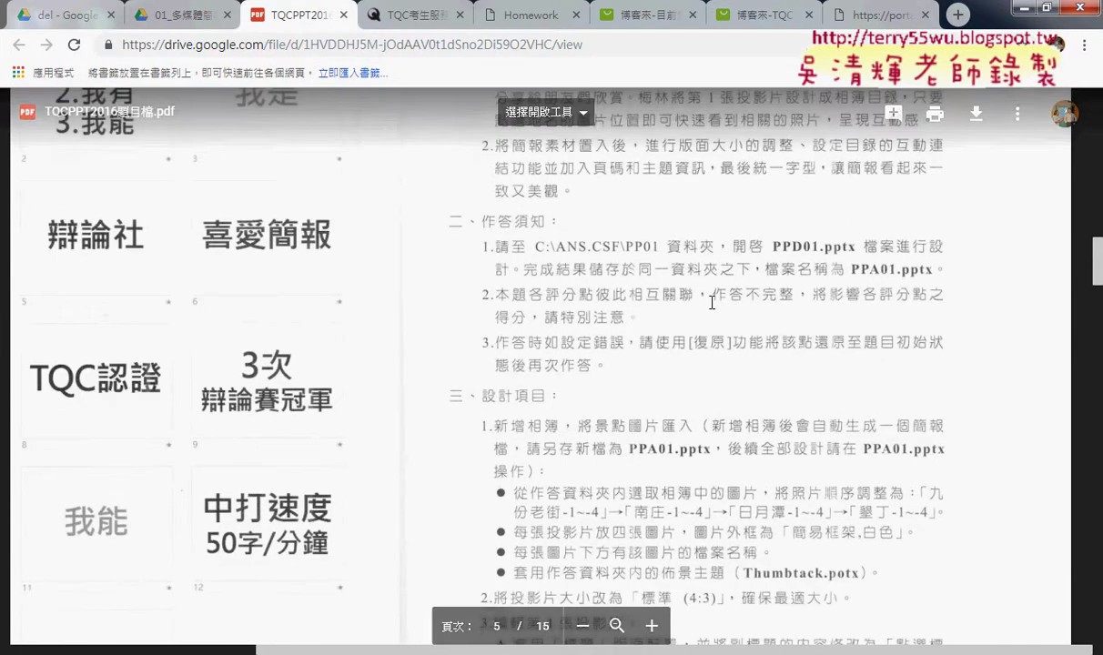
{"action": "scroll", "coordinate": [546, 409], "scroll_direction": "down", "scroll_amount": 1}
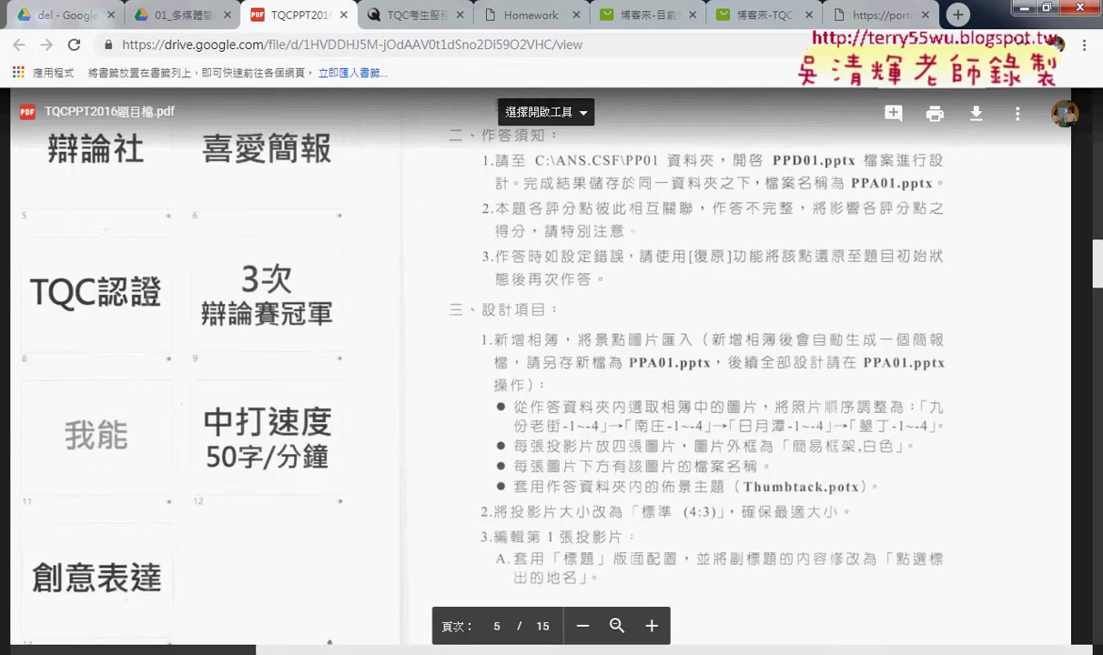
{"action": "mouse_move", "coordinate": [344, 642]}
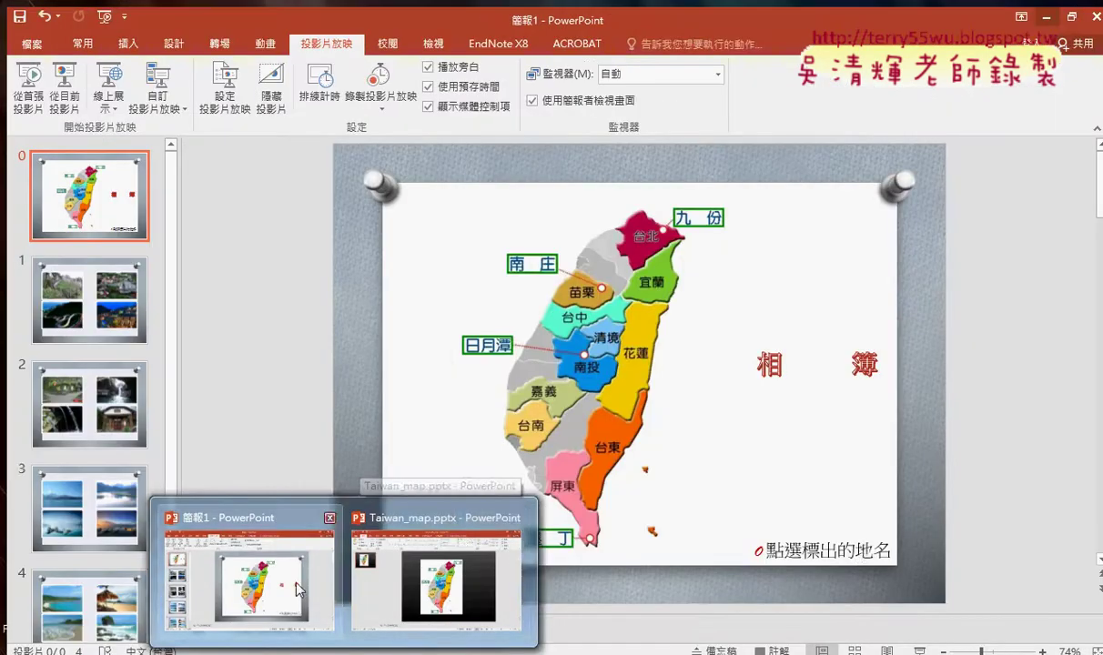
- Run 簡報1 as a slide show from the beginning and follow the 九份 map link to its photos
{"action": "left_click", "coordinate": [280, 555]}
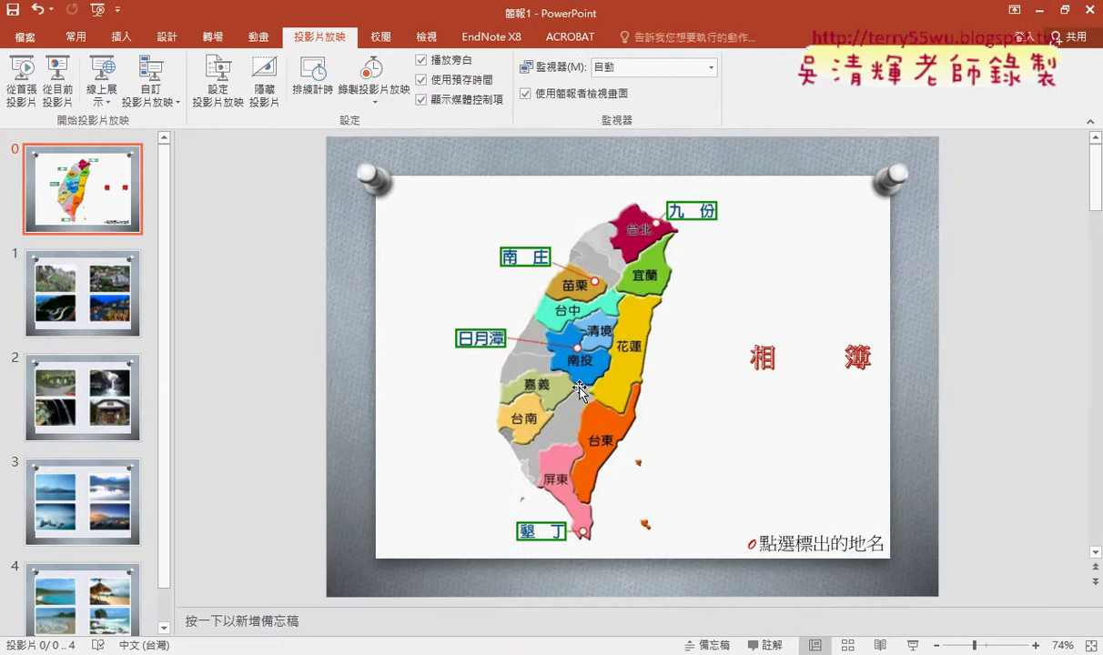
{"action": "left_click", "coordinate": [914, 646]}
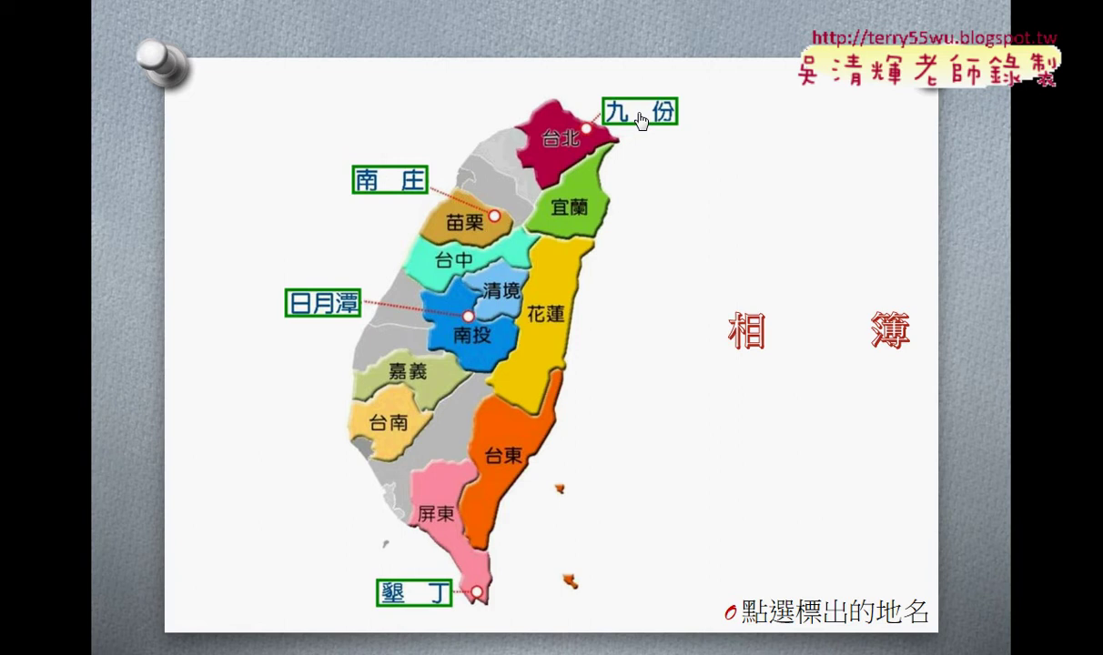
{"action": "left_click", "coordinate": [641, 121]}
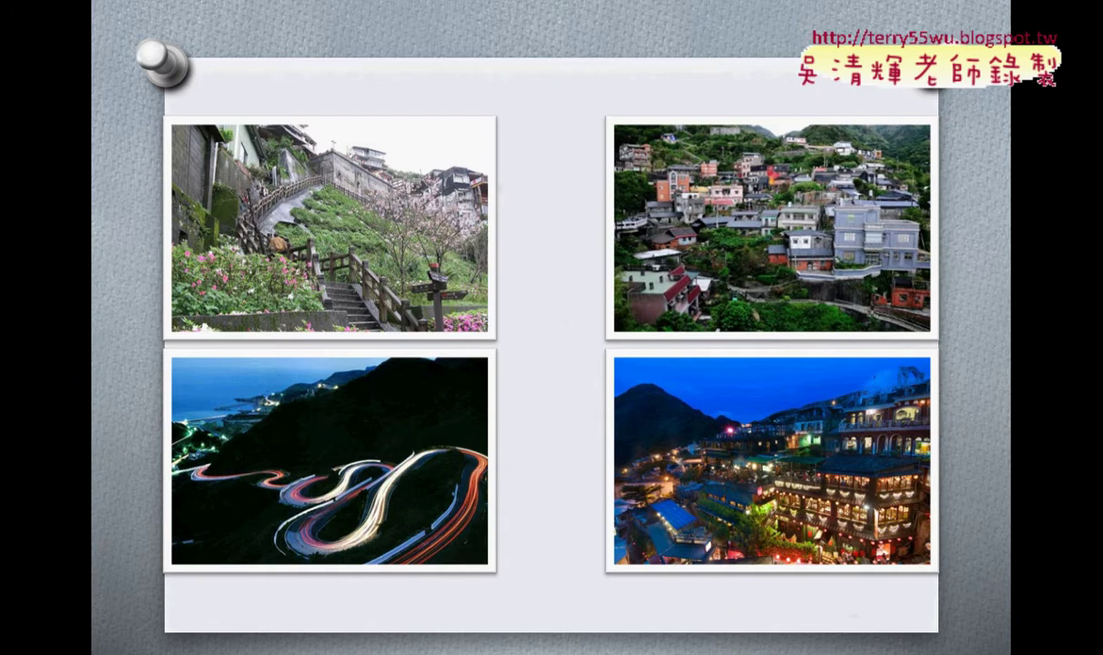
{"action": "key", "text": "Right"}
- Test the 南庄, 日月潭 and 墾丁 map links, returning to the map slide between them
{"action": "key", "text": "Left"}
{"action": "key", "text": "Home"}
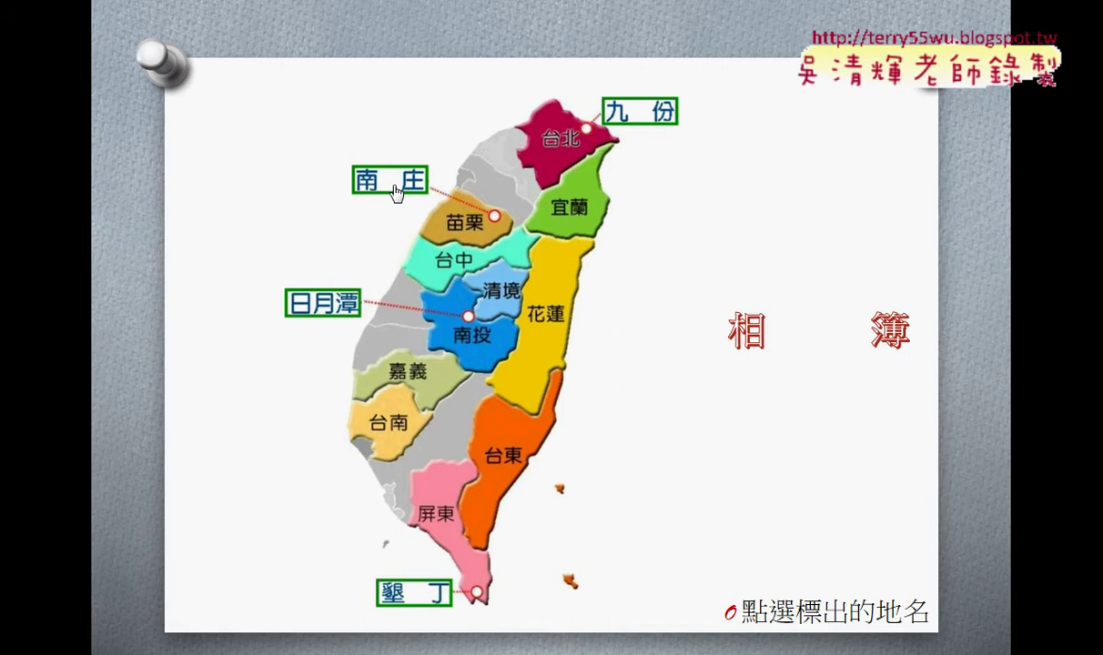
{"action": "left_click", "coordinate": [394, 192]}
{"action": "left_click", "coordinate": [309, 308]}
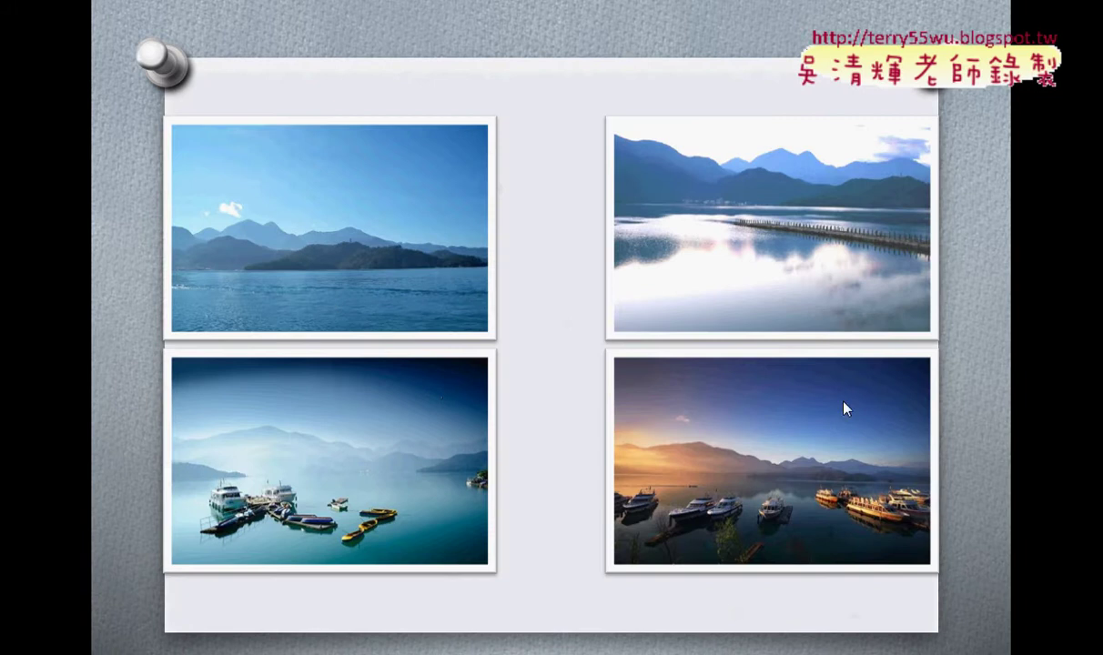
{"action": "left_click", "coordinate": [448, 396]}
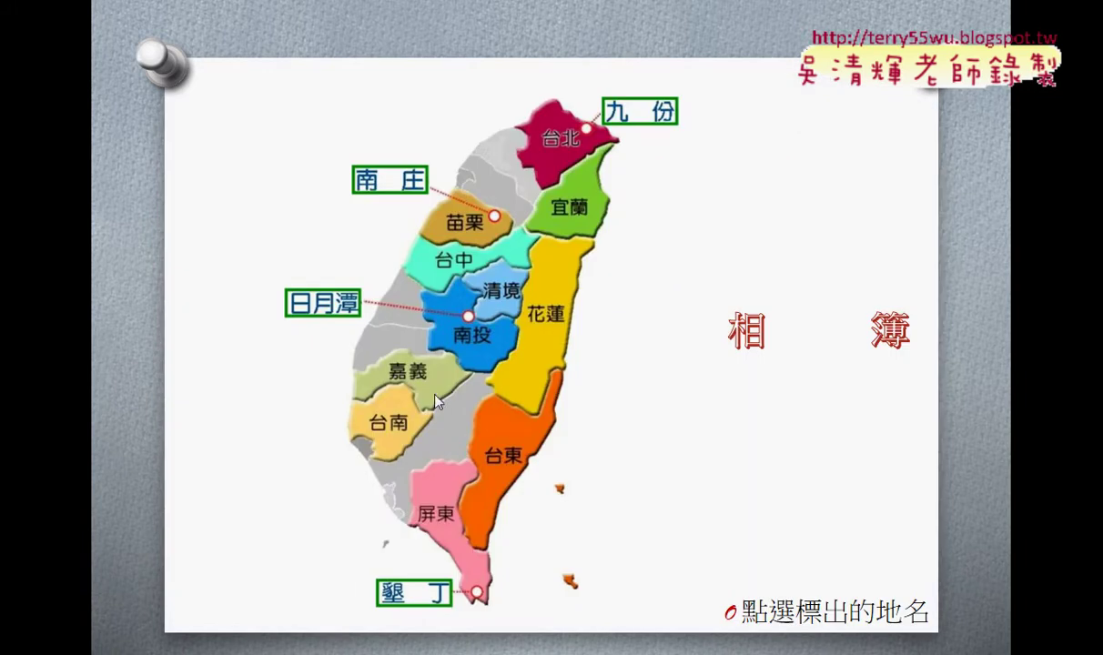
{"action": "left_click", "coordinate": [422, 598]}
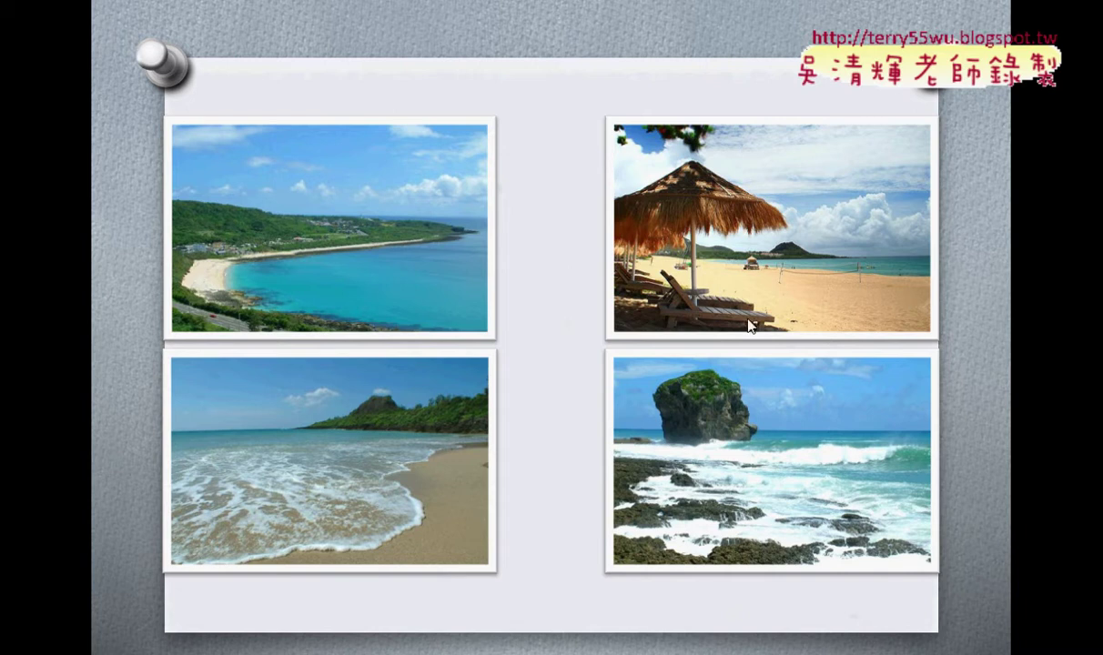
{"action": "left_click", "coordinate": [674, 352]}
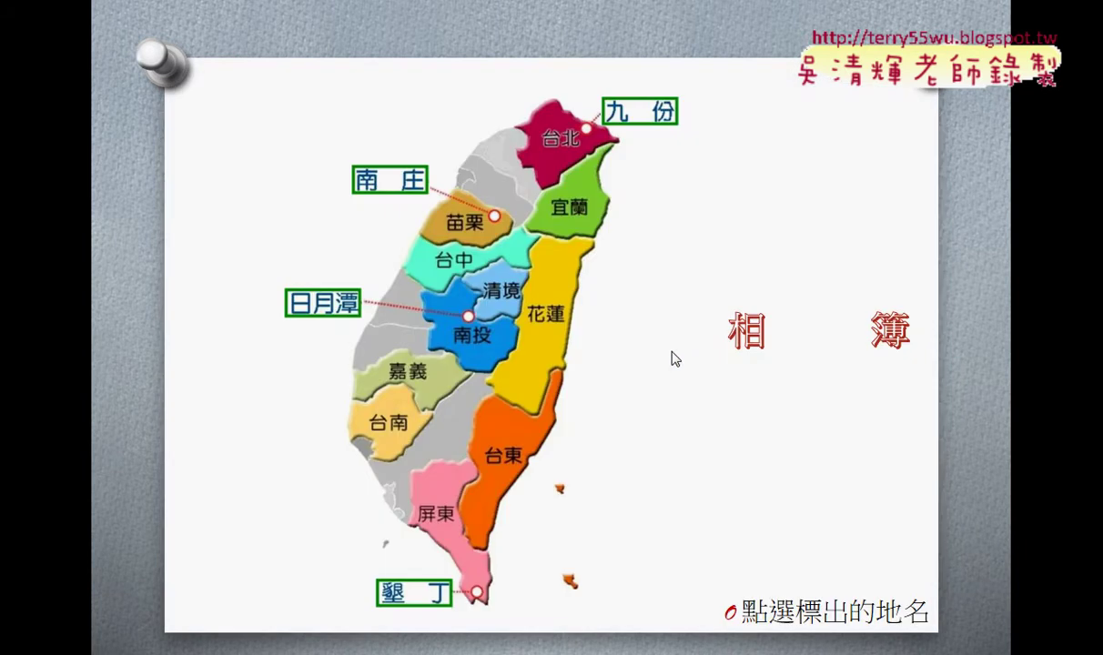
{"action": "left_click", "coordinate": [400, 592]}
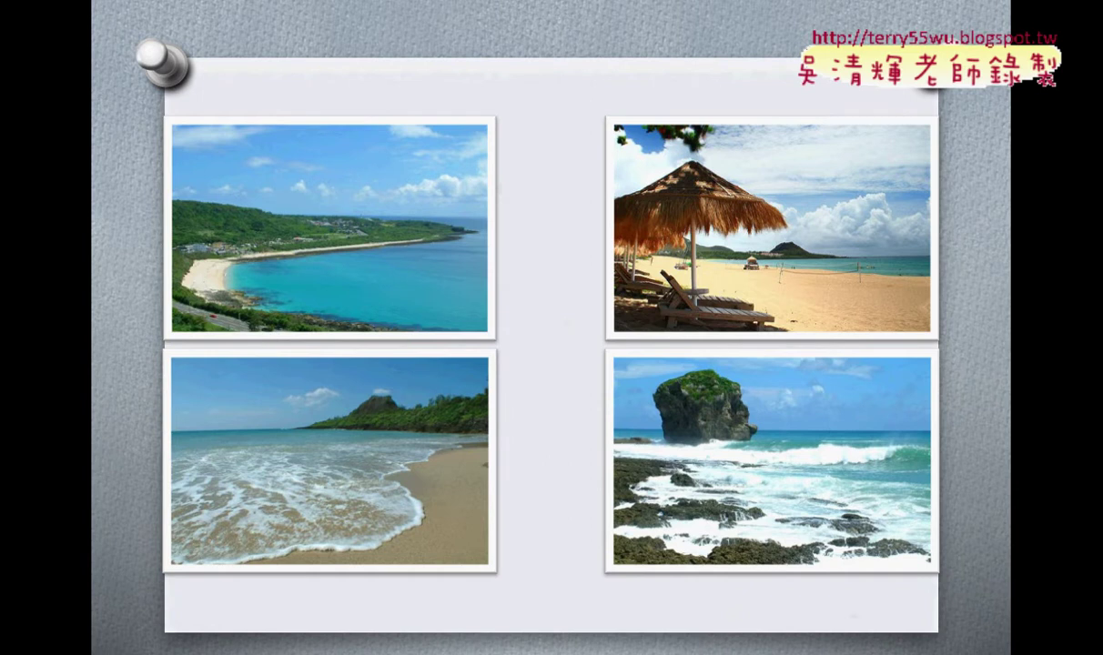
- End the slide show, select the first map slide, and minimise PowerPoint to reveal the PDF
{"action": "key", "text": "Escape"}
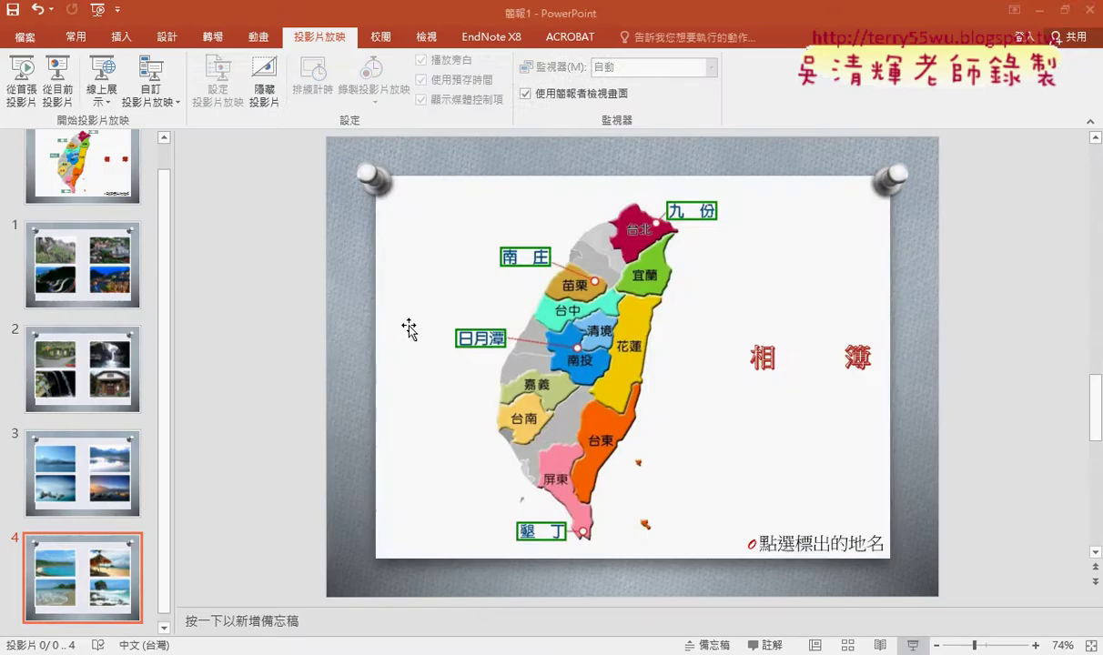
{"action": "scroll", "coordinate": [409, 323], "scroll_direction": "up", "scroll_amount": 1}
{"action": "scroll", "coordinate": [364, 309], "scroll_direction": "up", "scroll_amount": 1}
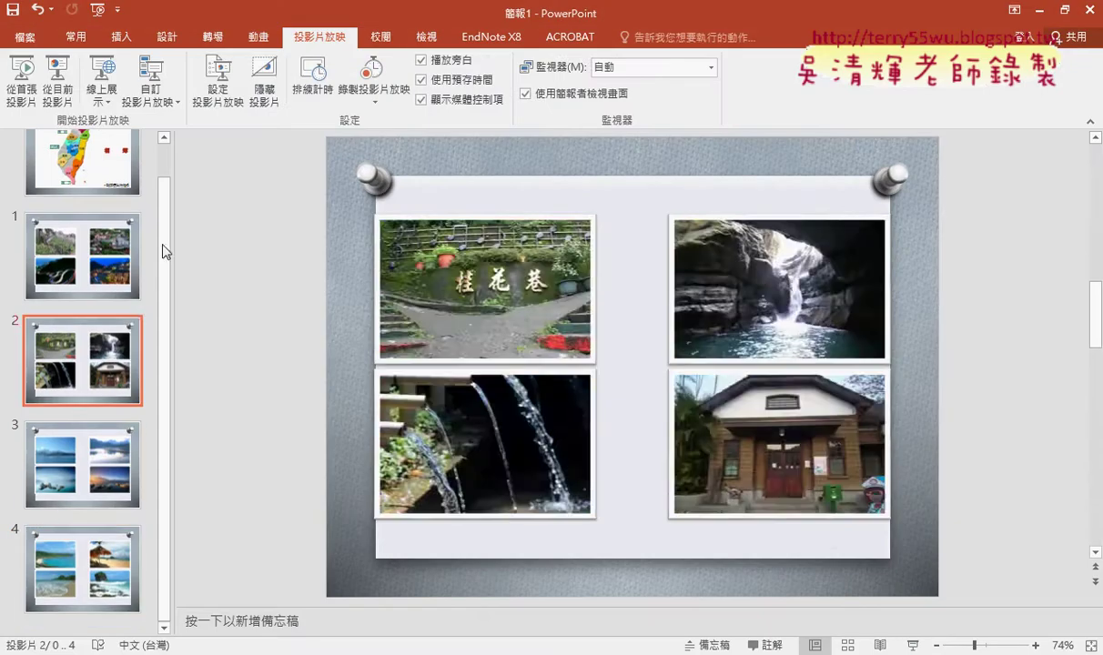
{"action": "left_click", "coordinate": [103, 182]}
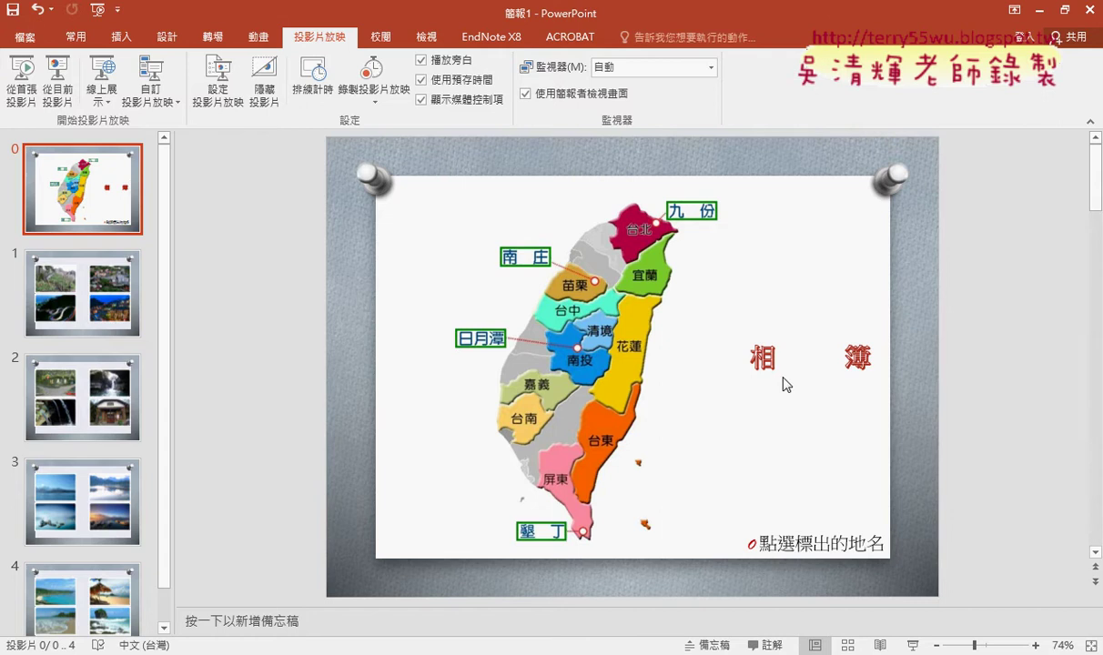
{"action": "left_click", "coordinate": [1042, 11]}
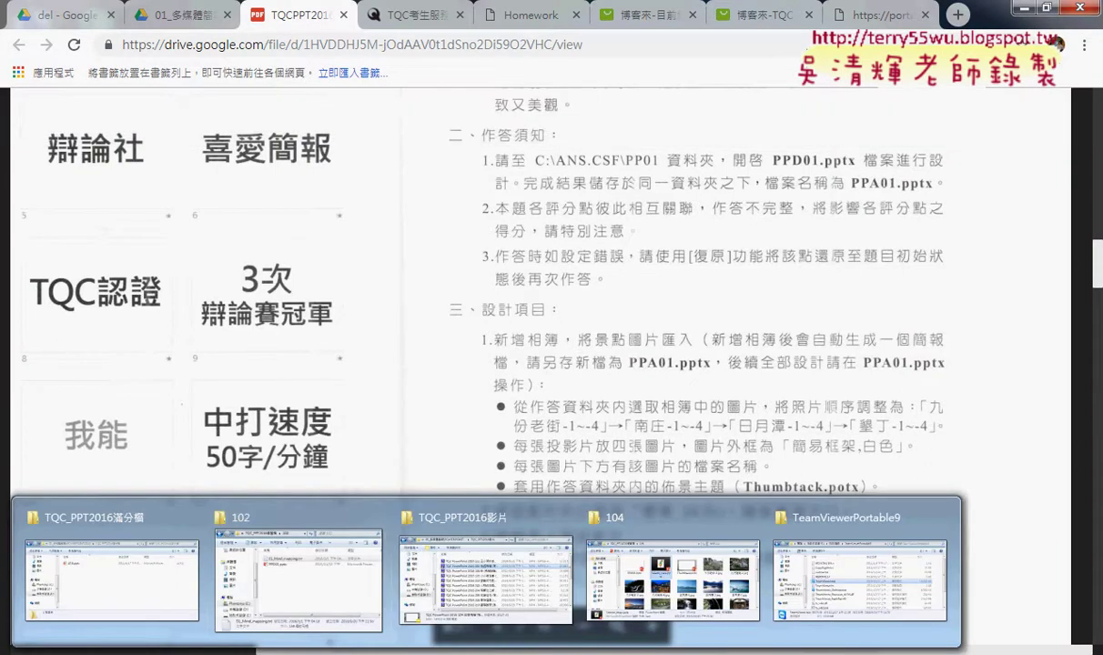
- Open the 104 exercise folder under TQC_PPT2016練習檔 in File Explorer and enlarge its window
{"action": "left_click", "coordinate": [298, 578]}
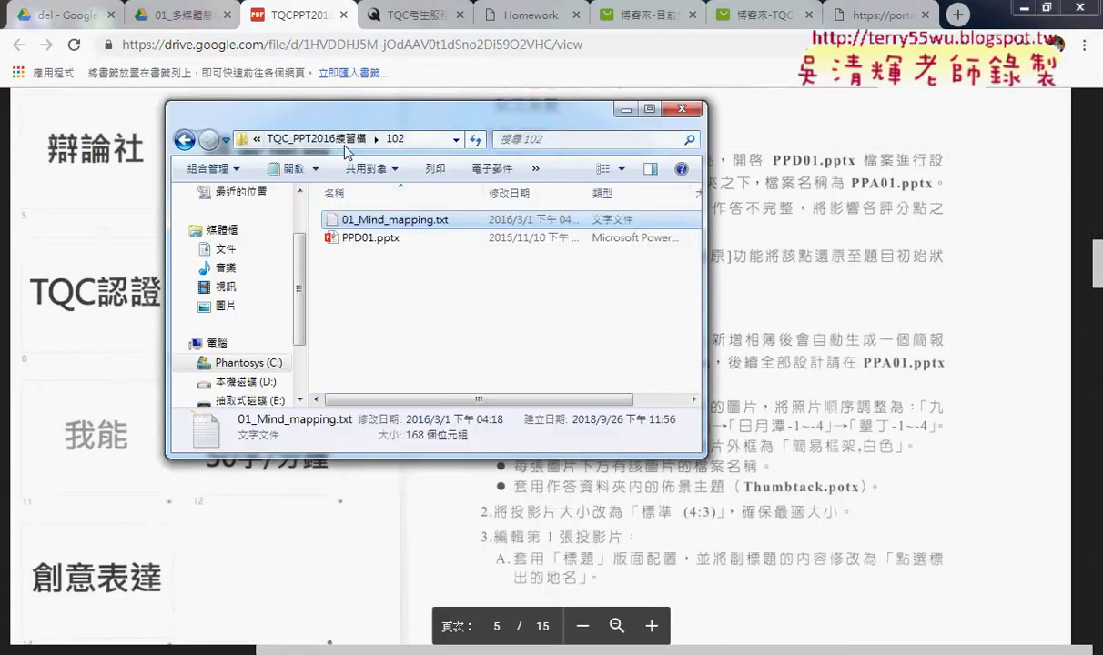
{"action": "left_click", "coordinate": [326, 137]}
{"action": "double_click", "coordinate": [351, 237]}
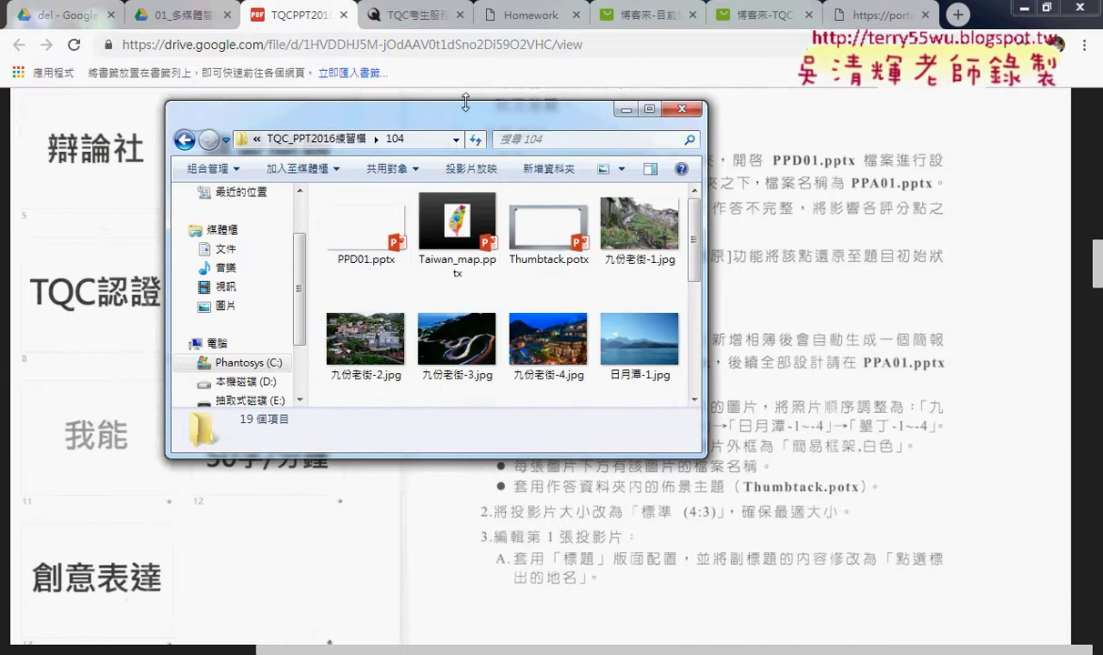
{"action": "left_click_drag", "start_coordinate": [546, 110], "coordinate": [546, 36]}
{"action": "left_click_drag", "start_coordinate": [510, 453], "coordinate": [510, 631]}
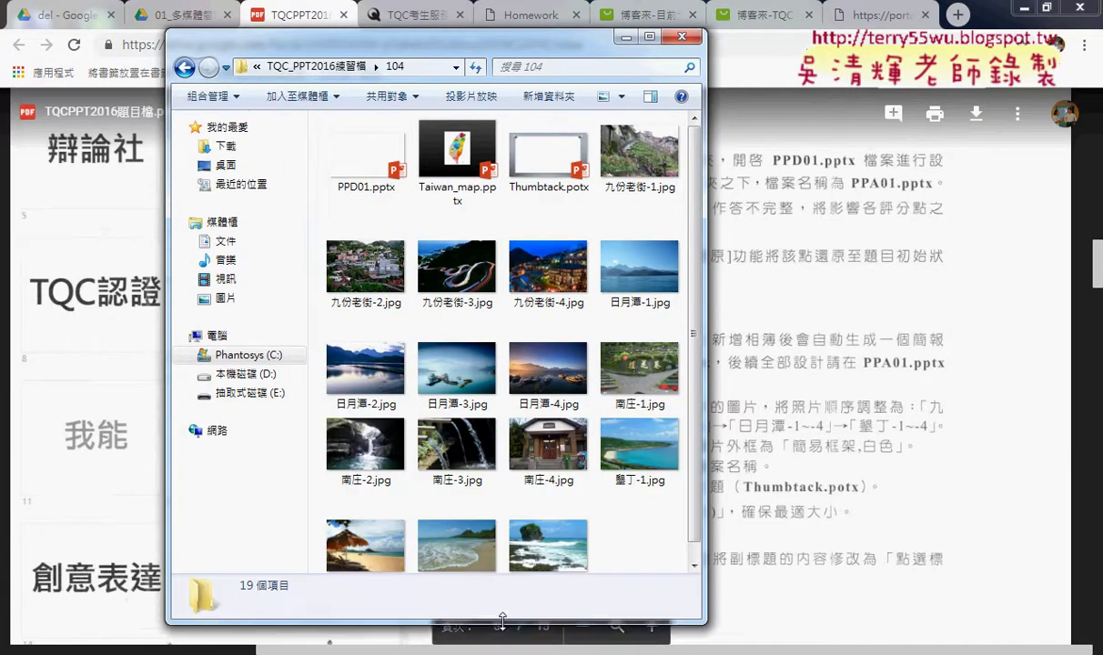
- Inspect the three presentation files and the scenic photos, ending with PPD01.pptx selected
{"action": "left_click", "coordinate": [364, 182]}
{"action": "left_click_drag", "start_coordinate": [355, 209], "coordinate": [544, 147]}
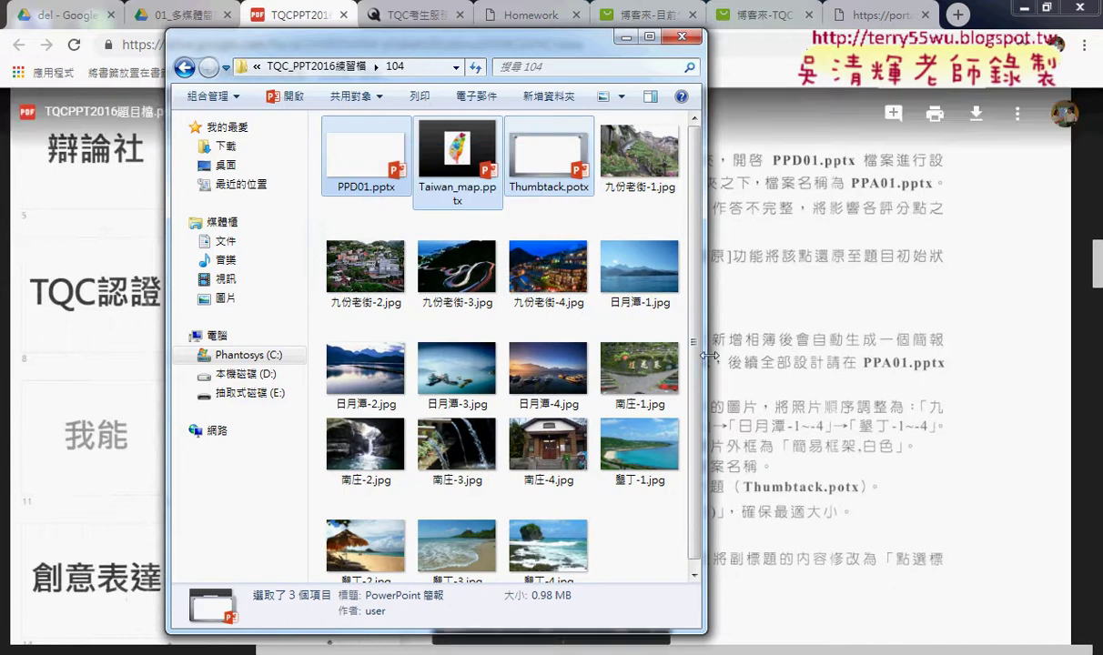
{"action": "left_click_drag", "start_coordinate": [709, 355], "coordinate": [937, 362]}
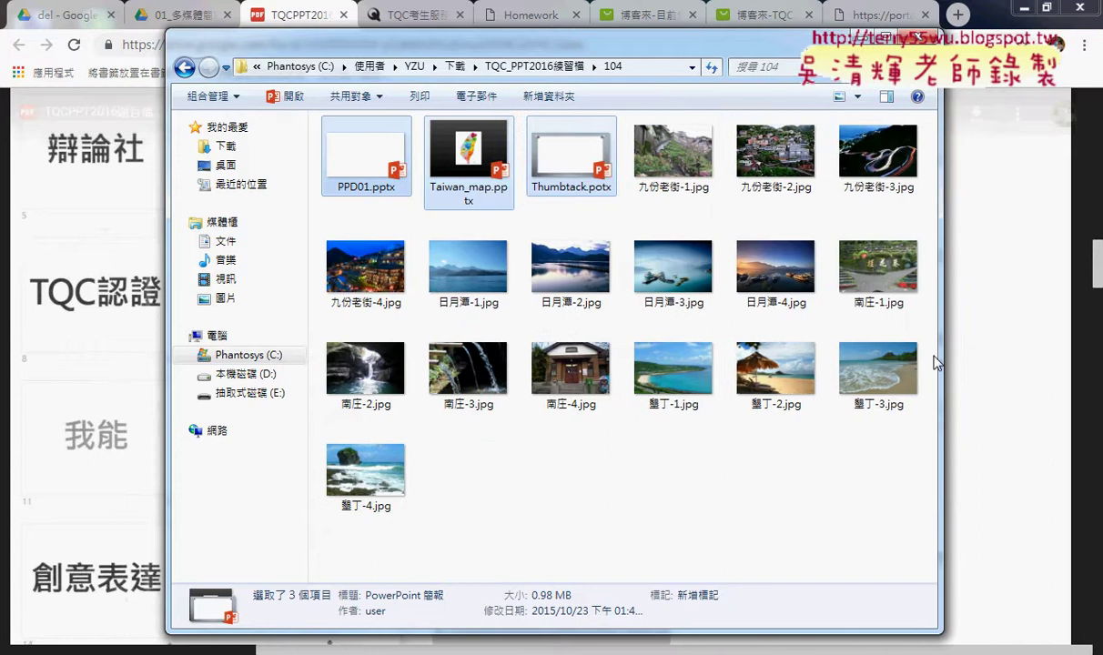
{"action": "left_click_drag", "start_coordinate": [874, 502], "coordinate": [323, 214]}
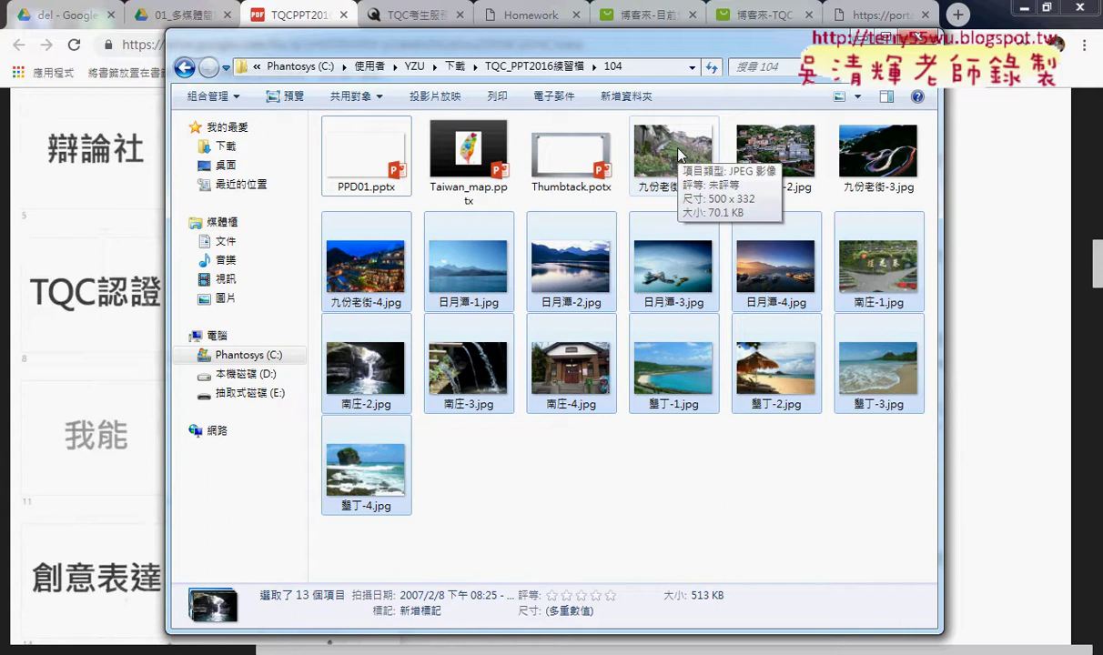
{"action": "left_click", "coordinate": [569, 514]}
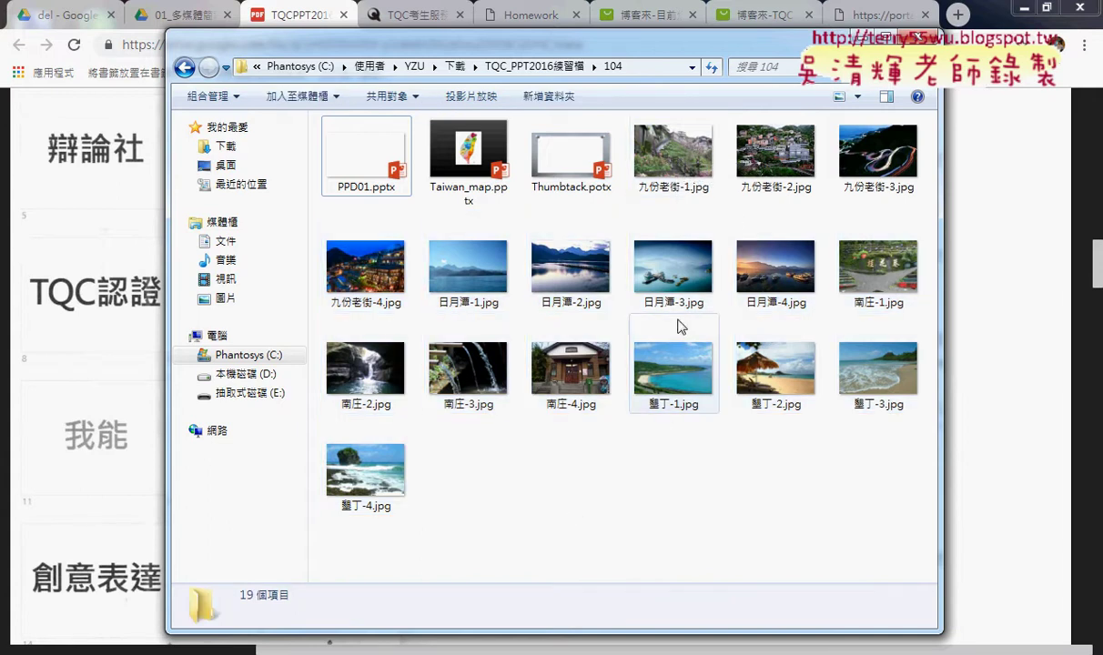
{"action": "left_click", "coordinate": [384, 159]}
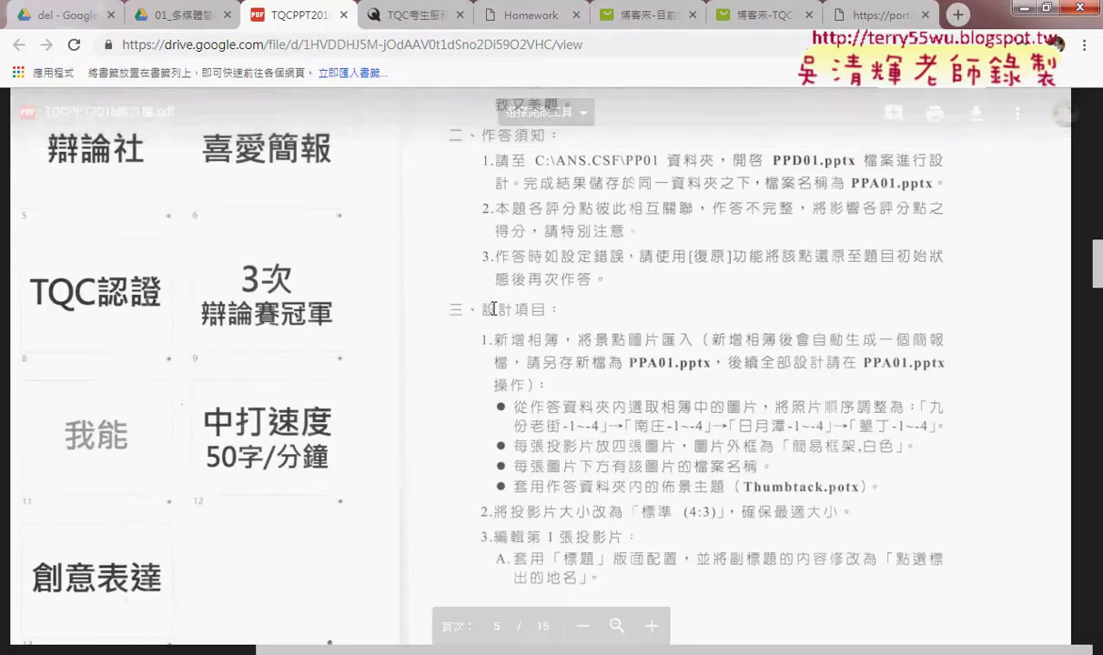
- Underline the required photo order, 南庄/日月潭 swap, white frame and caption requirements in the PDF
{"action": "scroll", "coordinate": [493, 309], "scroll_direction": "down", "scroll_amount": 2}
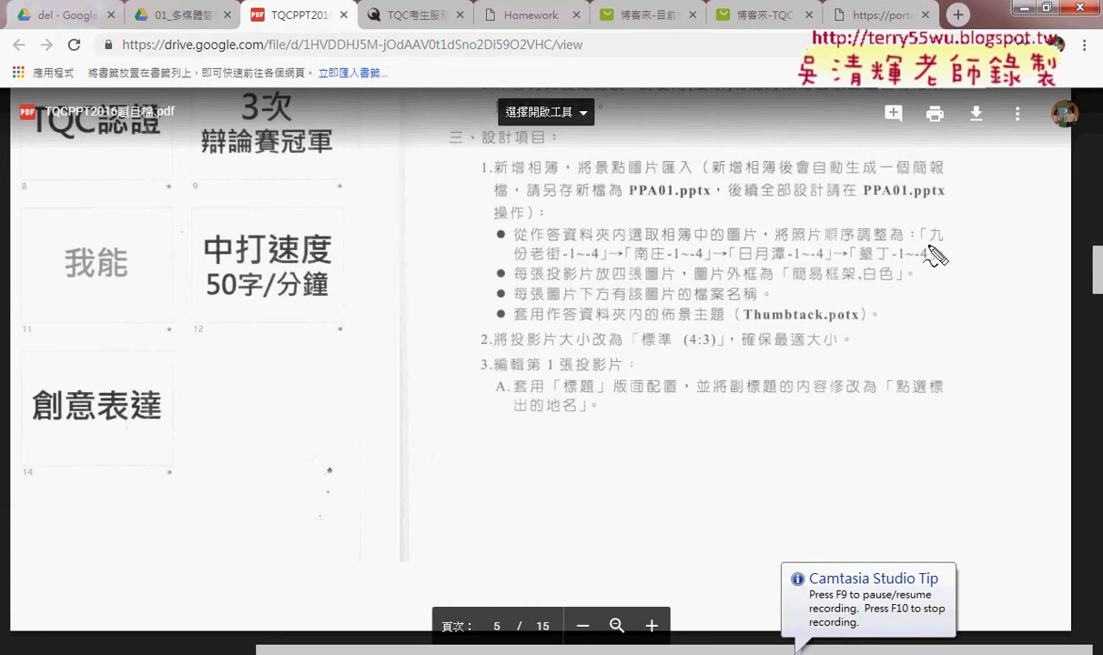
{"action": "left_click_drag", "start_coordinate": [930, 244], "coordinate": [951, 244]}
{"action": "left_click_drag", "start_coordinate": [516, 261], "coordinate": [552, 261]}
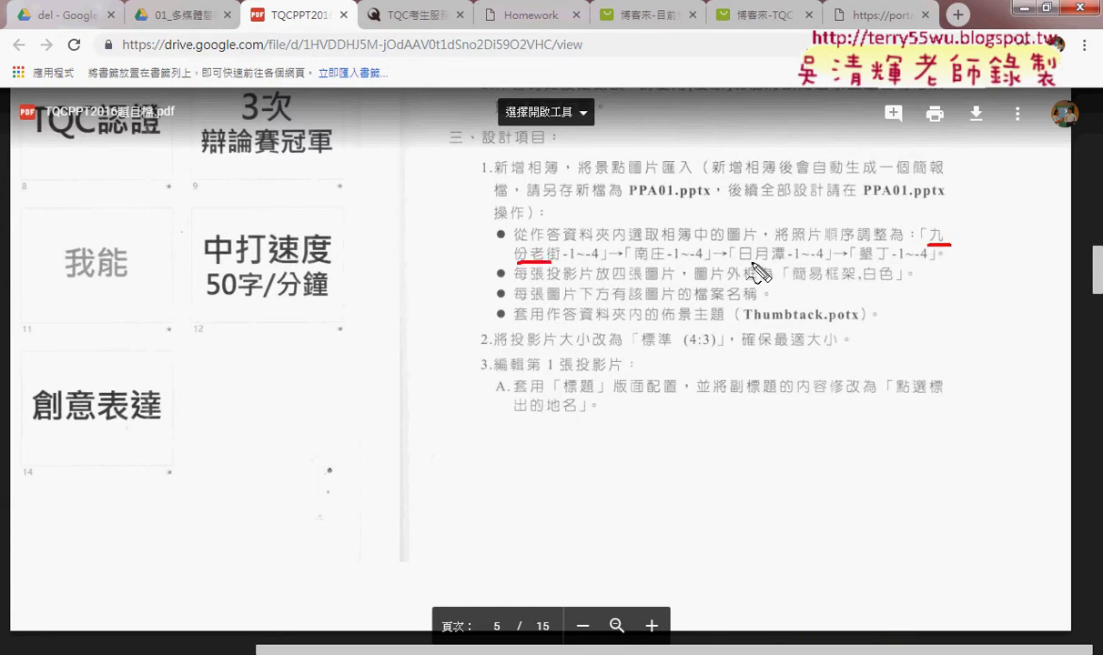
{"action": "left_click_drag", "start_coordinate": [751, 262], "coordinate": [786, 263]}
{"action": "mouse_move", "coordinate": [641, 262]}
{"action": "left_mouse_down"}
{"action": "mouse_move", "coordinate": [666, 262]}
{"action": "mouse_move", "coordinate": [739, 200]}
{"action": "mouse_move", "coordinate": [769, 235]}
{"action": "left_mouse_up"}
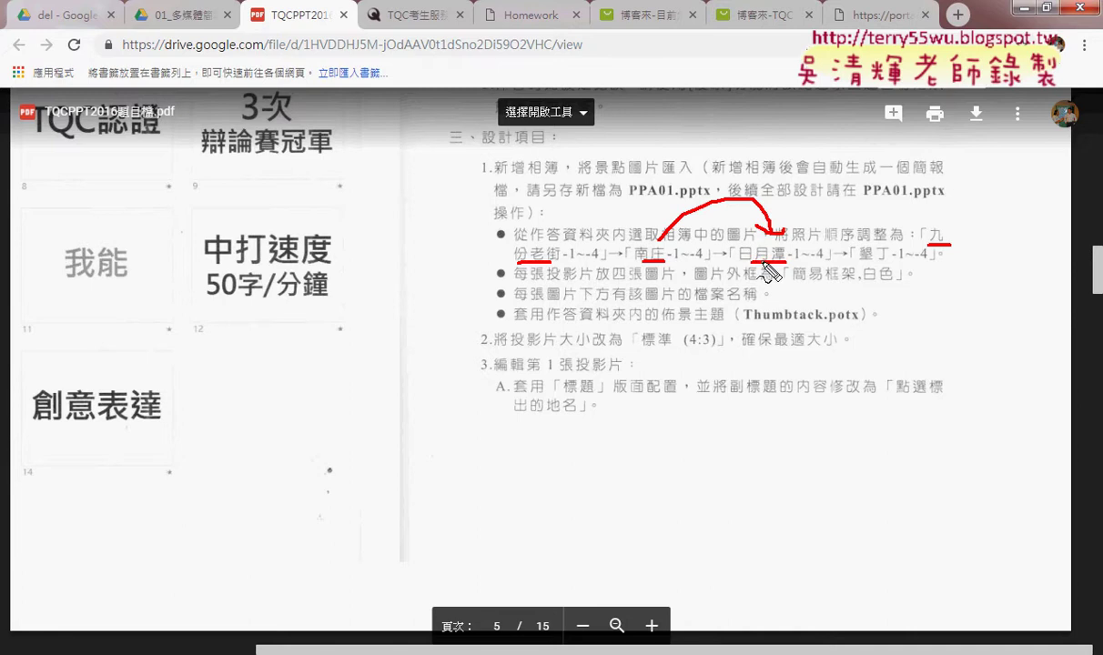
{"action": "left_click_drag", "start_coordinate": [648, 235], "coordinate": [678, 238]}
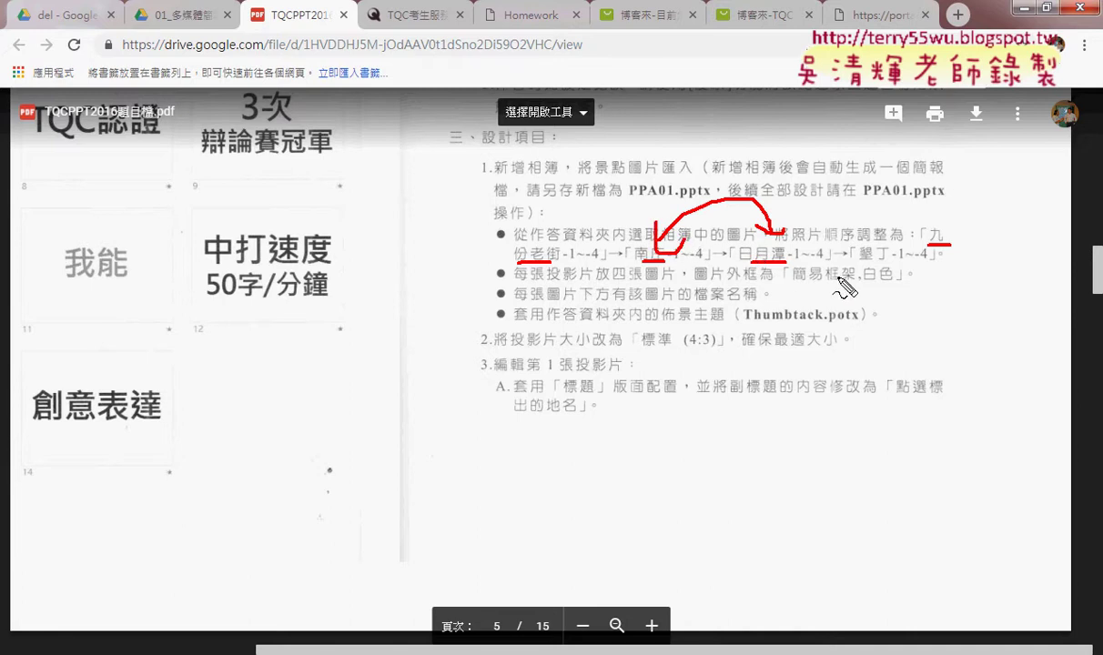
{"action": "left_click_drag", "start_coordinate": [728, 281], "coordinate": [887, 281]}
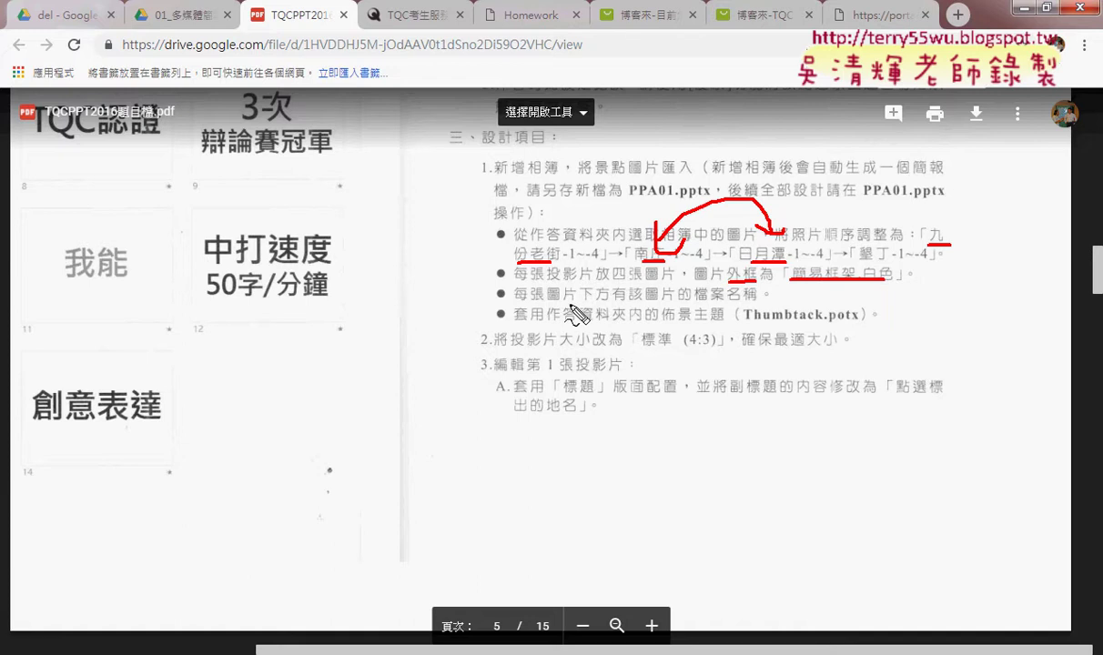
{"action": "left_click_drag", "start_coordinate": [523, 301], "coordinate": [733, 301]}
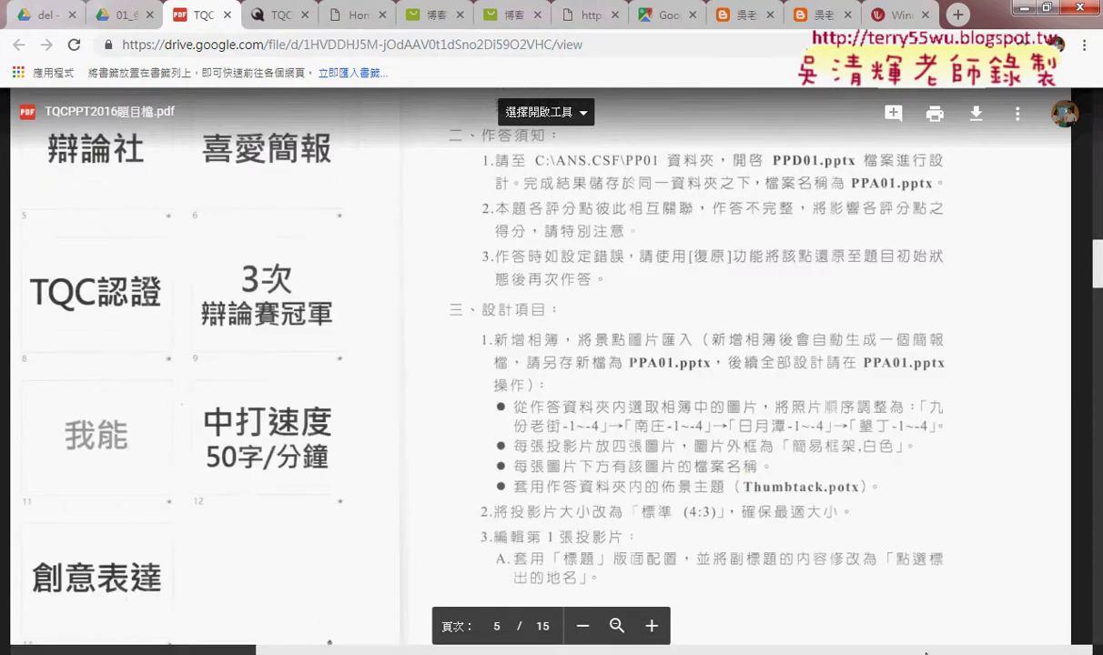
{"action": "scroll", "coordinate": [592, 360], "scroll_direction": "down", "scroll_amount": 2}
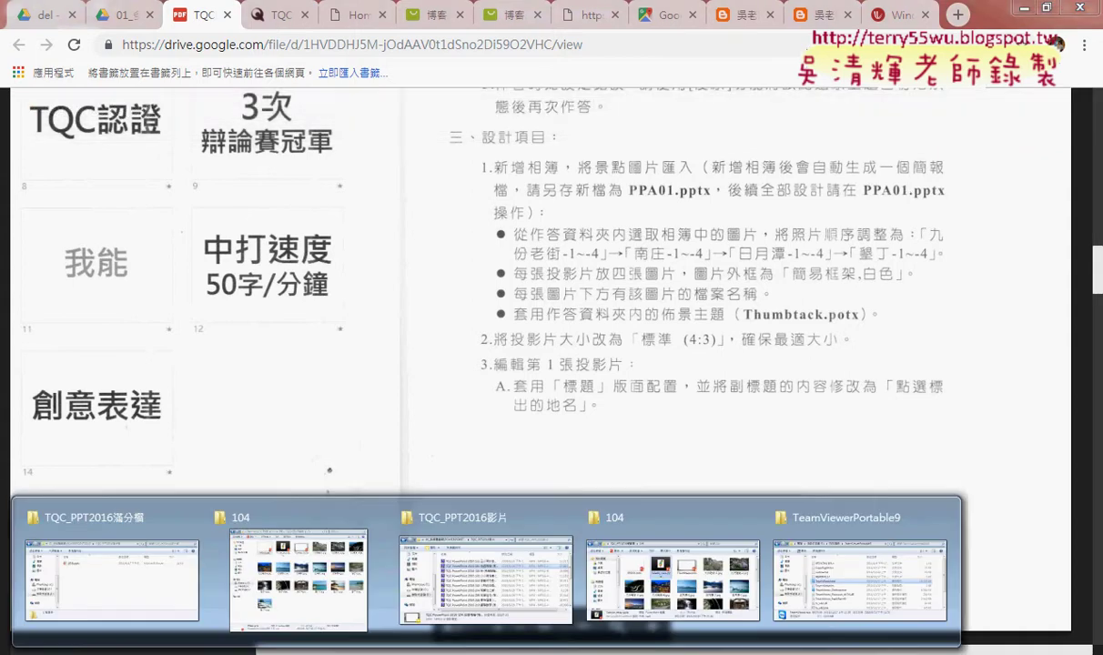
- Open PPD01.pptx from the 104 folder and view its new-slide layout choices
{"action": "left_click", "coordinate": [262, 587]}
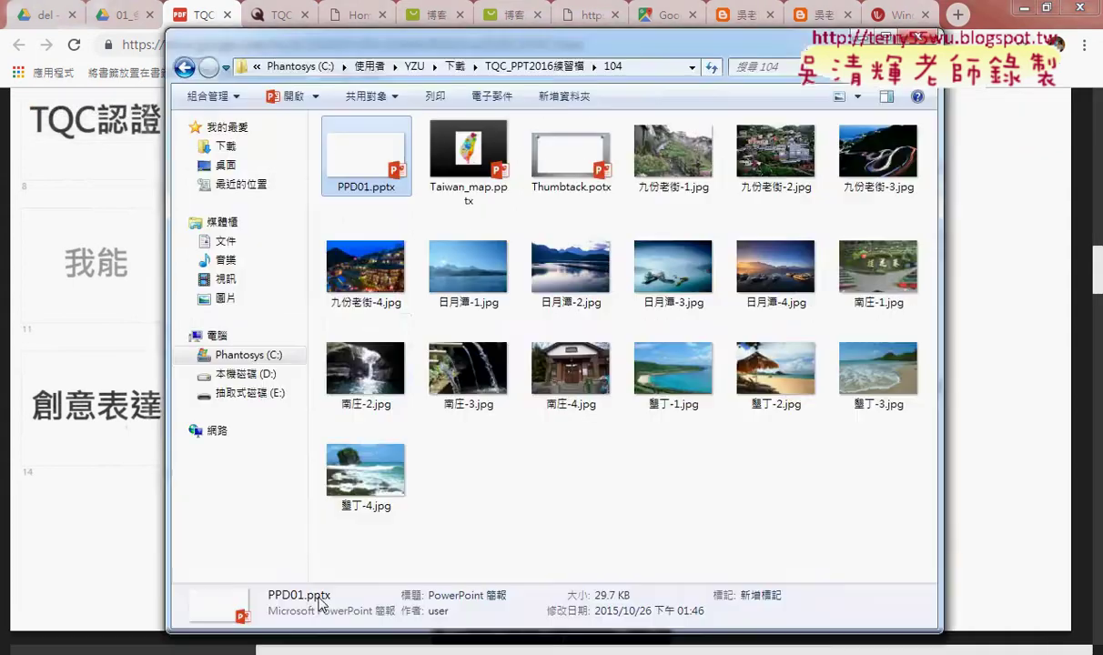
{"action": "double_click", "coordinate": [365, 172]}
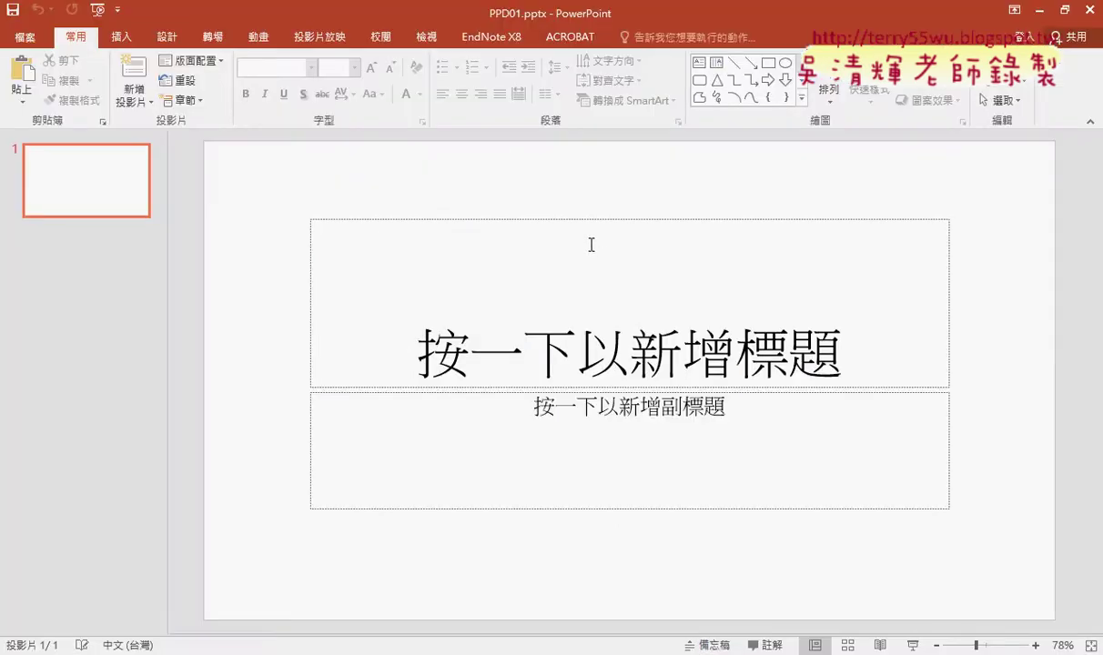
{"action": "left_click", "coordinate": [141, 106]}
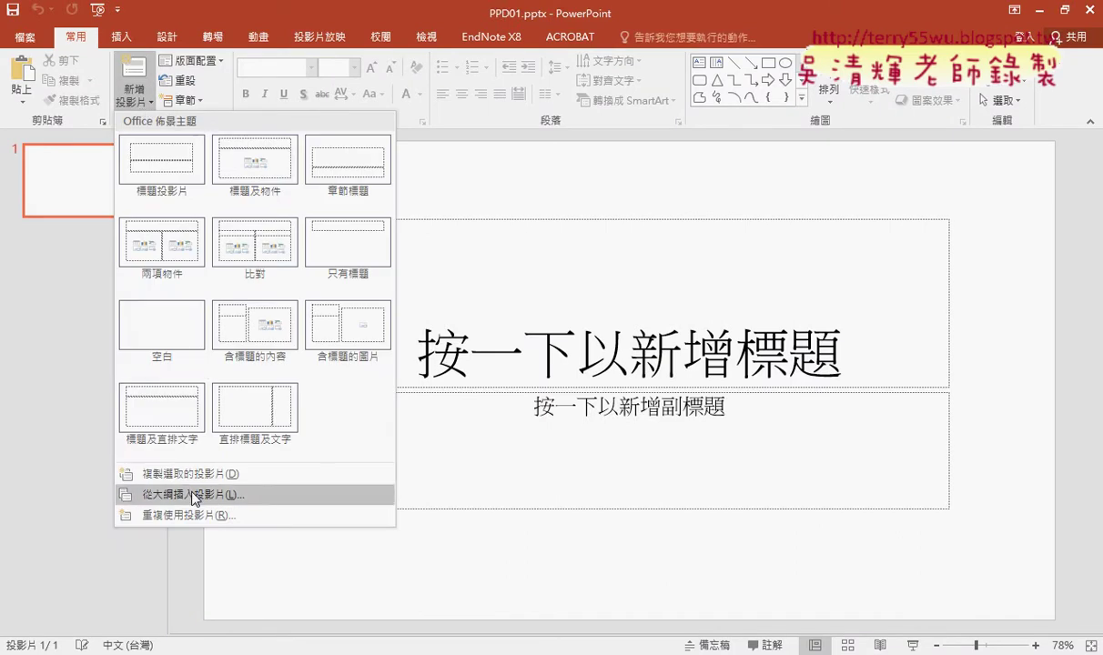
- Show Insert > Photo Album and mark the New Photo Album option with red annotations
{"action": "left_click", "coordinate": [117, 39]}
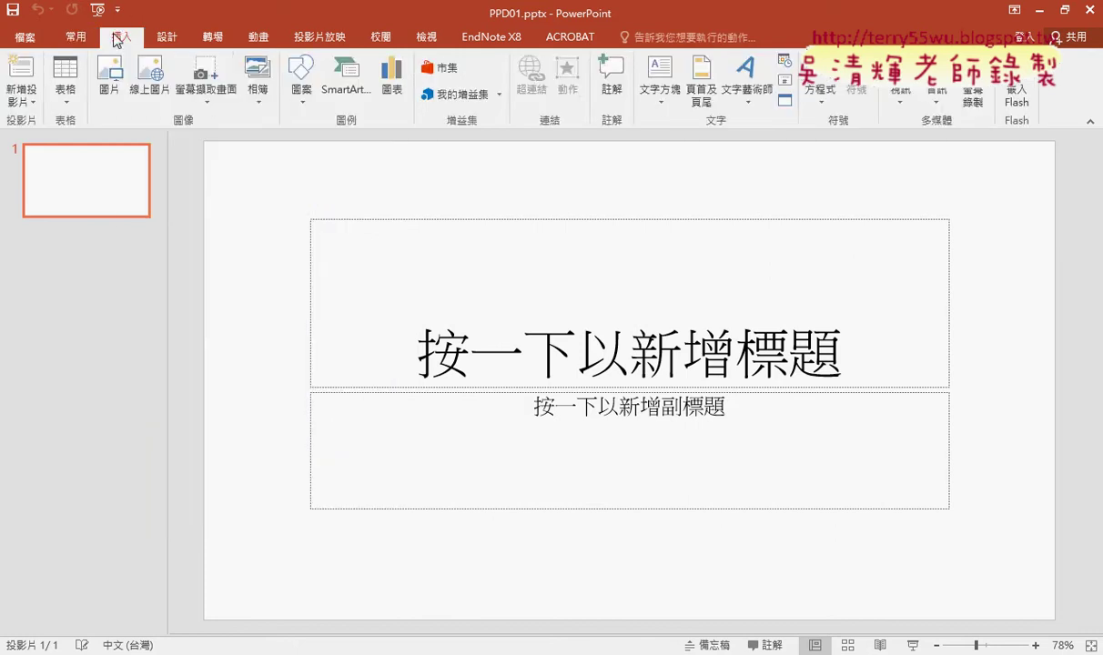
{"action": "left_click", "coordinate": [259, 104]}
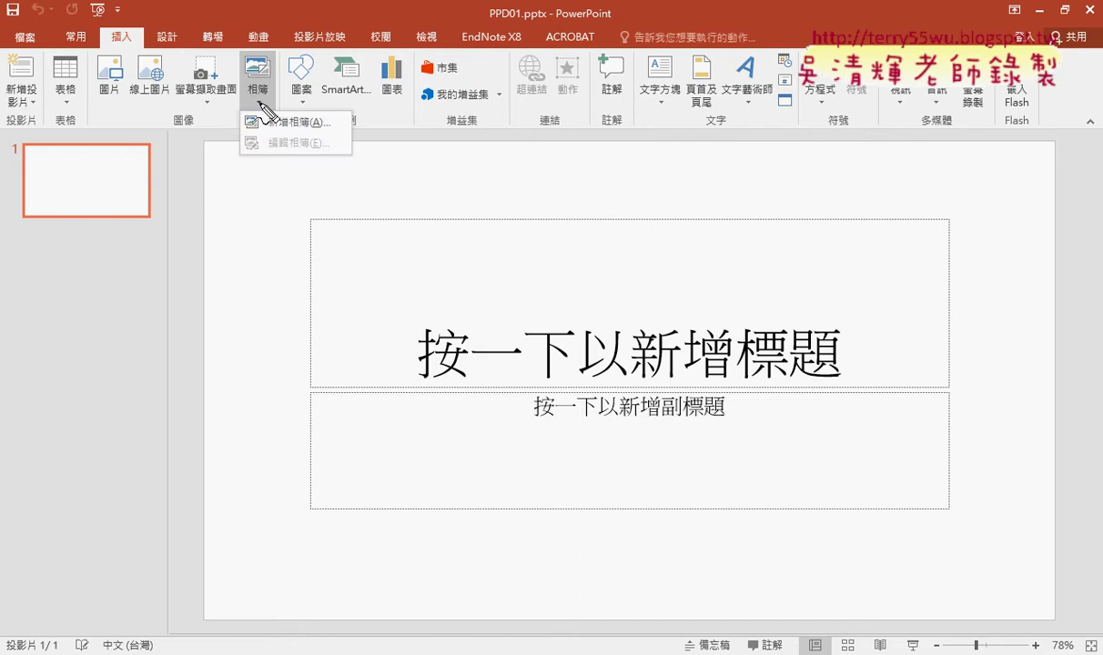
{"action": "mouse_move", "coordinate": [350, 138]}
{"action": "left_mouse_down"}
{"action": "mouse_move", "coordinate": [271, 138]}
{"action": "mouse_move", "coordinate": [325, 116]}
{"action": "mouse_move", "coordinate": [340, 128]}
{"action": "left_mouse_up"}
{"action": "left_click_drag", "start_coordinate": [105, 27], "coordinate": [136, 29]}
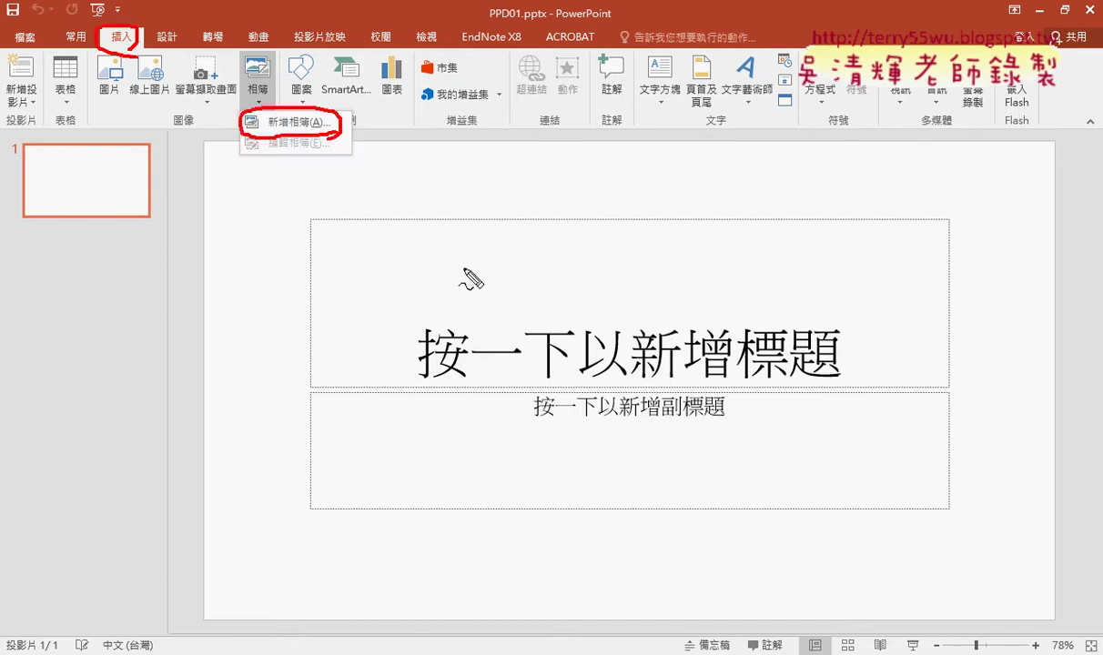
{"action": "mouse_move", "coordinate": [466, 268]}
{"action": "left_mouse_down"}
{"action": "mouse_move", "coordinate": [337, 138]}
{"action": "mouse_move", "coordinate": [335, 166]}
{"action": "mouse_move", "coordinate": [339, 137]}
{"action": "left_mouse_up"}
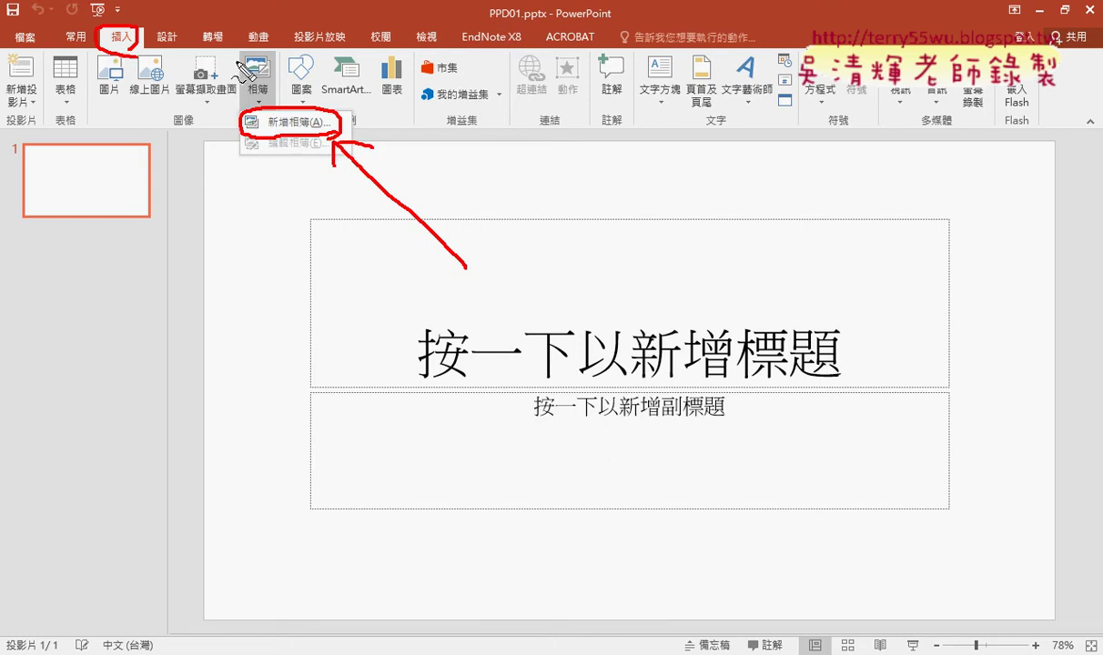
{"action": "left_click_drag", "start_coordinate": [244, 71], "coordinate": [259, 95]}
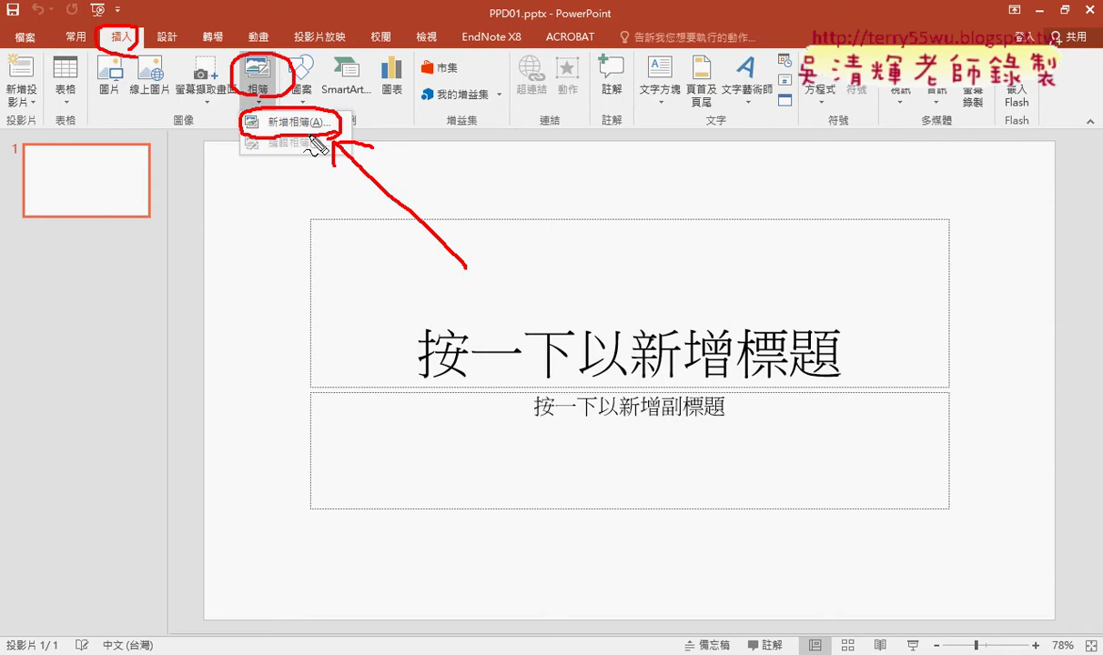
{"action": "key", "text": "Escape"}
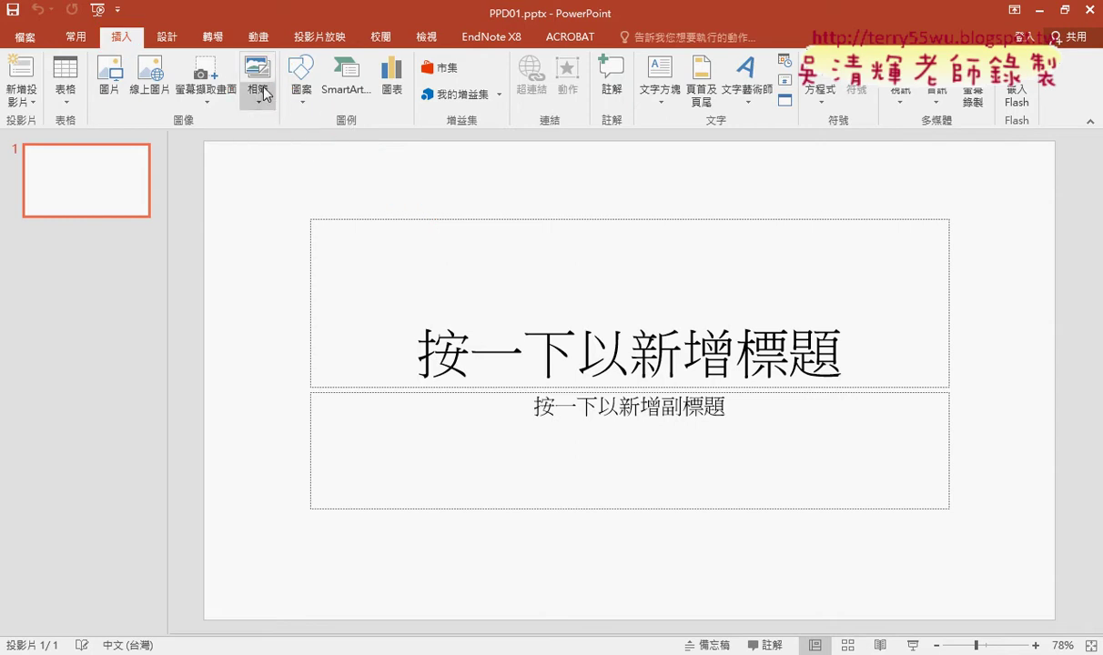
- Start a new photo album with all photos from Desktop\TQC_PPT2016練習檔\104
{"action": "left_click", "coordinate": [253, 92]}
{"action": "left_click", "coordinate": [284, 126]}
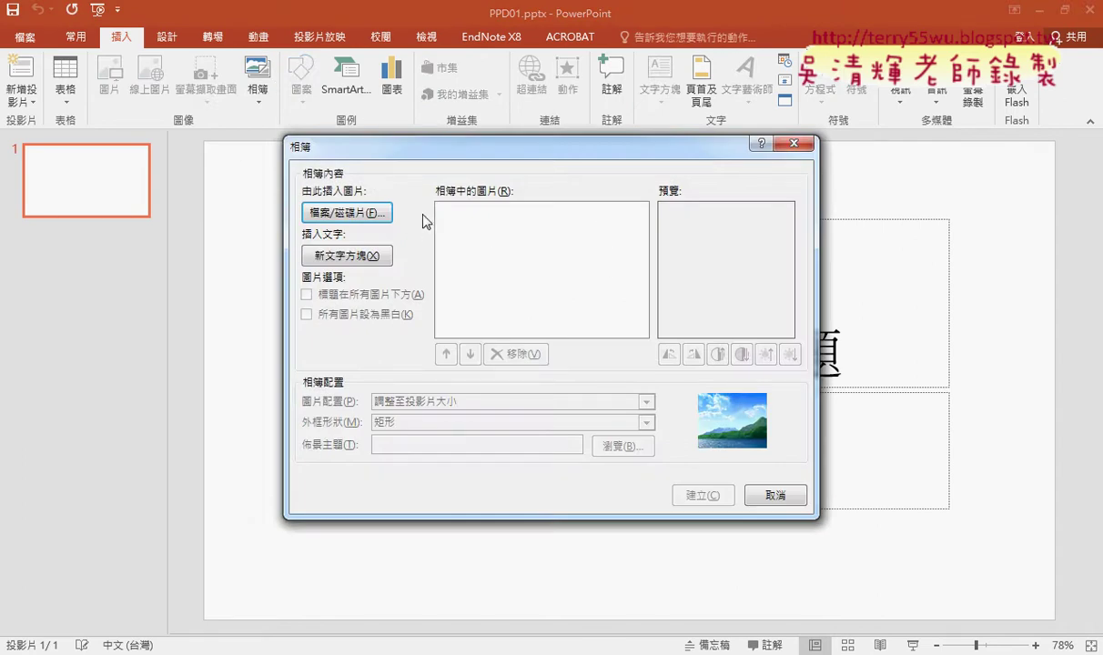
{"action": "left_click", "coordinate": [364, 215]}
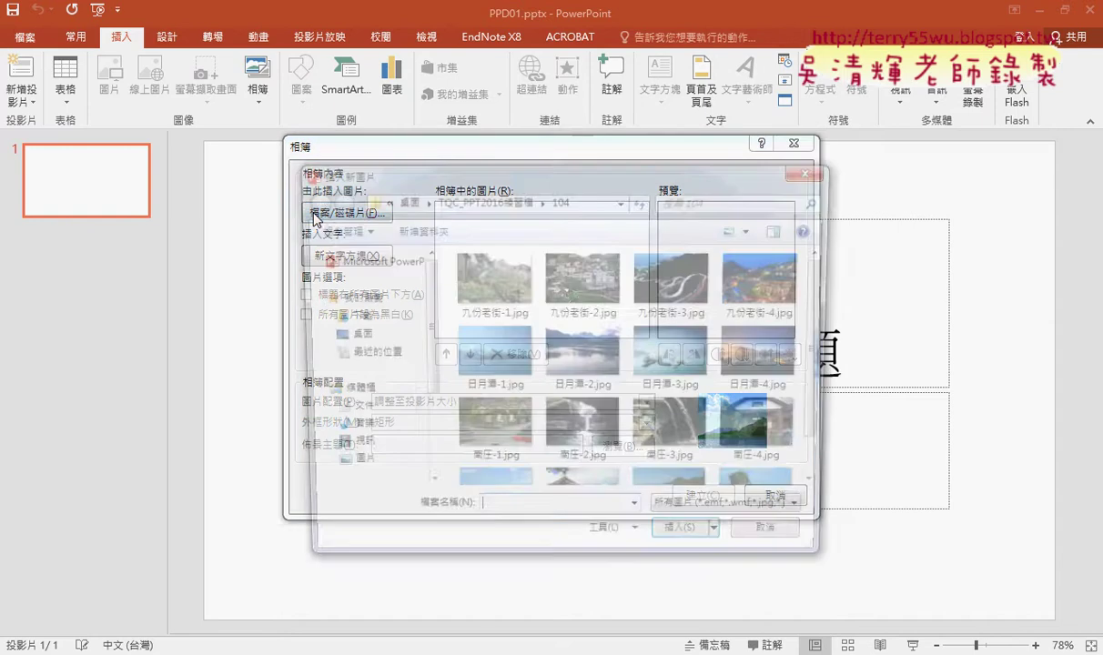
{"action": "left_click", "coordinate": [401, 198]}
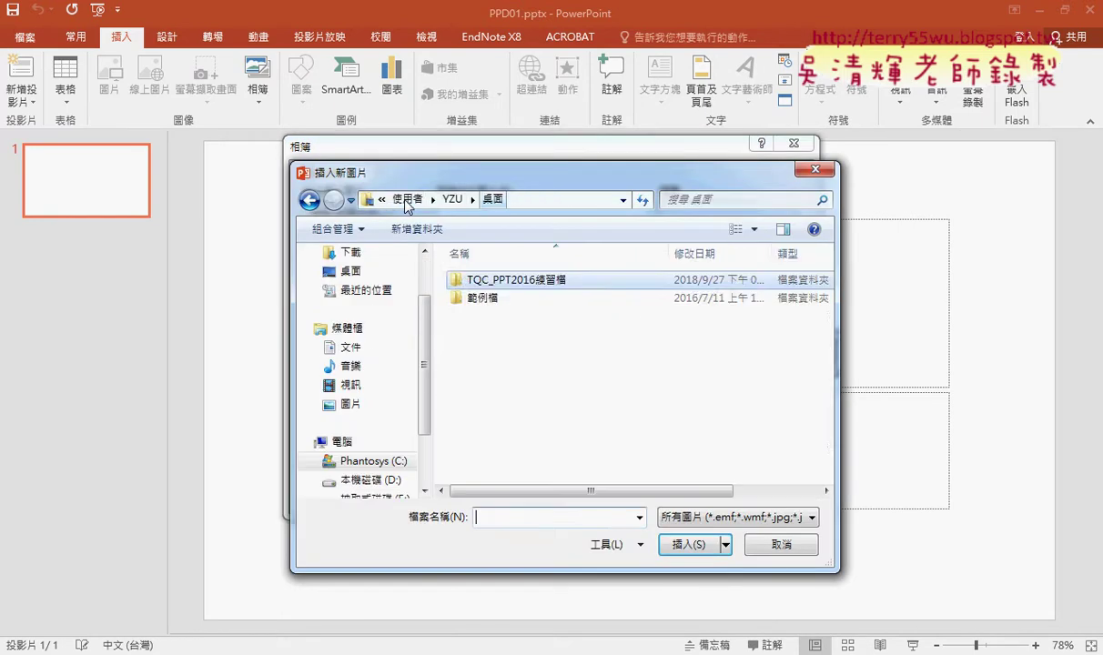
{"action": "double_click", "coordinate": [547, 283]}
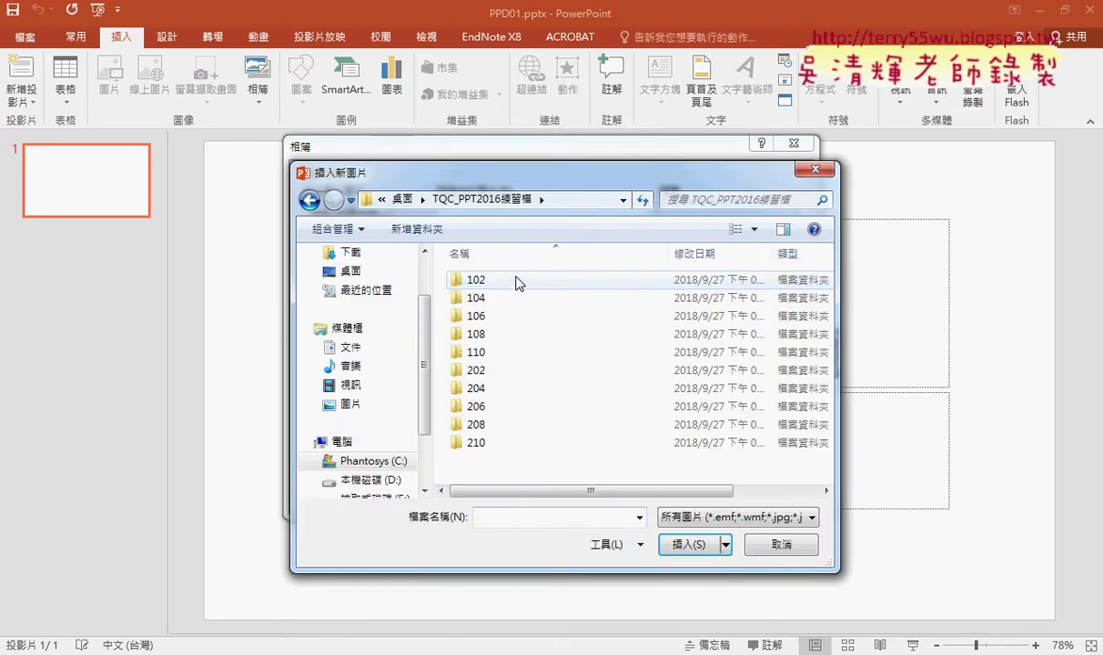
{"action": "double_click", "coordinate": [476, 298]}
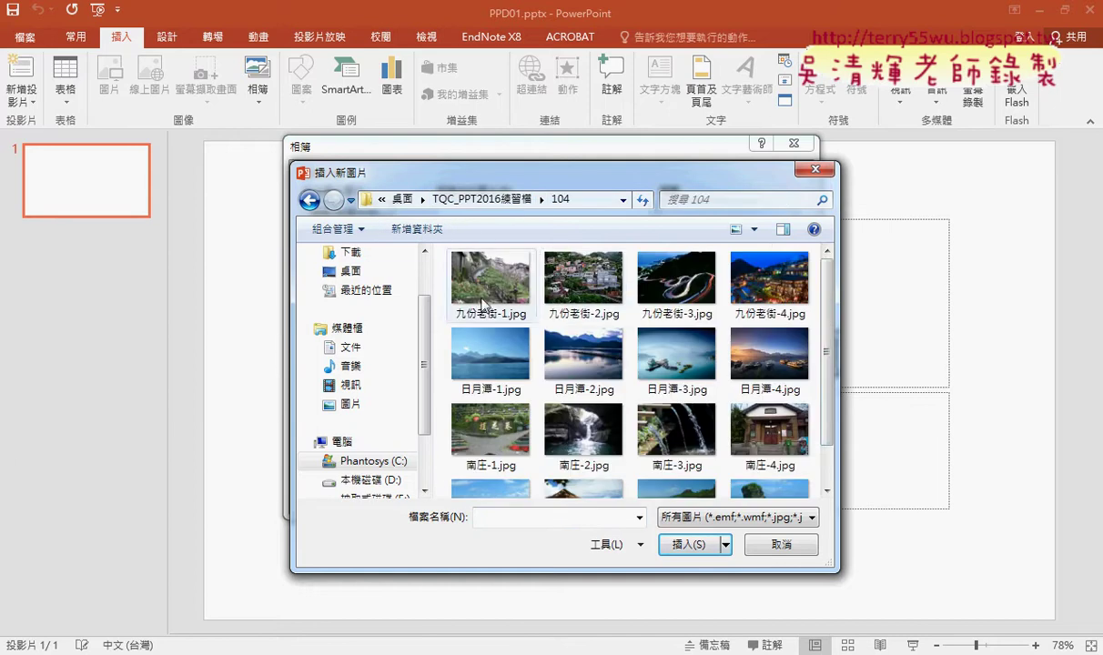
{"action": "scroll", "coordinate": [831, 300], "scroll_direction": "down", "scroll_amount": 2}
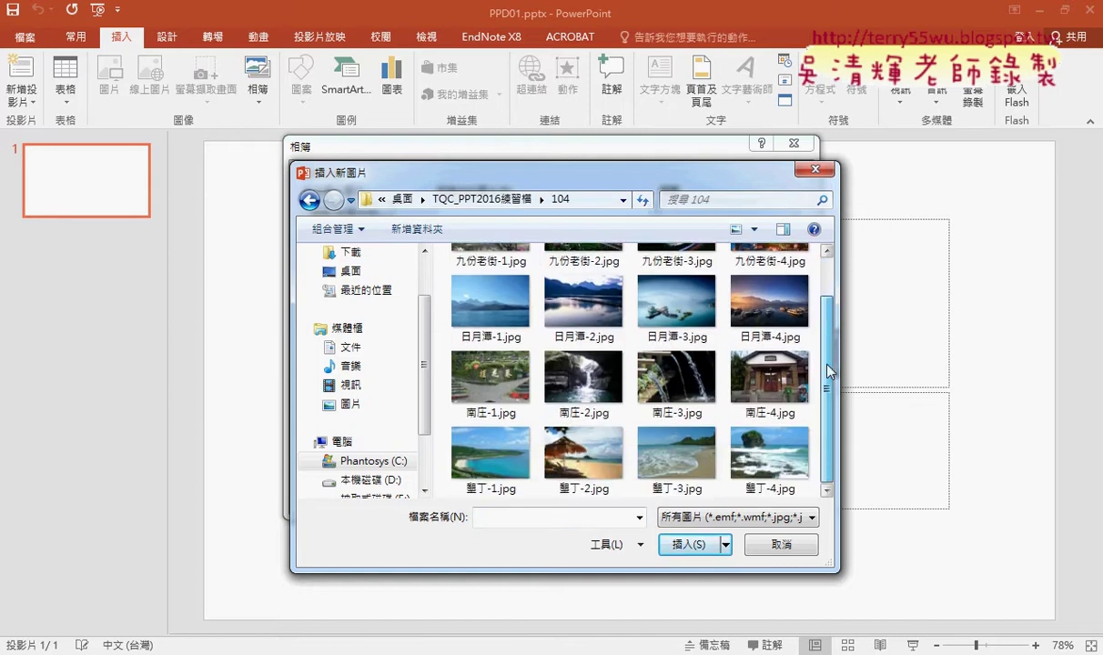
{"action": "scroll", "coordinate": [831, 300], "scroll_direction": "up", "scroll_amount": 2}
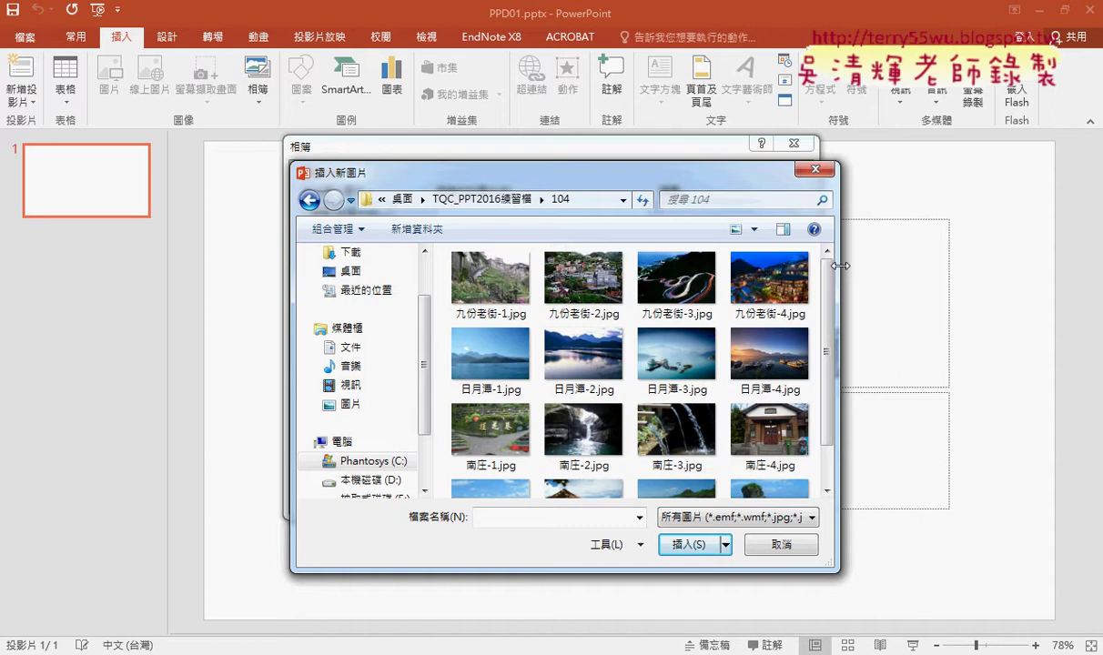
{"action": "key", "text": "ctrl+a"}
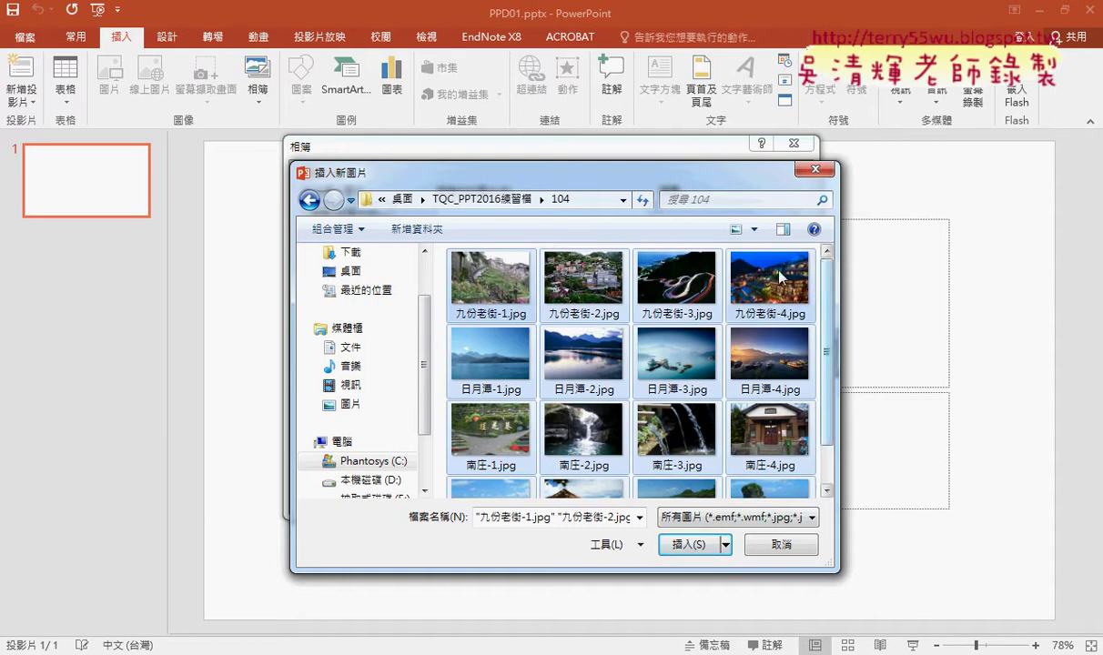
{"action": "left_click", "coordinate": [697, 551]}
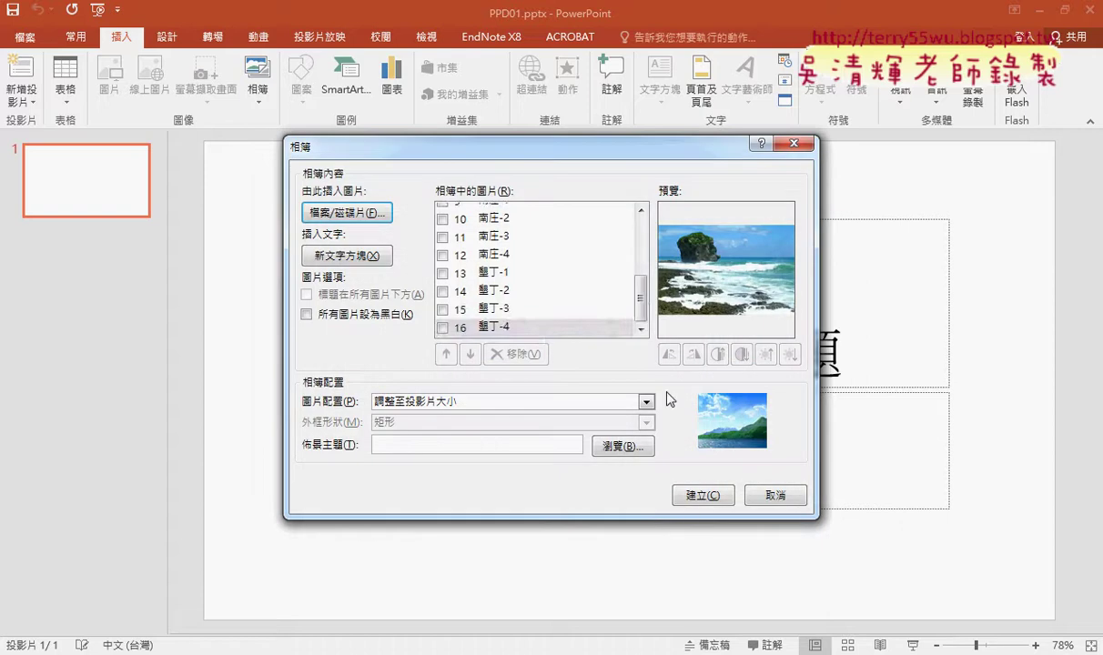
- Tick 日月潭-1 to -4 in the album list and mark the move-down button in red
{"action": "left_click_drag", "start_coordinate": [640, 296], "coordinate": [656, 248]}
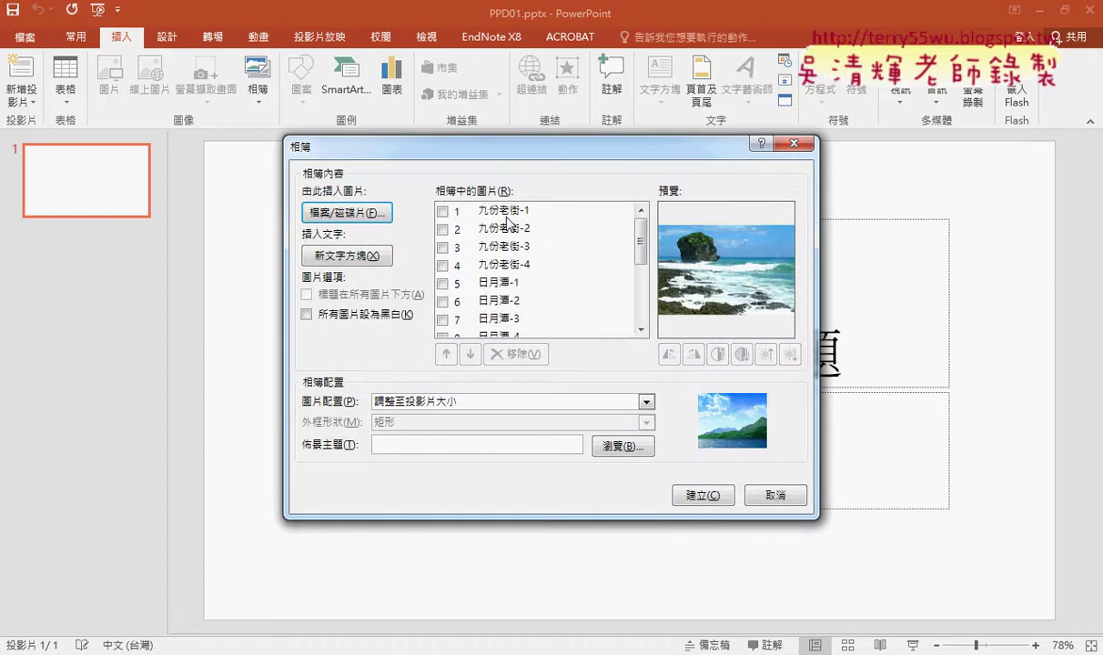
{"action": "scroll", "coordinate": [571, 262], "scroll_direction": "down", "scroll_amount": 2}
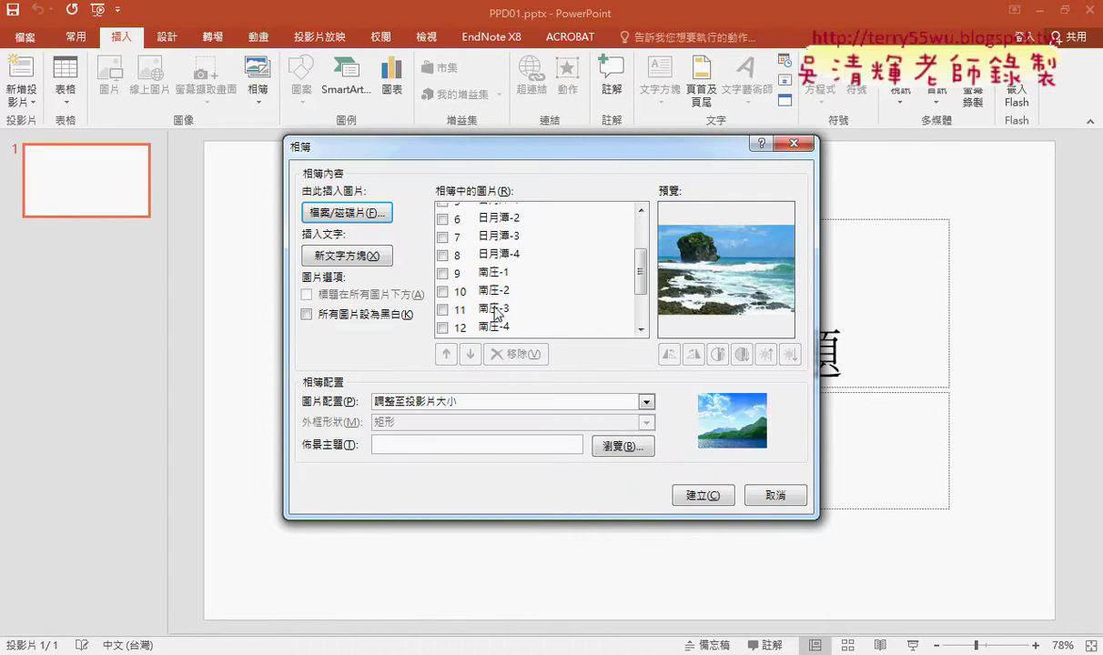
{"action": "scroll", "coordinate": [497, 313], "scroll_direction": "up", "scroll_amount": 2}
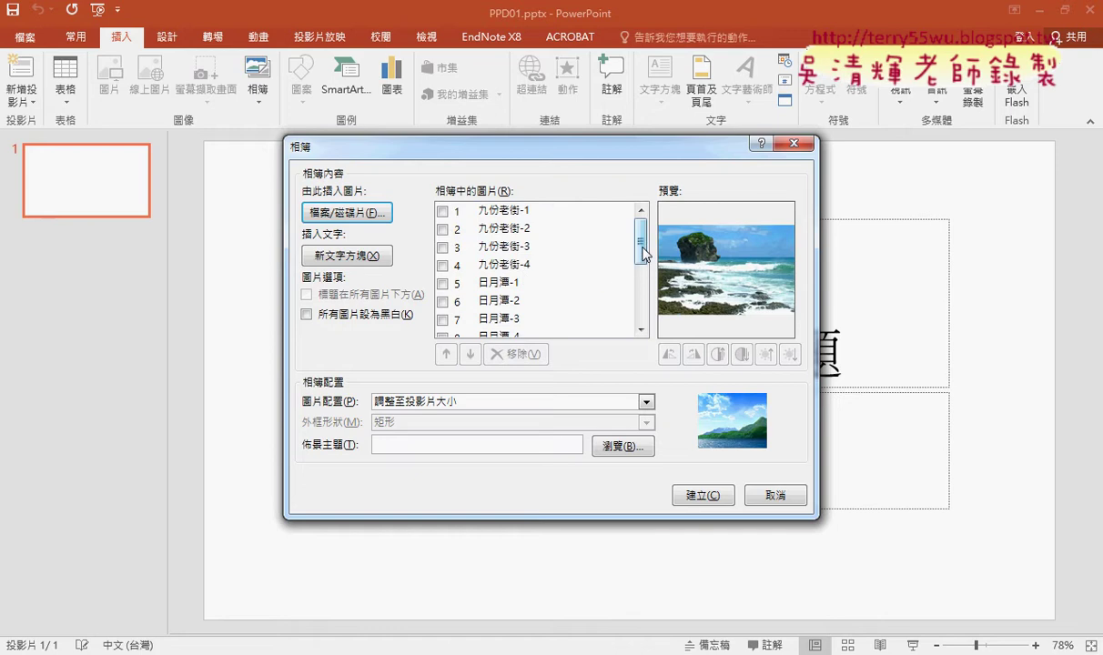
{"action": "left_click_drag", "start_coordinate": [641, 239], "coordinate": [642, 269]}
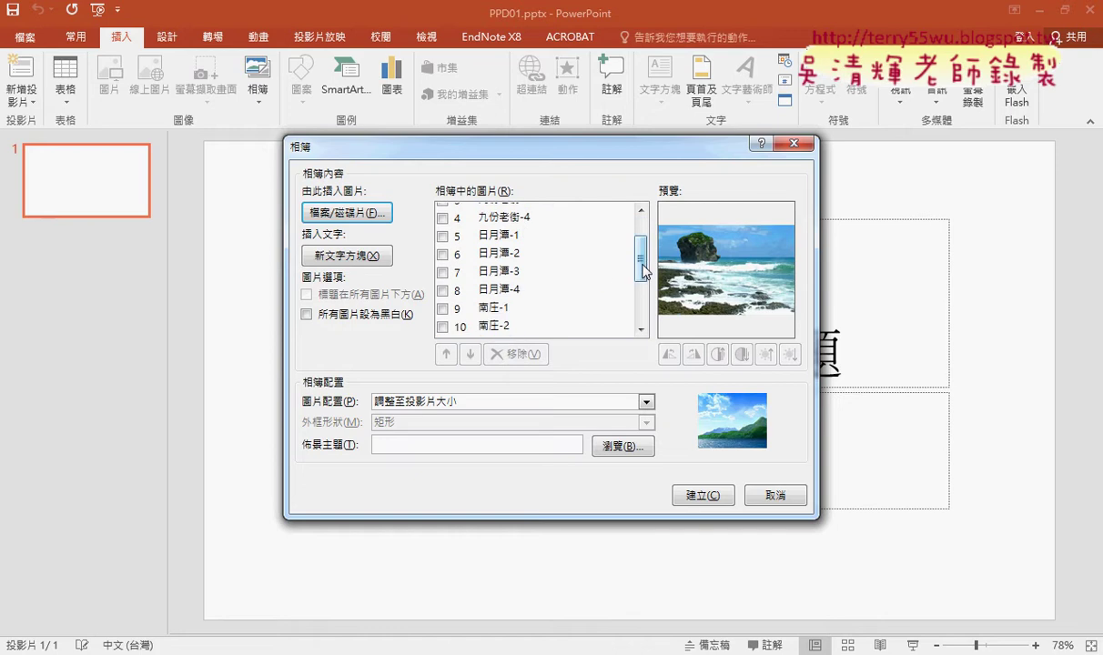
{"action": "left_click", "coordinate": [442, 236]}
{"action": "left_click", "coordinate": [442, 254]}
{"action": "left_click", "coordinate": [442, 272]}
{"action": "left_click", "coordinate": [442, 290]}
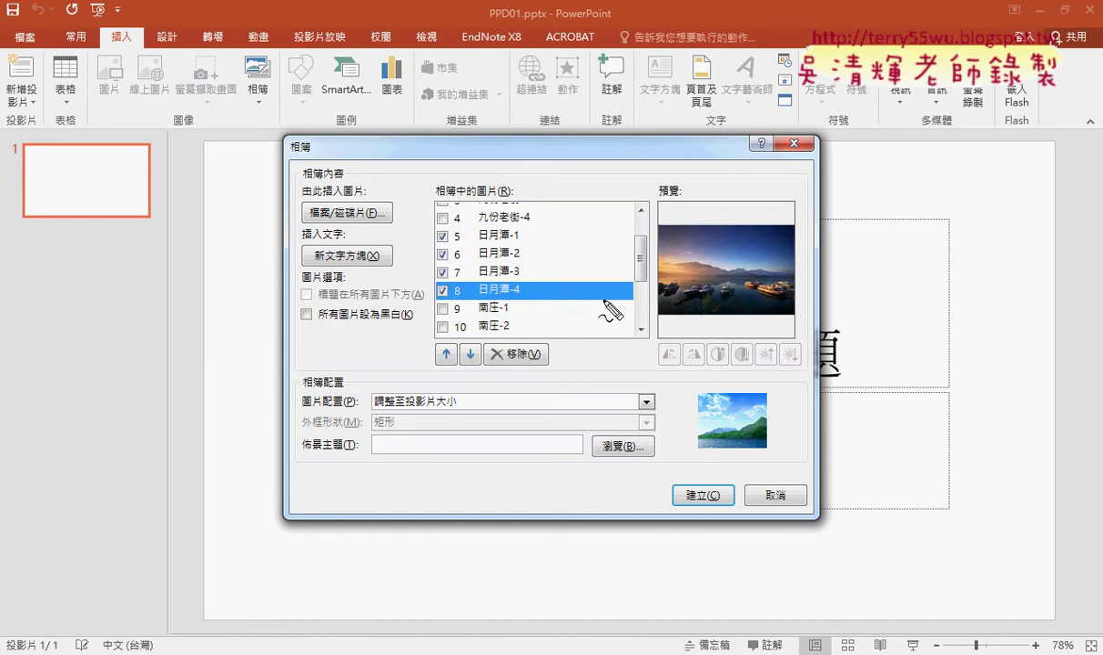
{"action": "left_click_drag", "start_coordinate": [517, 307], "coordinate": [530, 300]}
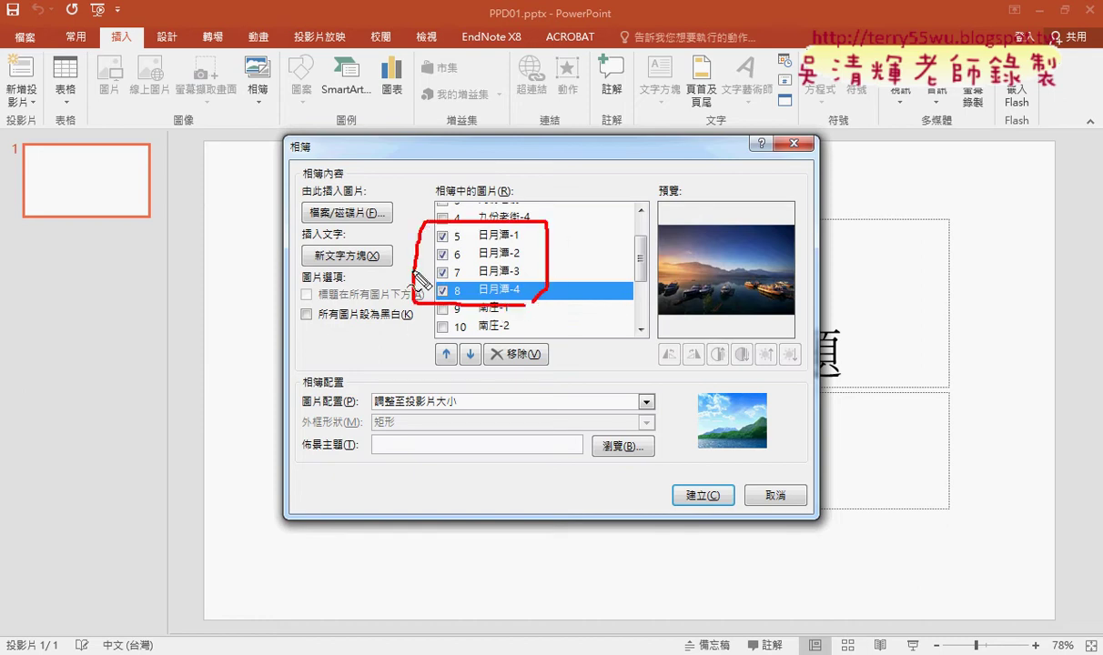
{"action": "mouse_move", "coordinate": [393, 269]}
{"action": "left_mouse_down"}
{"action": "mouse_move", "coordinate": [415, 361]}
{"action": "mouse_move", "coordinate": [399, 372]}
{"action": "left_mouse_up"}
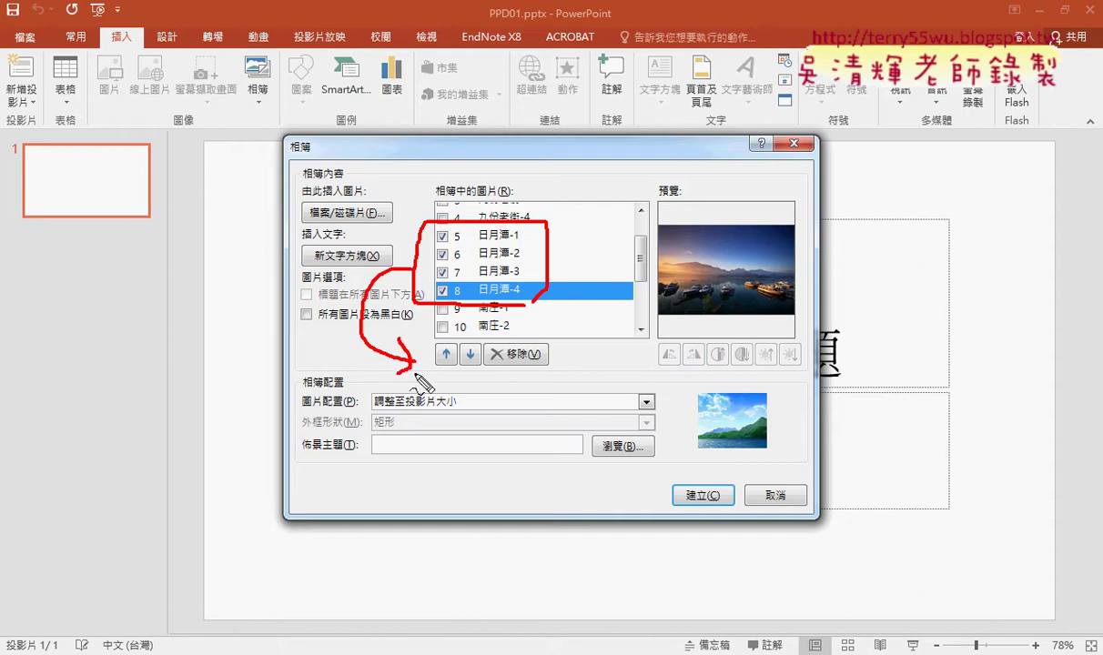
{"action": "left_click_drag", "start_coordinate": [477, 338], "coordinate": [462, 372]}
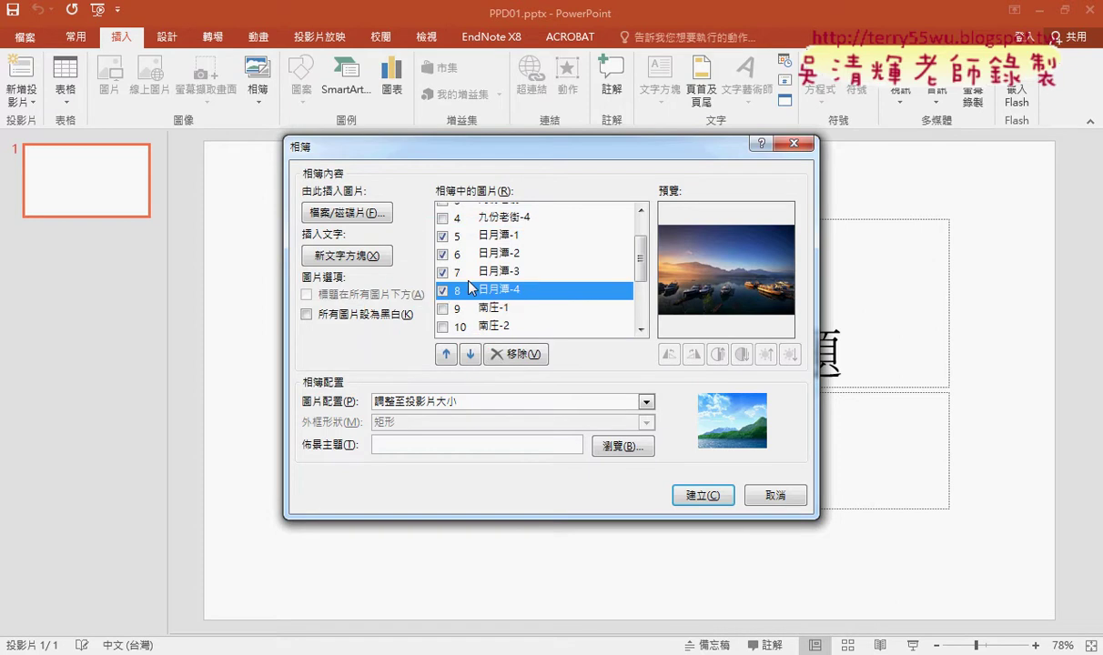
{"action": "scroll", "coordinate": [644, 288], "scroll_direction": "down", "scroll_amount": 2}
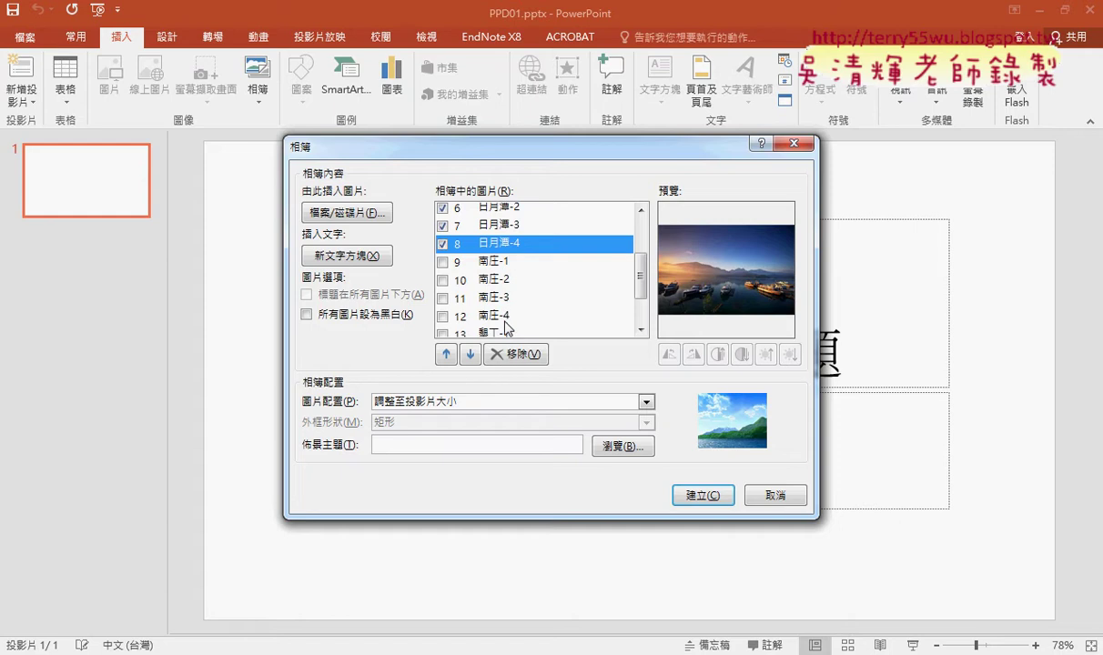
- Move the 日月潭 pictures down to positions 9–12, right after 南庄-4
{"action": "left_click", "coordinate": [472, 357]}
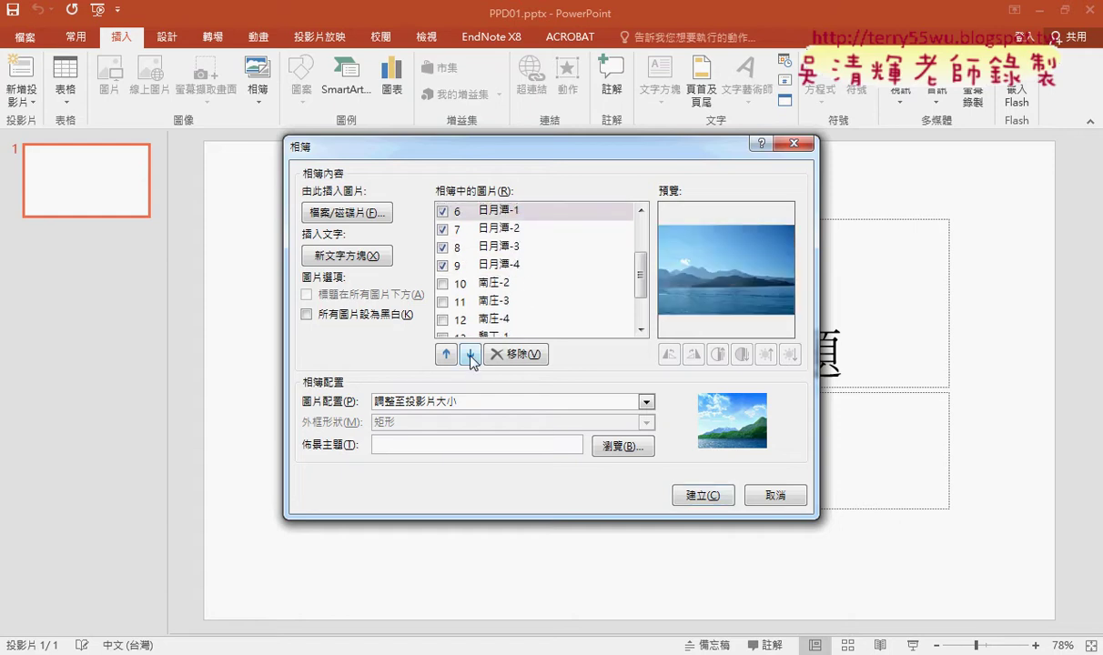
{"action": "left_click_drag", "start_coordinate": [641, 286], "coordinate": [643, 279]}
{"action": "left_click", "coordinate": [472, 354]}
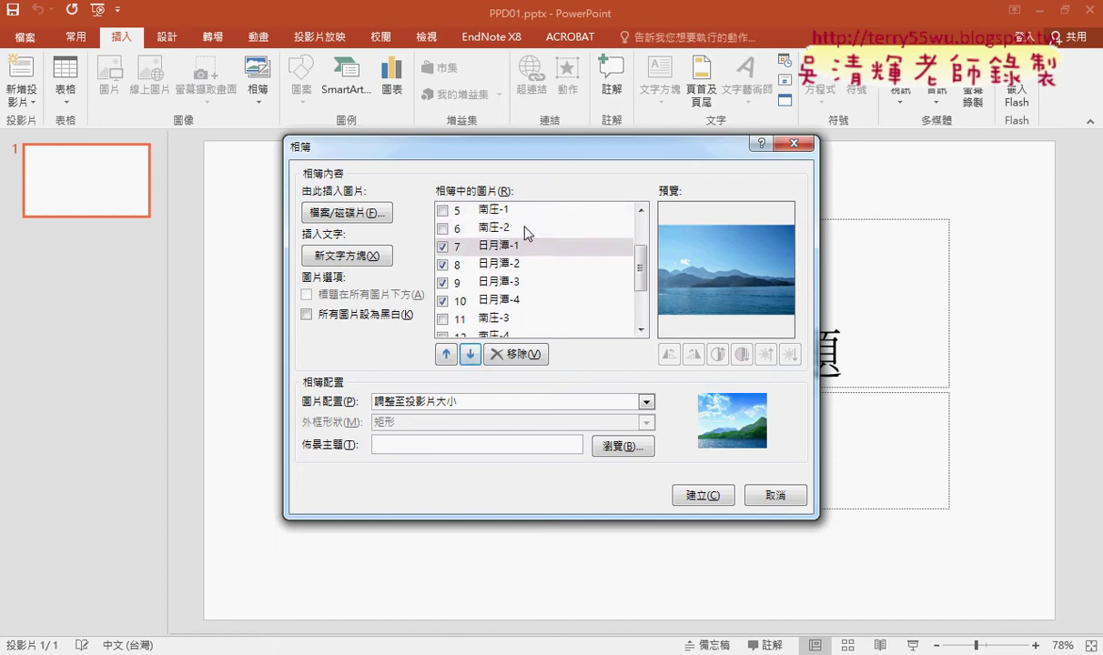
{"action": "left_click", "coordinate": [469, 356]}
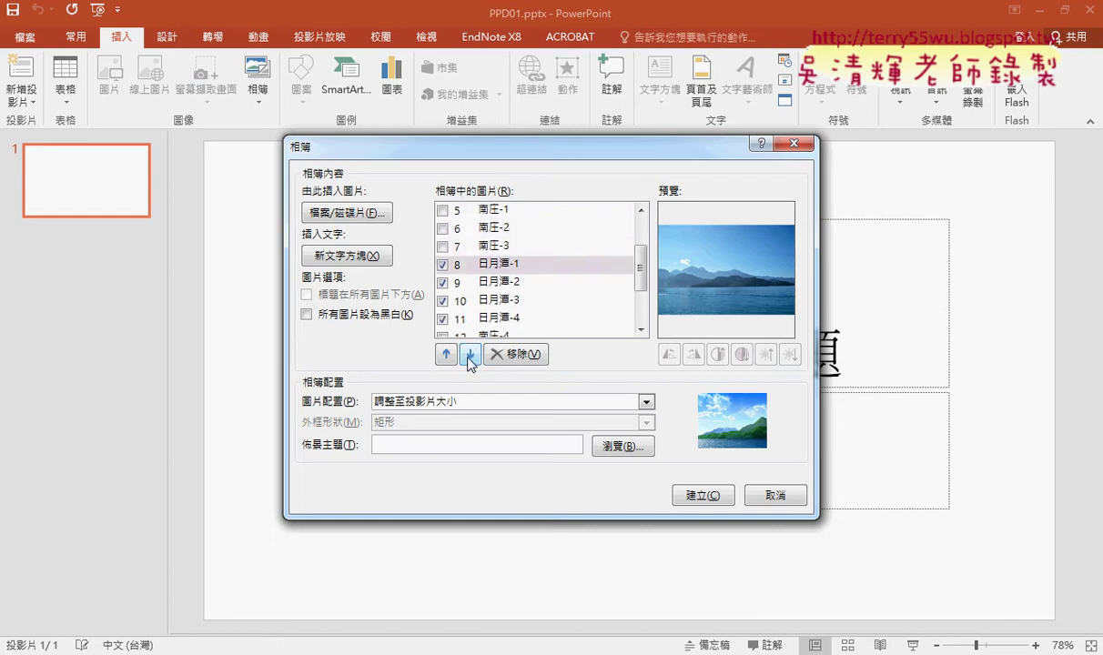
{"action": "left_click", "coordinate": [470, 356]}
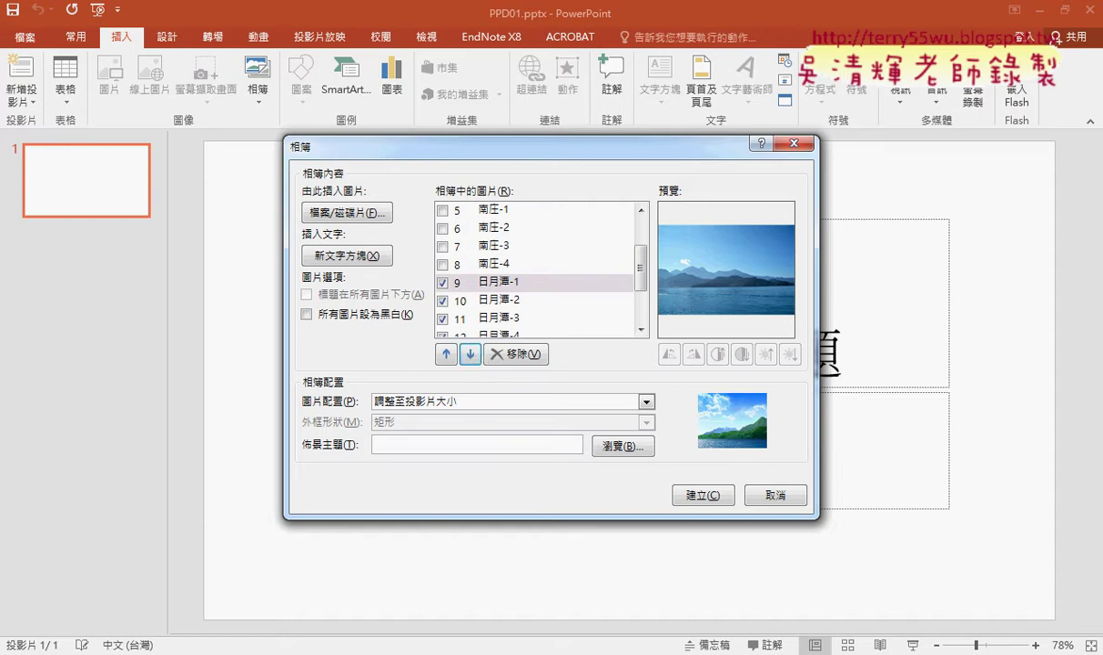
{"action": "key", "text": "alt+Tab"}
- Choose the 四張圖片 layout and 簡易框架, 白色 frames, and place captions below all pictures
{"action": "left_click", "coordinate": [441, 406]}
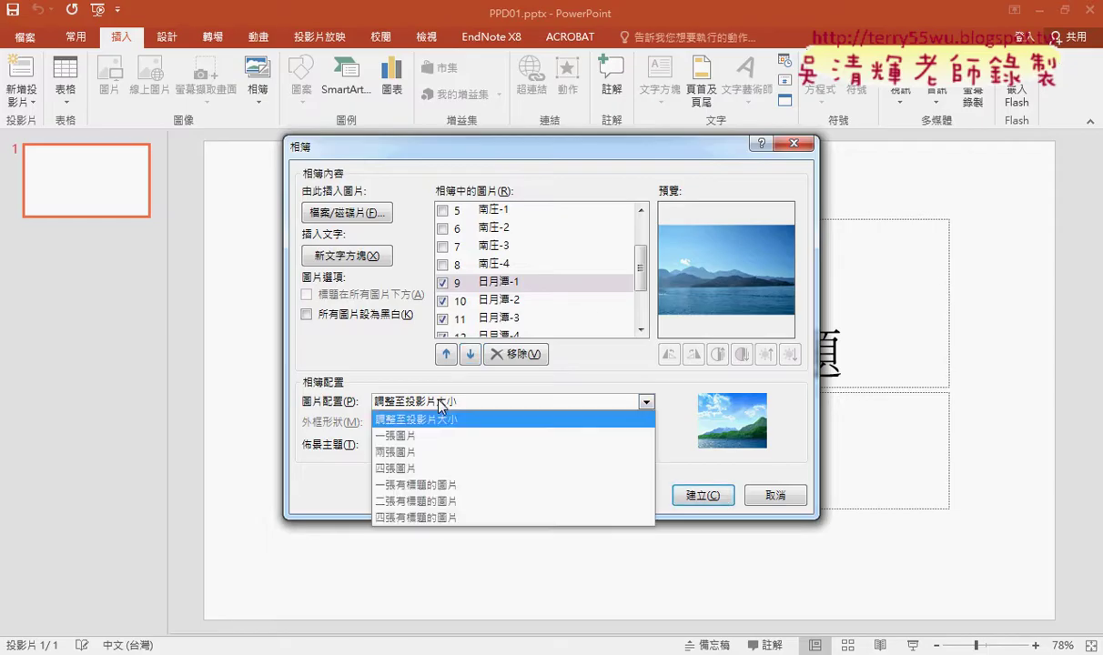
{"action": "left_click", "coordinate": [428, 468]}
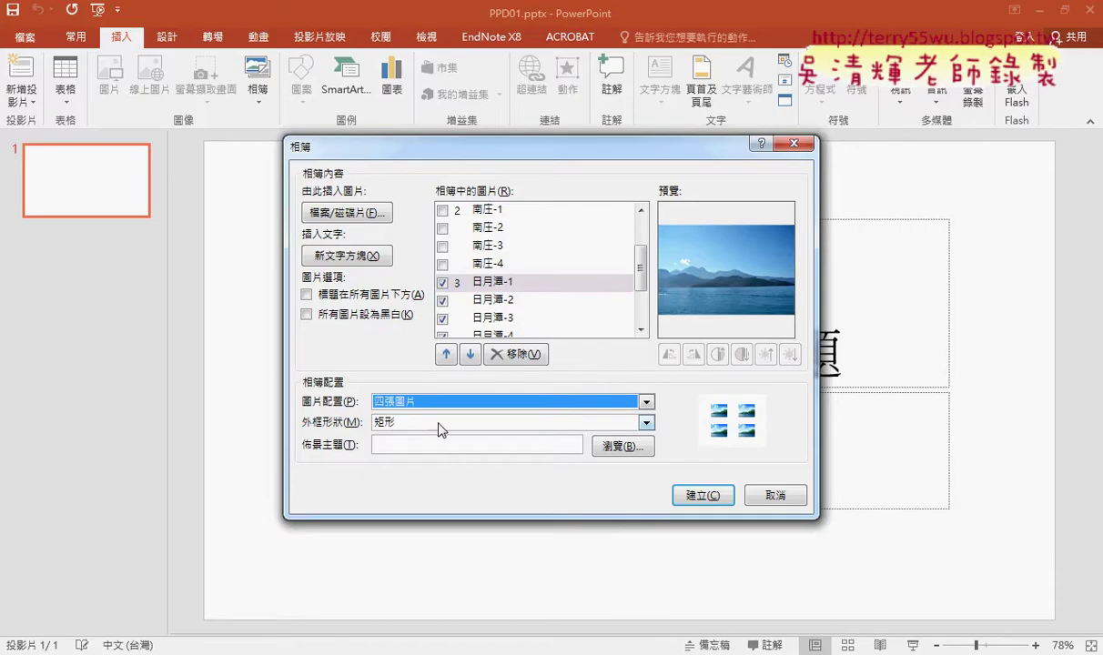
{"action": "left_click", "coordinate": [437, 423]}
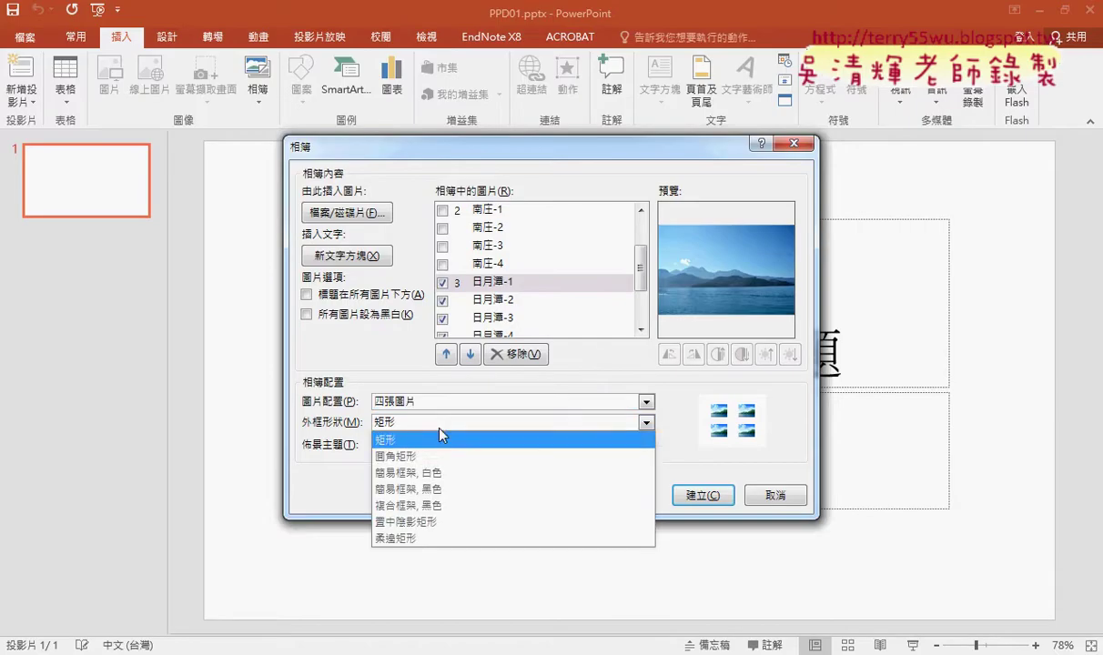
{"action": "left_click", "coordinate": [444, 473]}
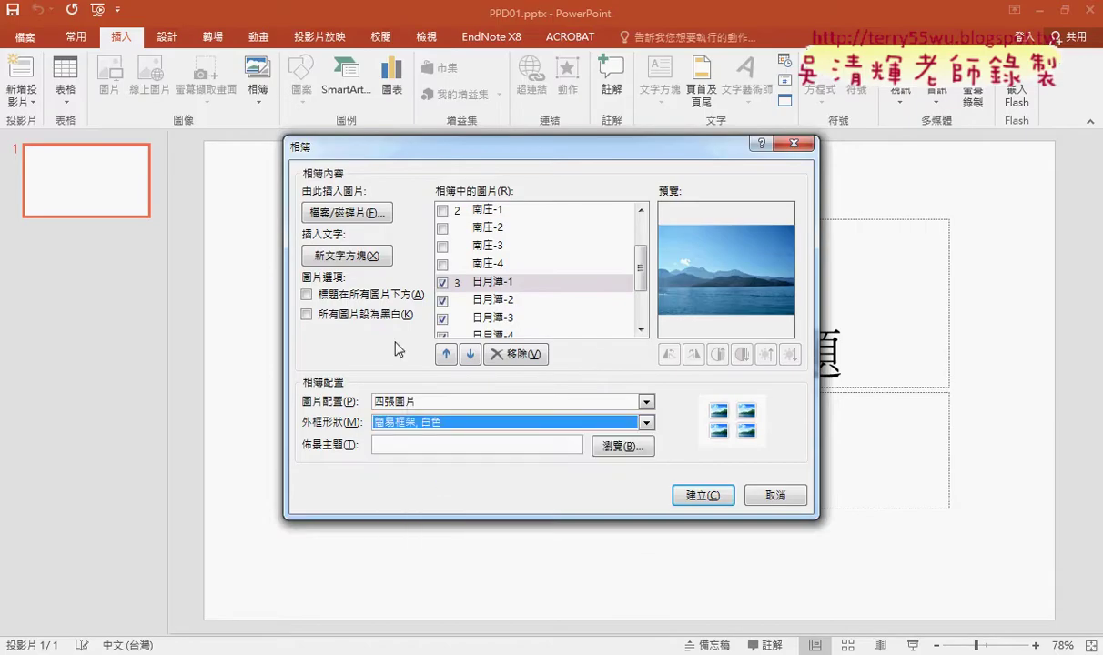
{"action": "left_click", "coordinate": [307, 293]}
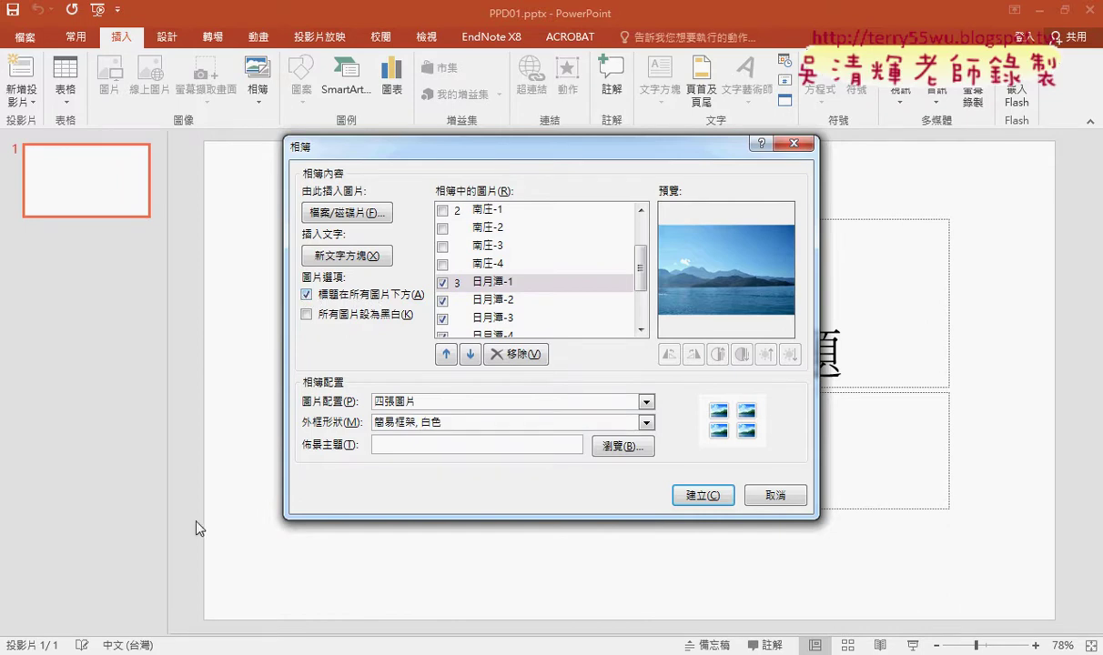
{"action": "left_click", "coordinate": [146, 539]}
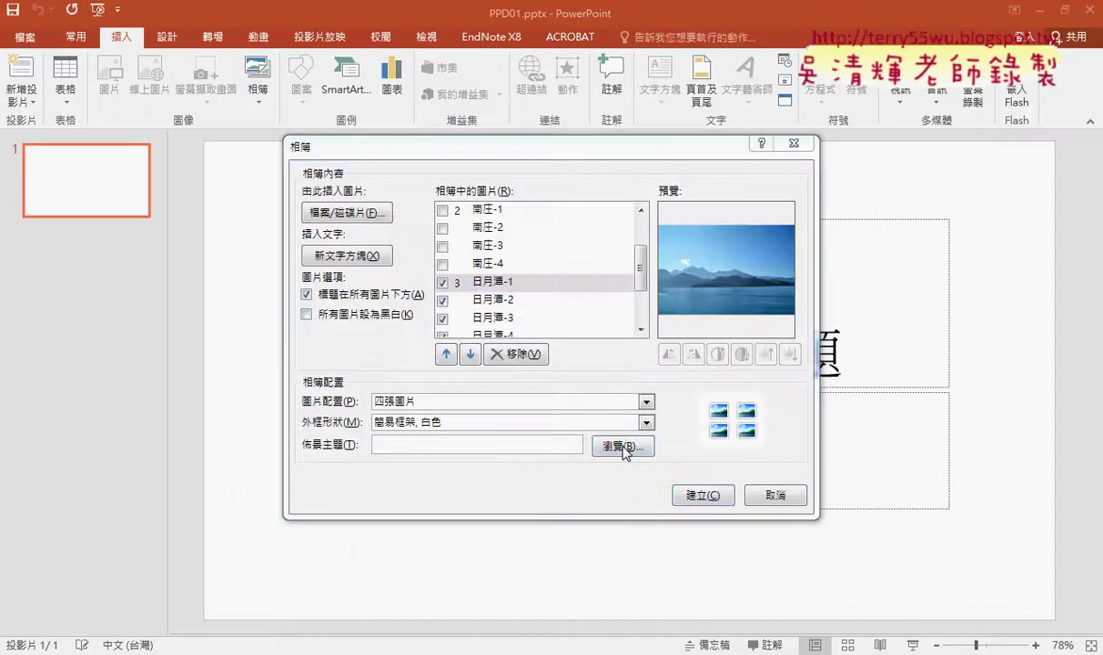
- Apply the Thumbtack.potx theme from the 104 folder to the photo album
{"action": "left_click", "coordinate": [625, 447]}
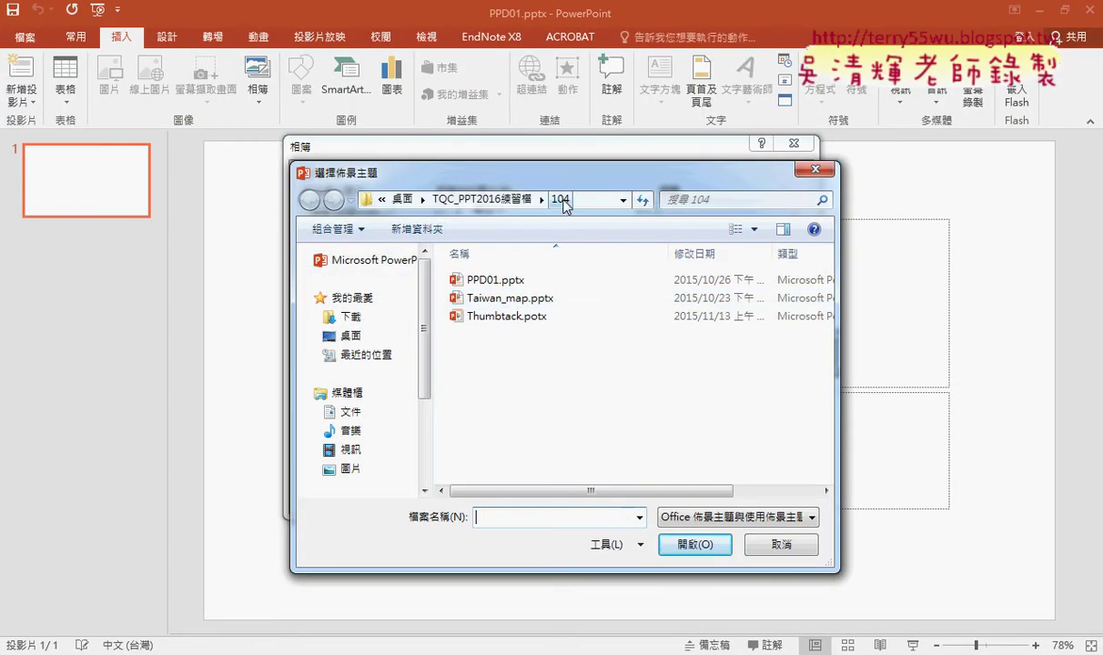
{"action": "left_click", "coordinate": [504, 320]}
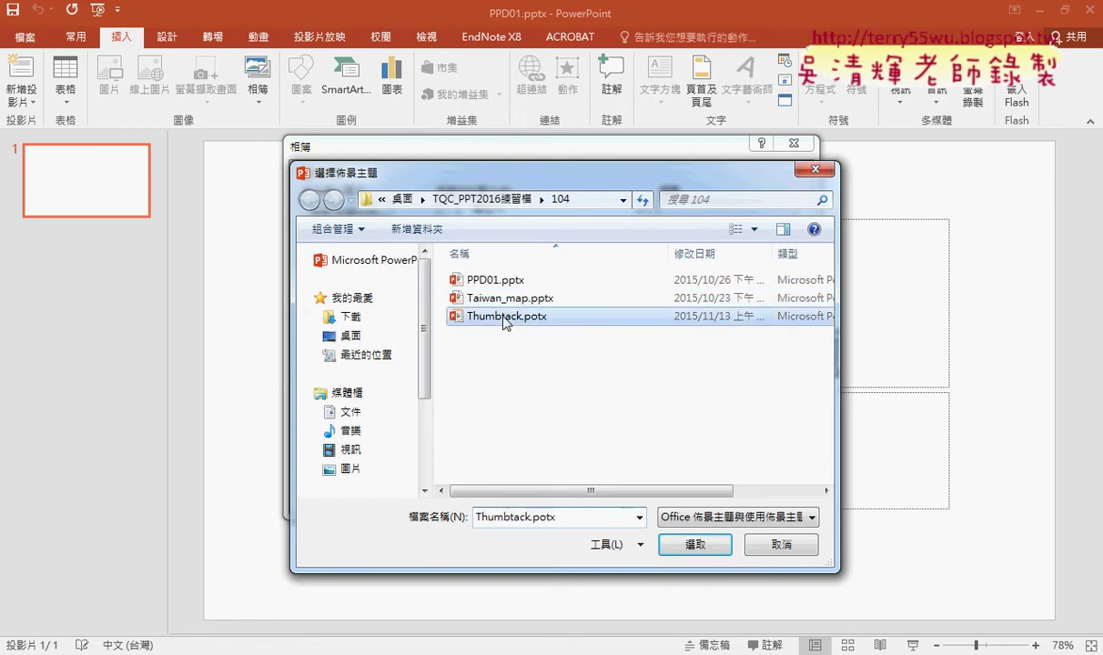
{"action": "mouse_move", "coordinate": [506, 316]}
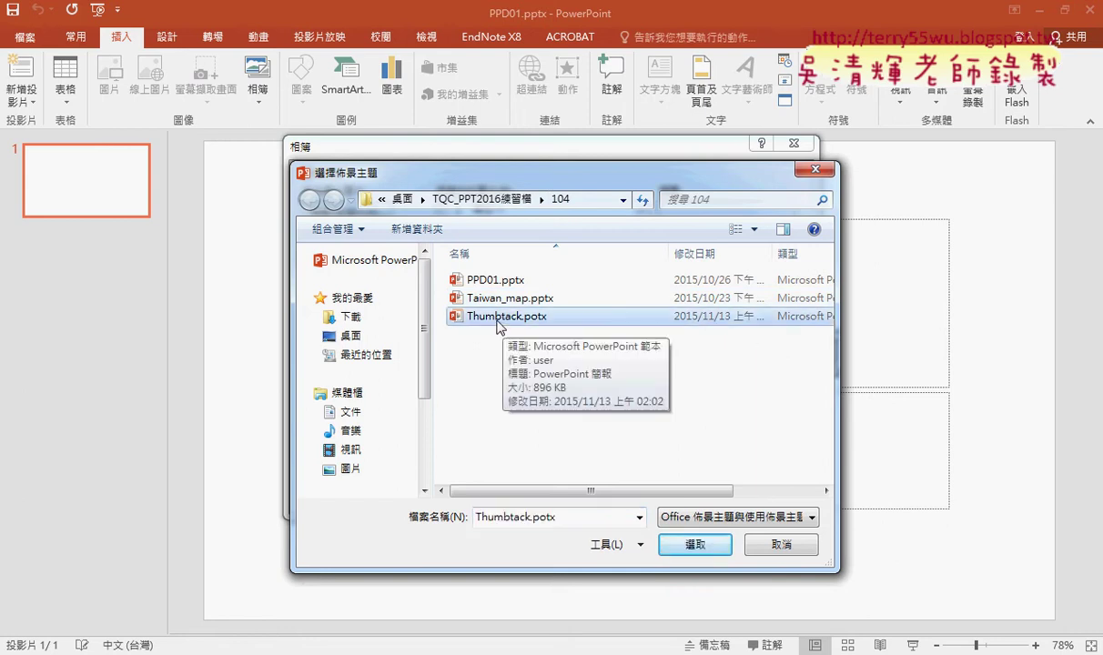
{"action": "left_click", "coordinate": [696, 551]}
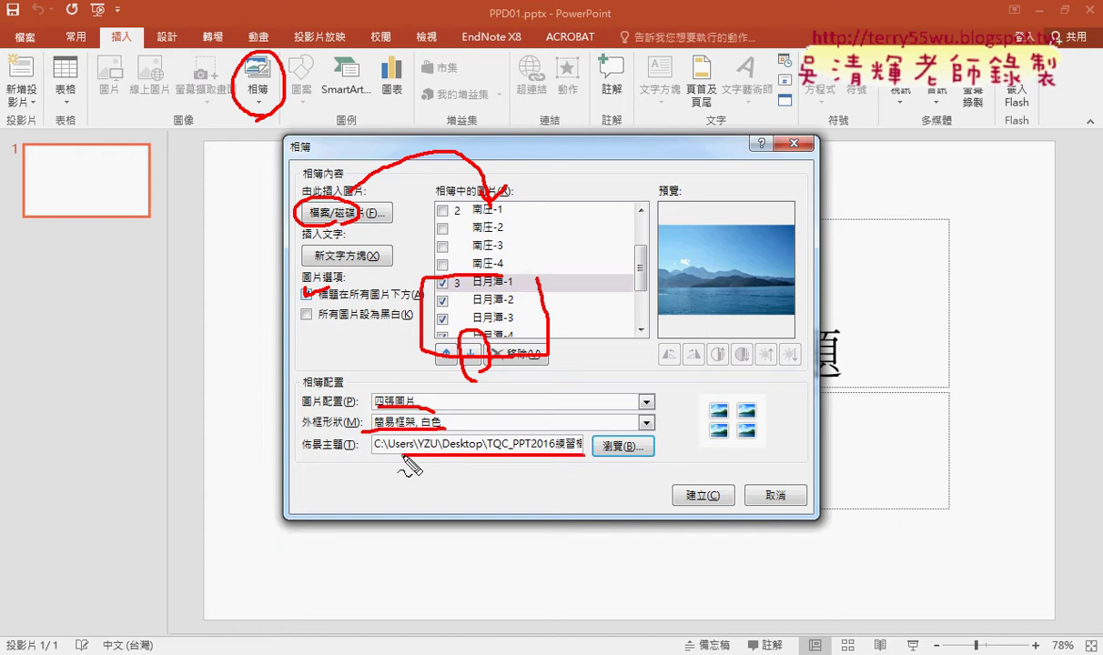
{"action": "key", "text": "Escape"}
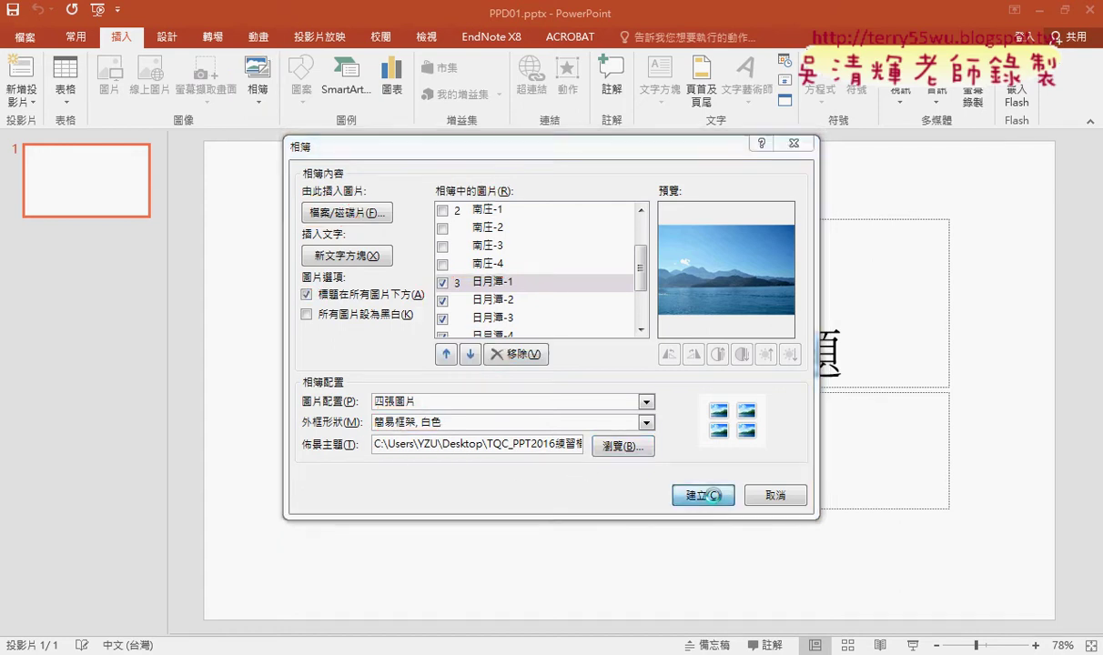
- Generate the album and check the captions on slide 2's 九份老街 photos against the instructions
{"action": "left_click", "coordinate": [696, 494]}
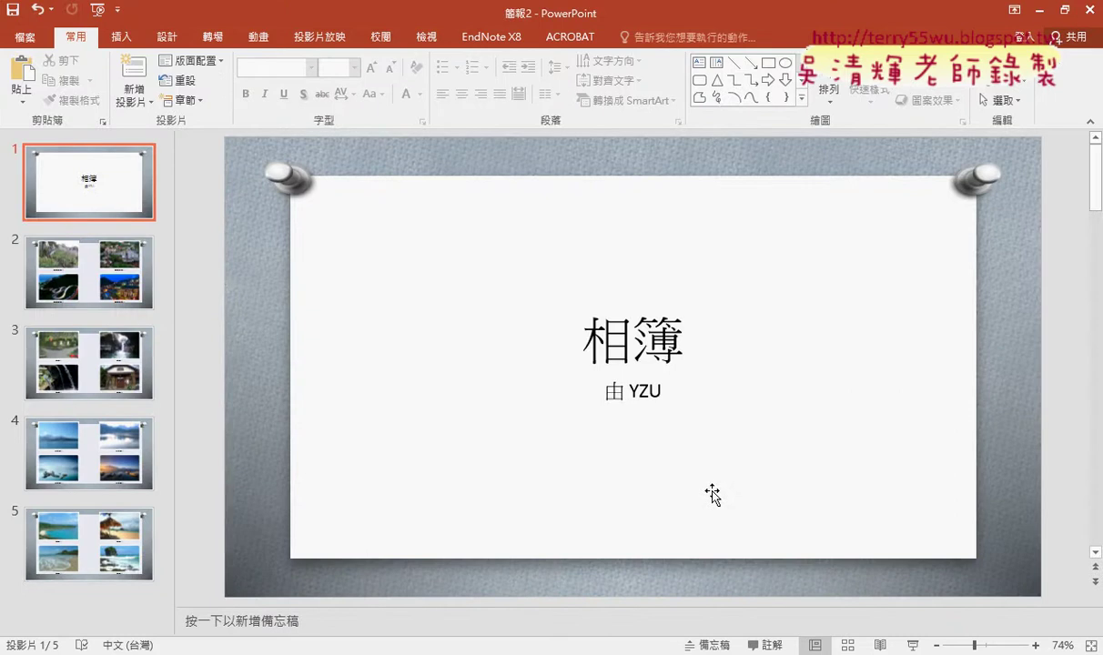
{"action": "left_click", "coordinate": [91, 278]}
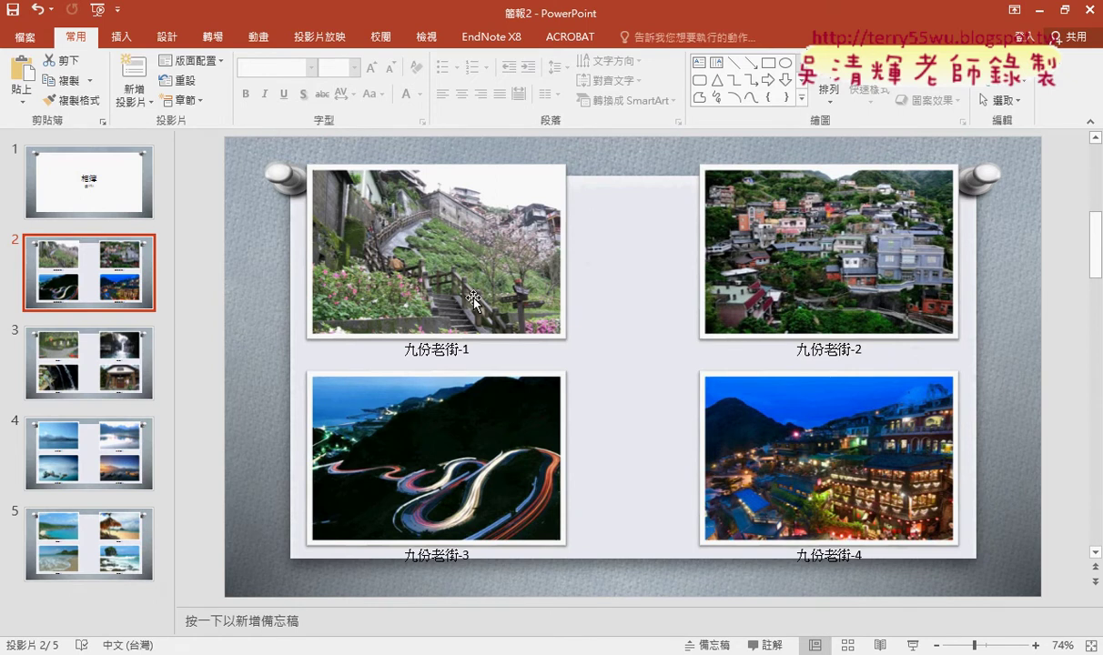
{"action": "left_click", "coordinate": [450, 262]}
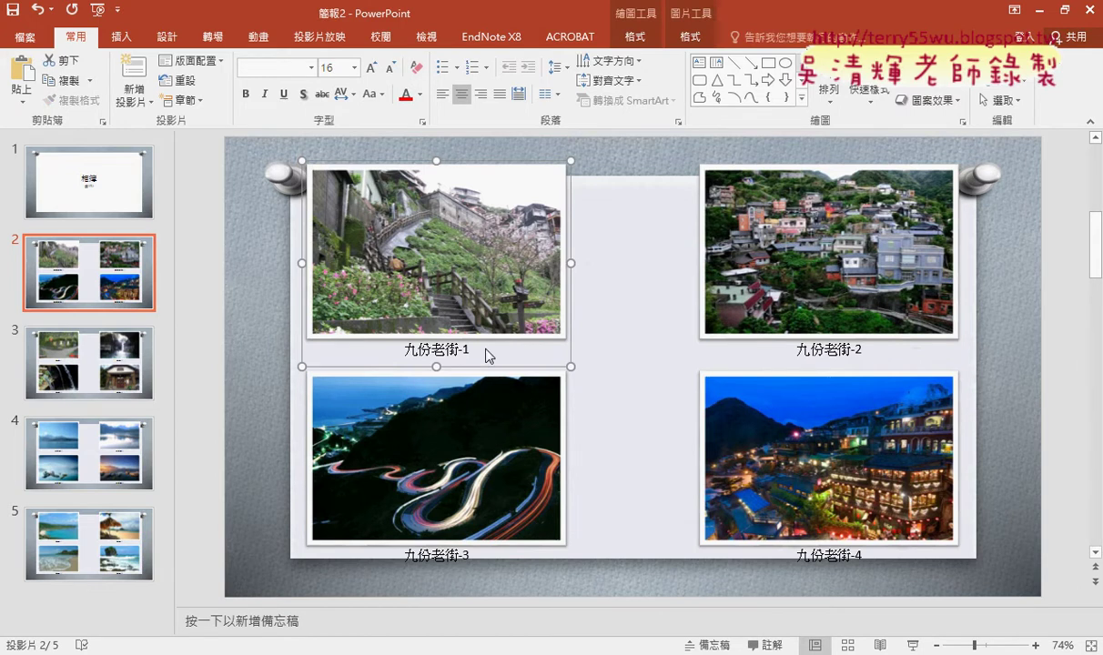
{"action": "left_click", "coordinate": [815, 319]}
{"action": "left_click", "coordinate": [822, 443]}
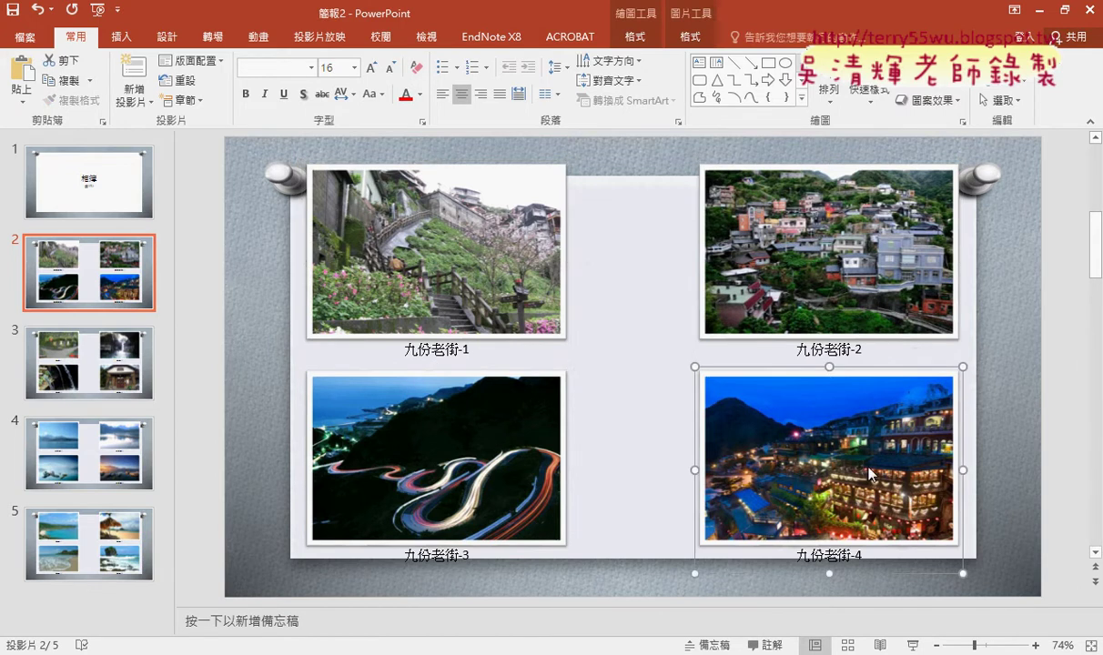
{"action": "left_click", "coordinate": [466, 469]}
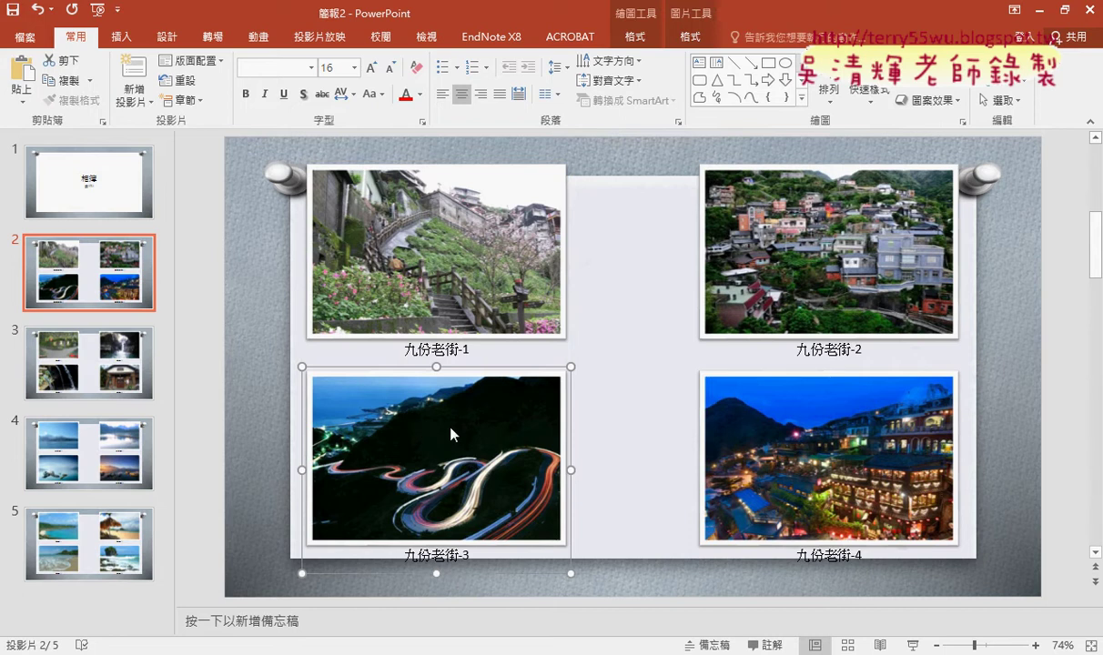
{"action": "key", "text": "alt+Tab"}
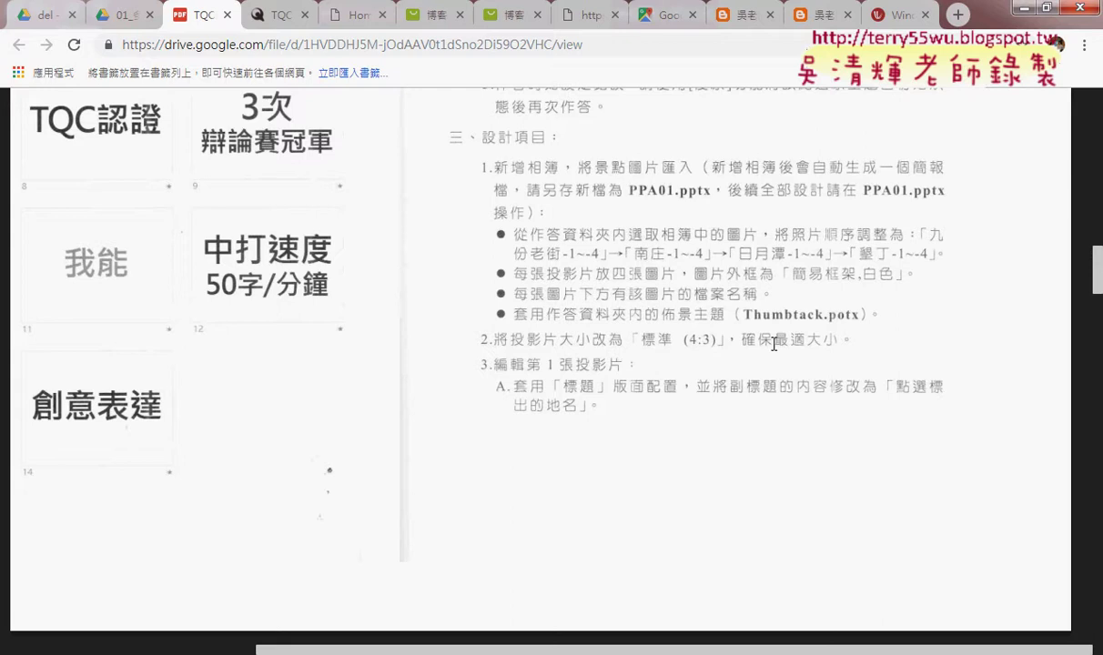
{"action": "key", "text": "alt+Tab"}
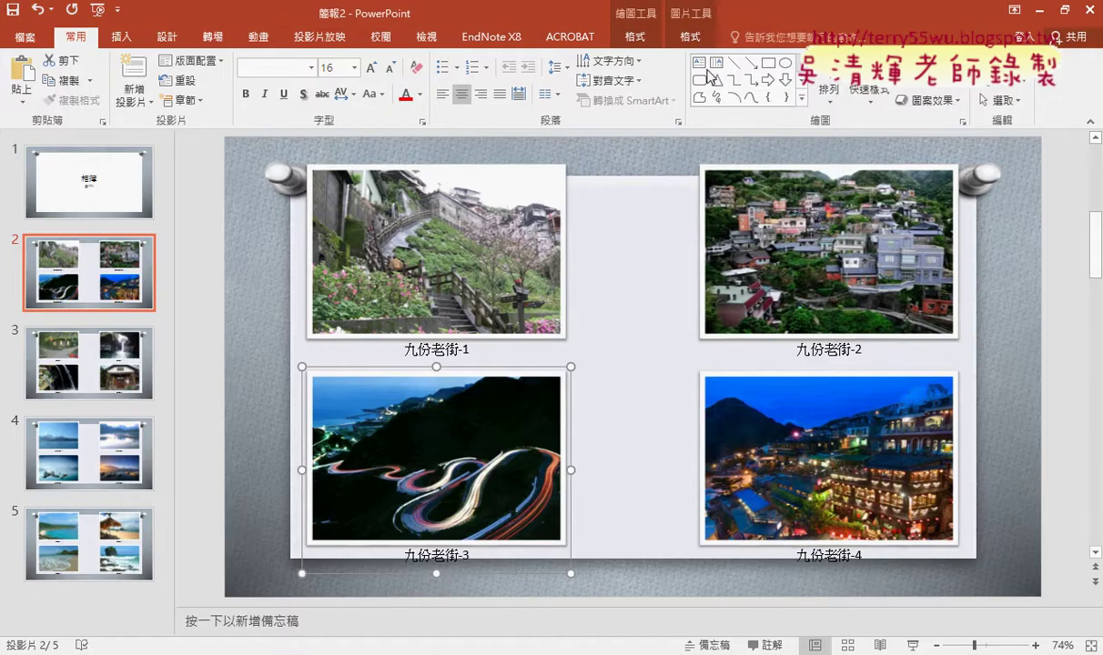
- Set the slide size to Standard 4:3, choosing Ensure Fit to scale content
{"action": "left_click", "coordinate": [168, 38]}
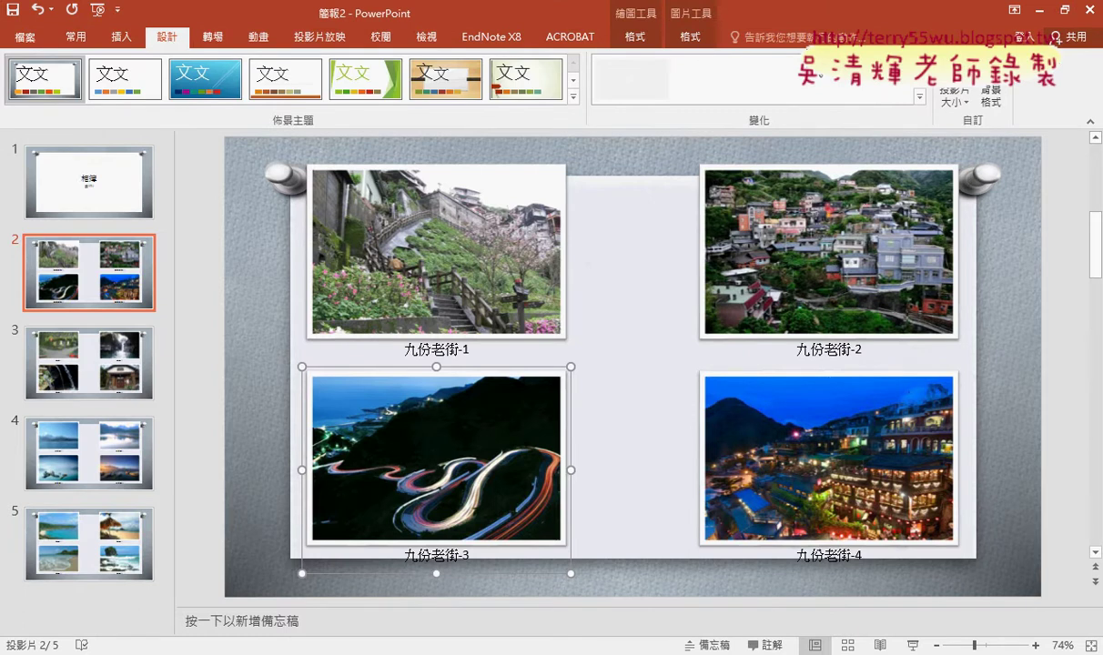
{"action": "left_click", "coordinate": [963, 102]}
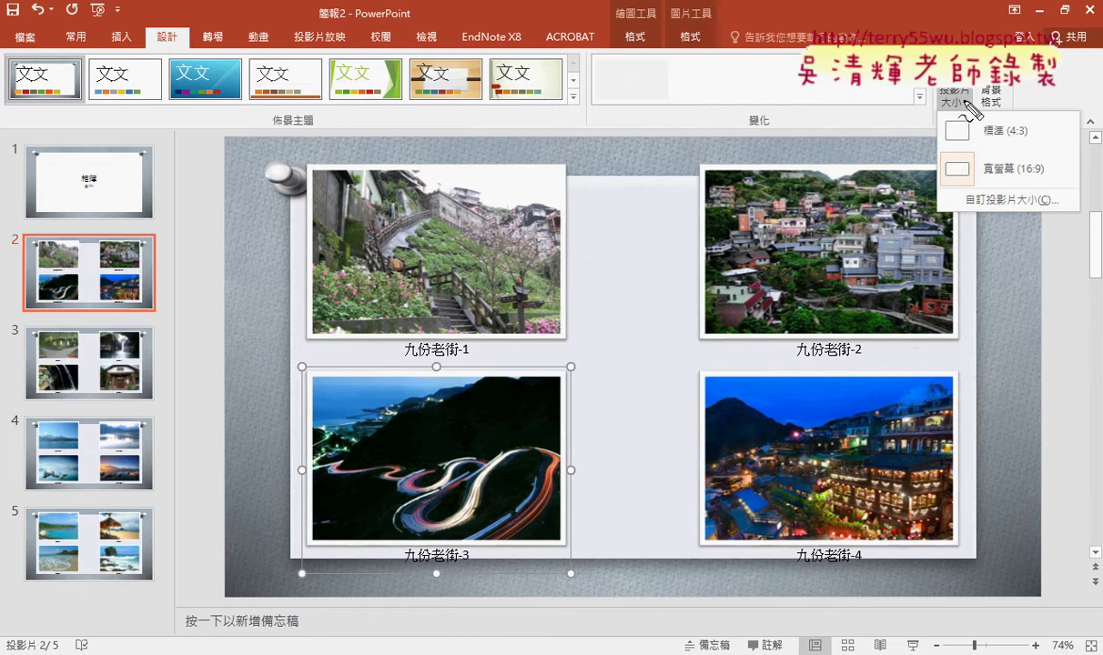
{"action": "left_click_drag", "start_coordinate": [1047, 186], "coordinate": [1041, 197]}
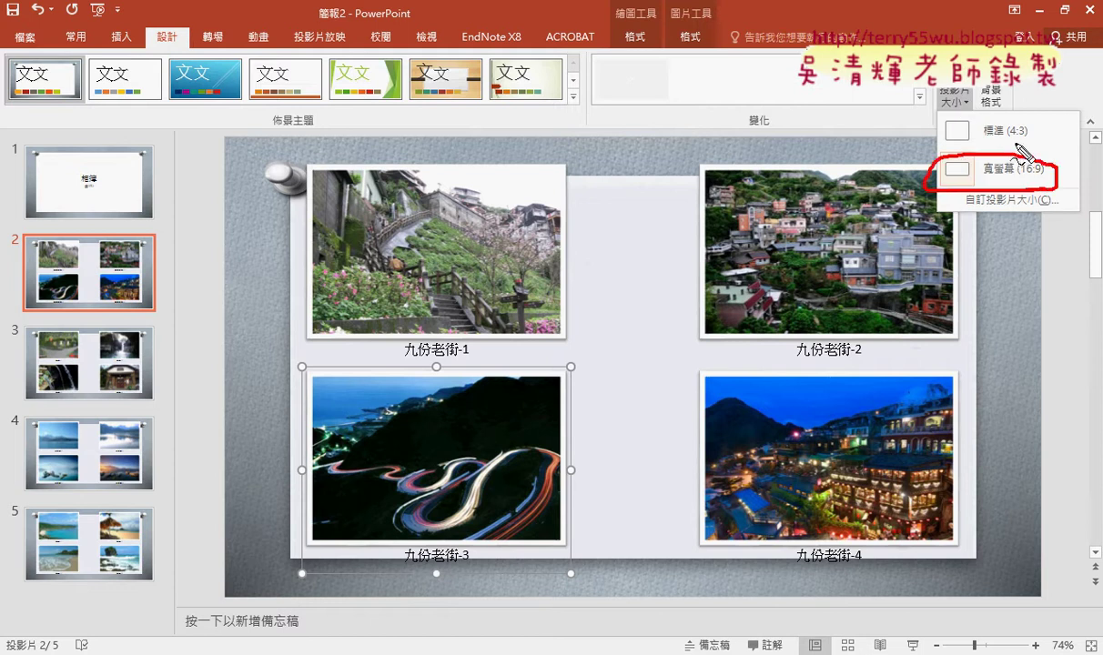
{"action": "left_click_drag", "start_coordinate": [1023, 150], "coordinate": [997, 111]}
{"action": "left_click_drag", "start_coordinate": [919, 180], "coordinate": [910, 126]}
{"action": "key", "text": "Escape"}
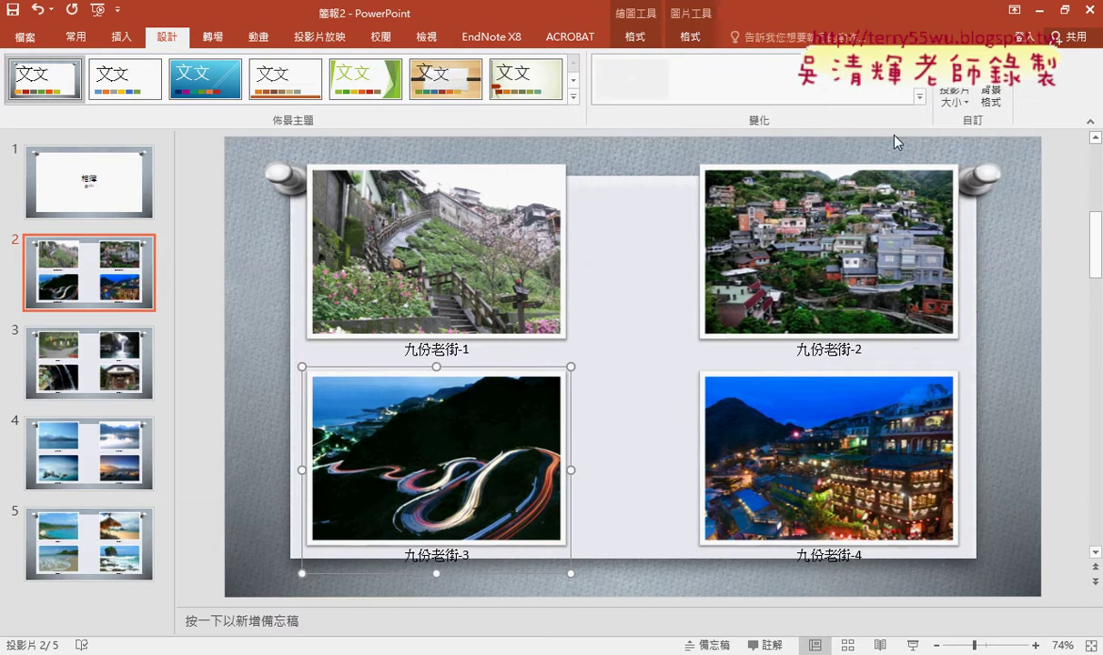
{"action": "left_click", "coordinate": [954, 96]}
{"action": "left_click", "coordinate": [970, 128]}
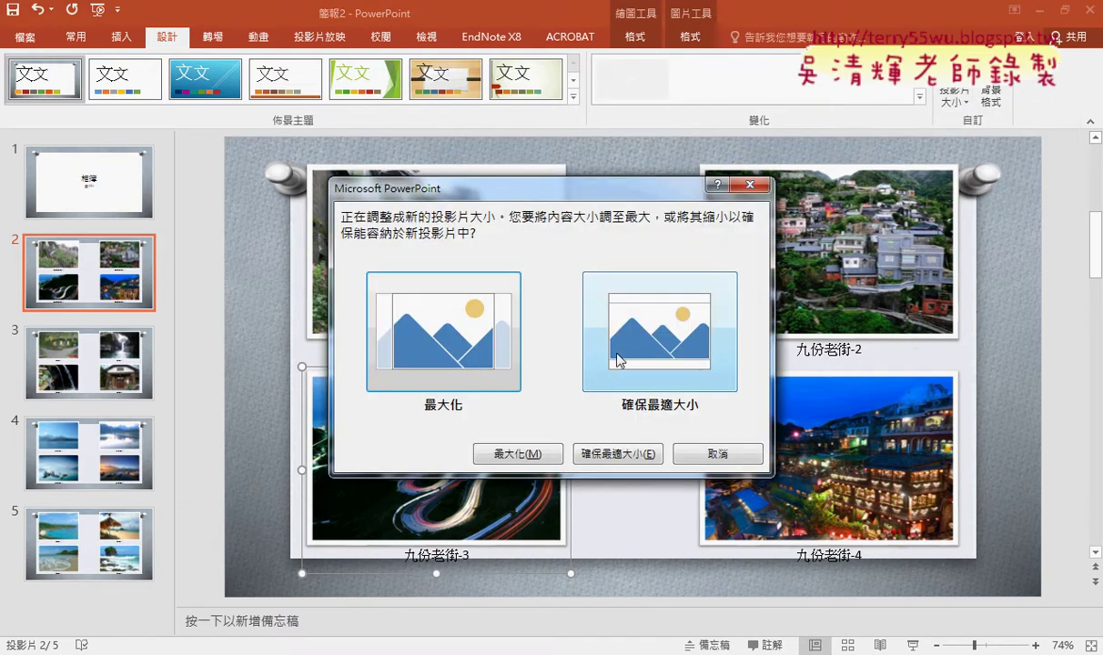
{"action": "left_click", "coordinate": [628, 455]}
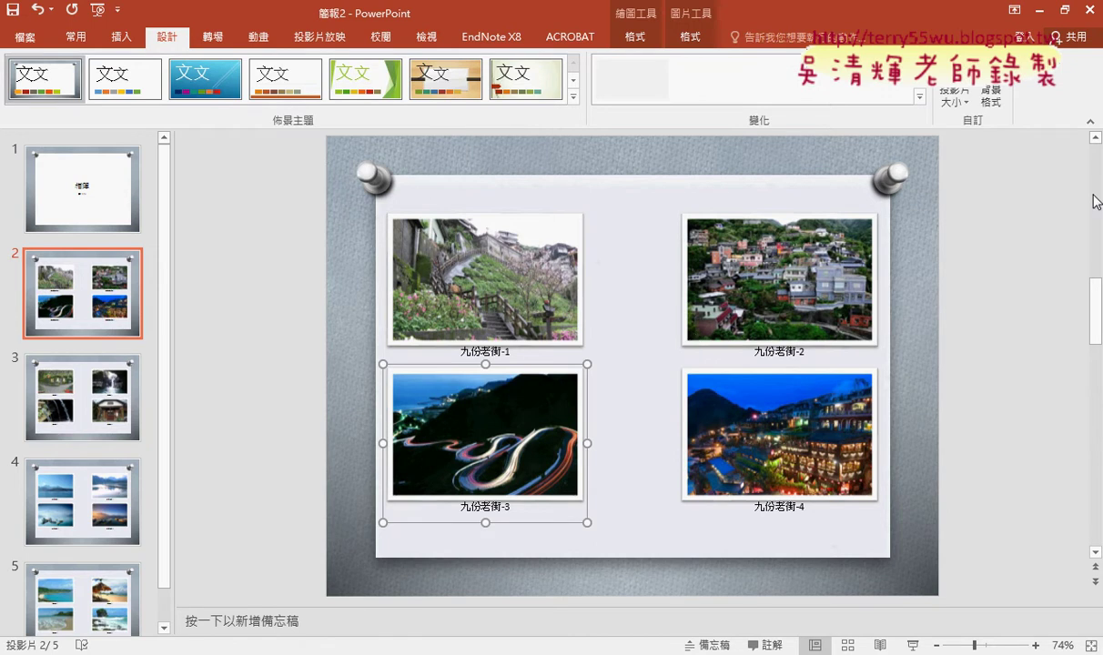
- Confirm the 4:3 size is kept and review the task instructions
{"action": "left_click", "coordinate": [954, 96]}
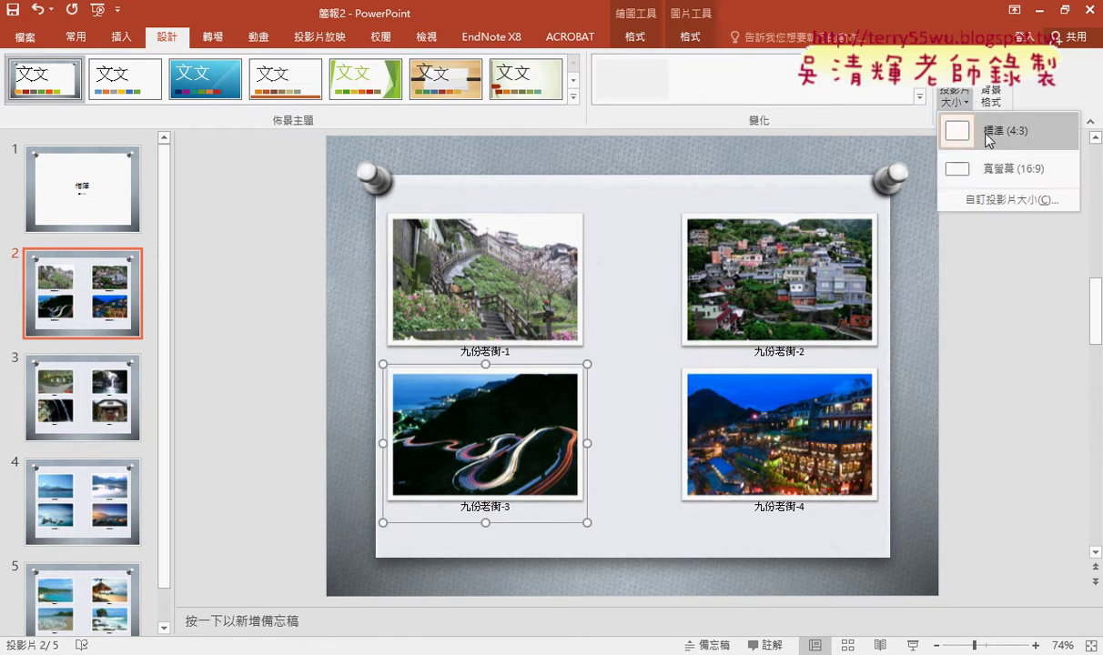
{"action": "left_click", "coordinate": [988, 139]}
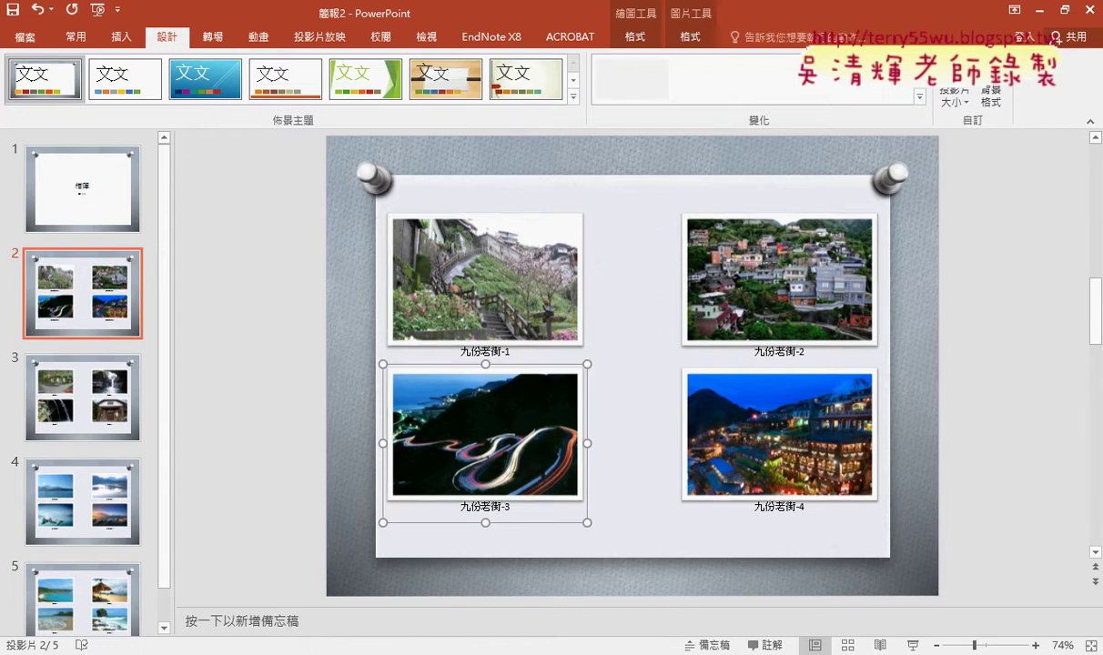
{"action": "left_click", "coordinate": [127, 600]}
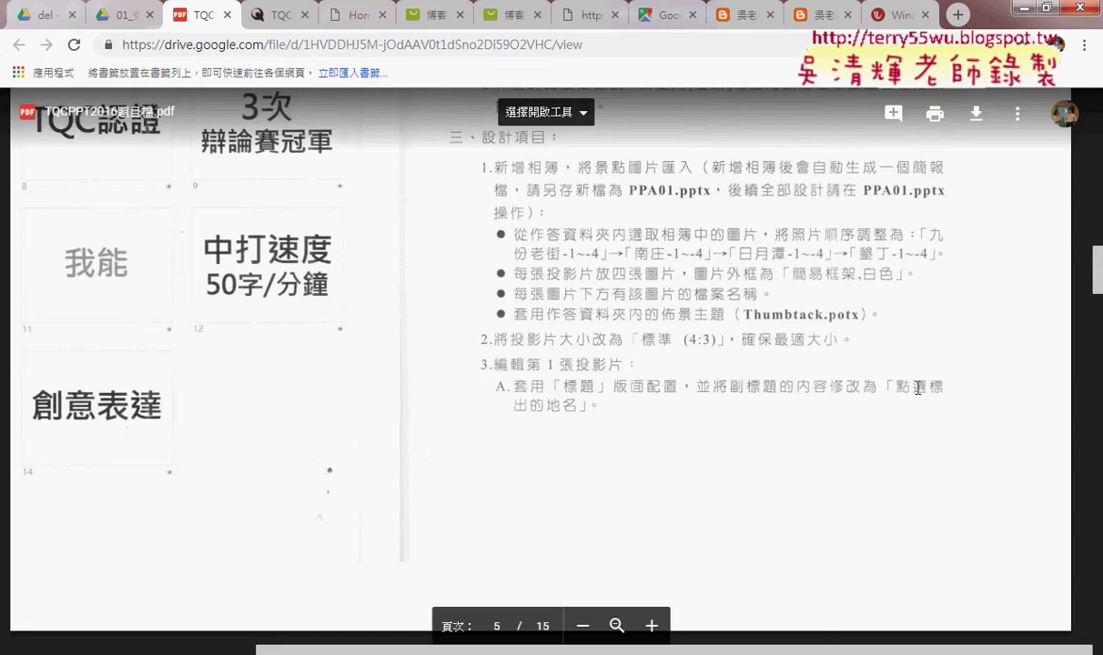
{"action": "left_click", "coordinate": [1023, 9]}
- On the title slide, select the 由 YZU subtitle text
{"action": "left_click", "coordinate": [82, 186]}
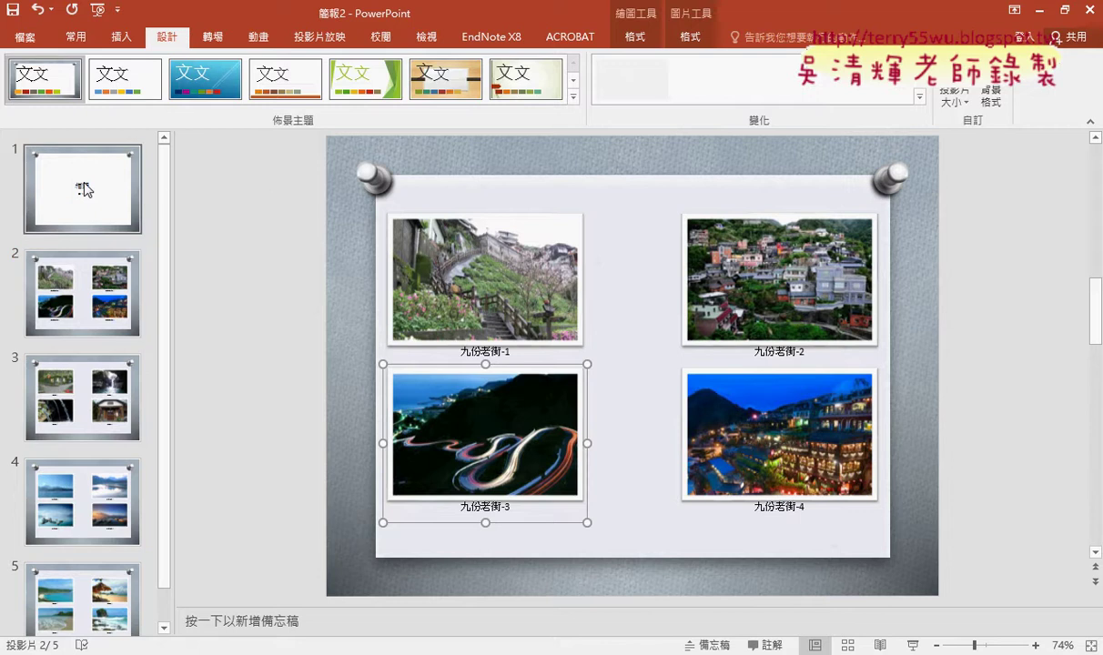
{"action": "left_click", "coordinate": [76, 37]}
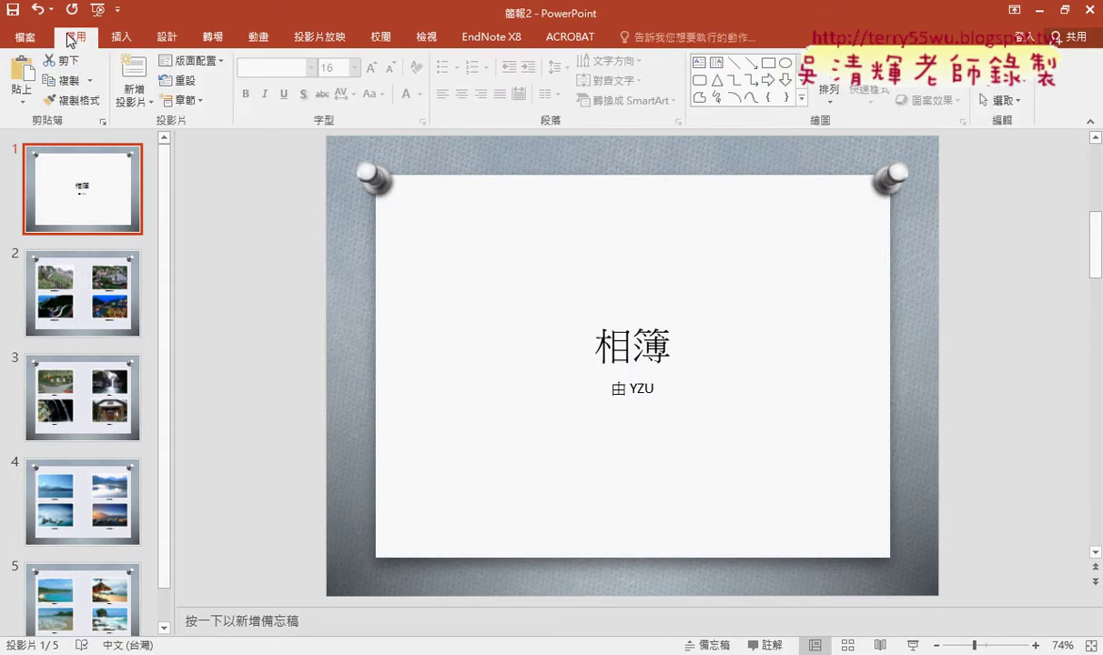
{"action": "left_click", "coordinate": [196, 61]}
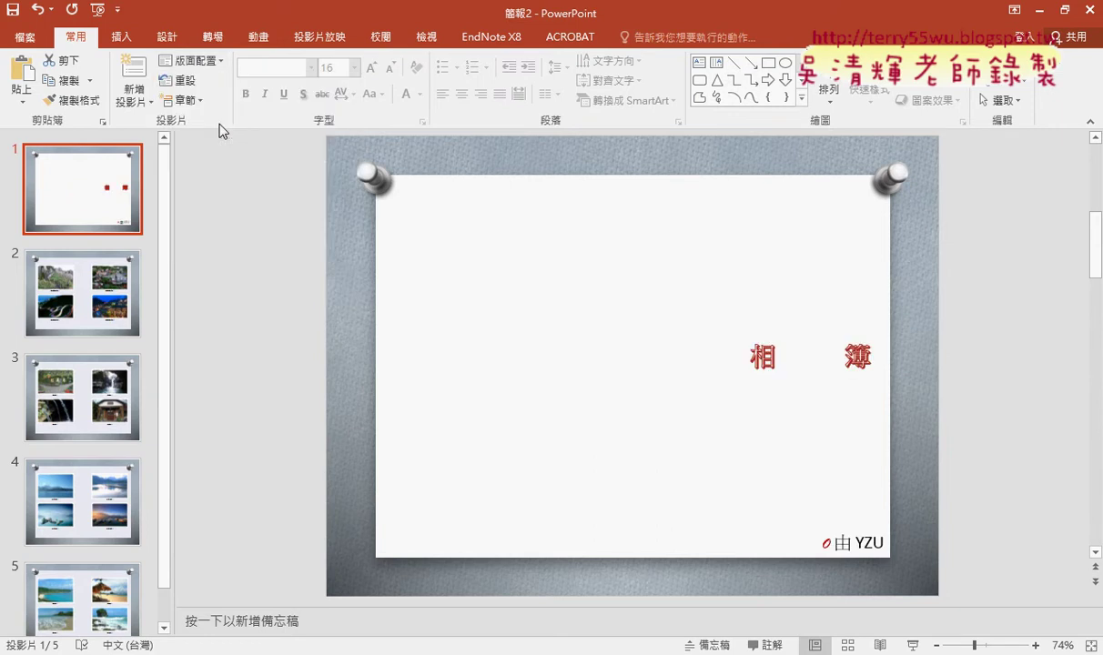
{"action": "left_click", "coordinate": [806, 515]}
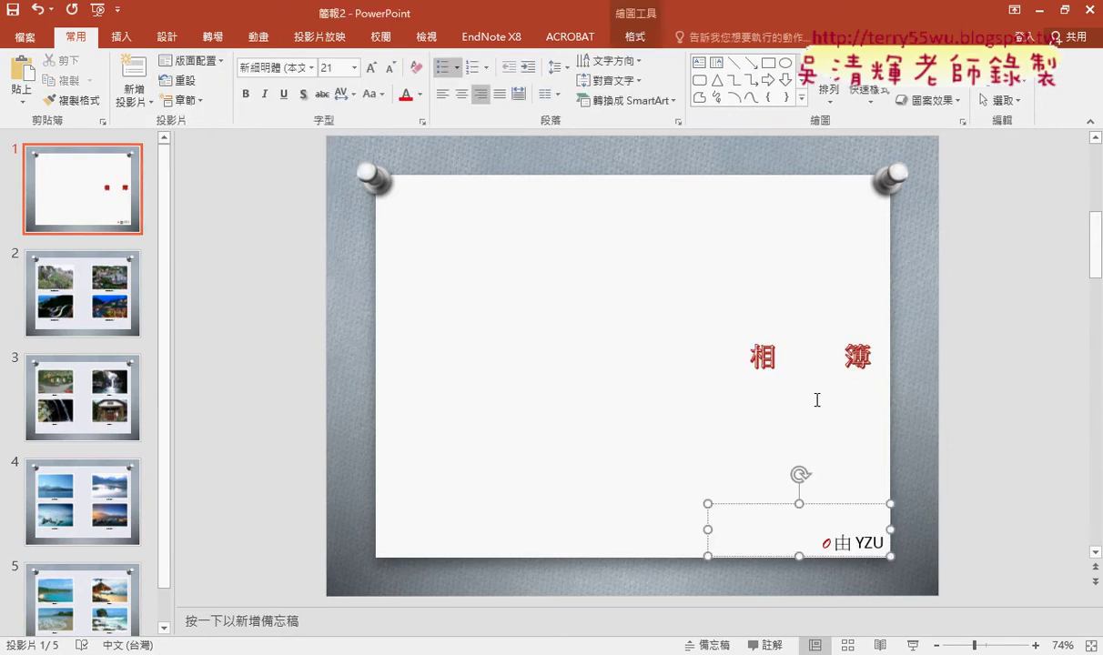
{"action": "left_click", "coordinate": [781, 356]}
{"action": "left_click", "coordinate": [787, 515]}
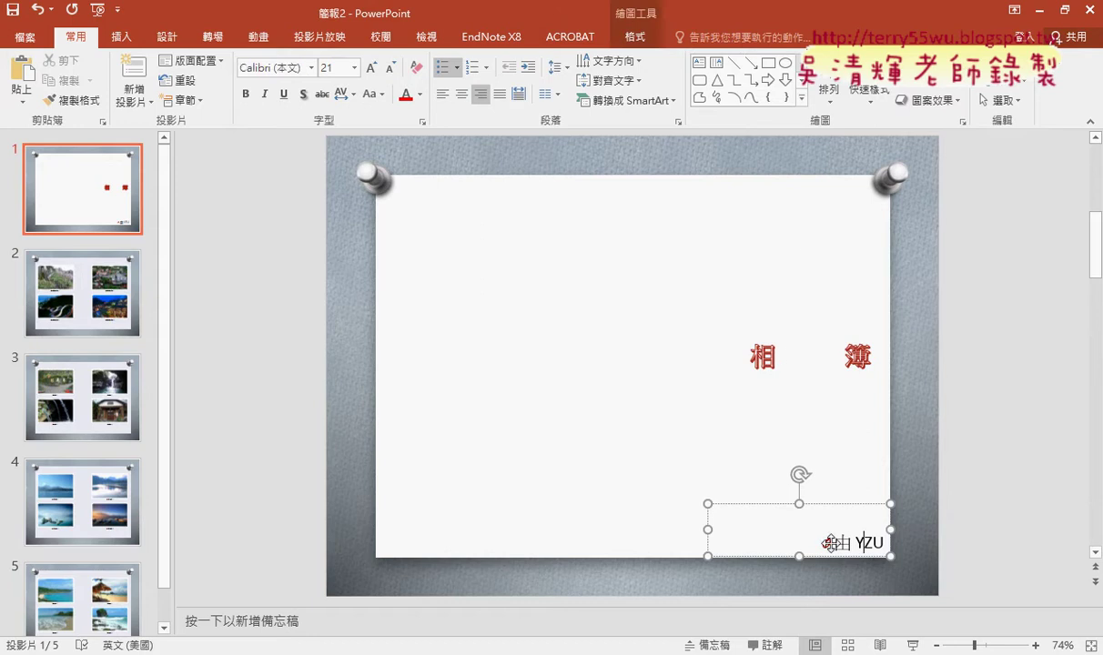
{"action": "left_click_drag", "start_coordinate": [833, 543], "coordinate": [886, 543]}
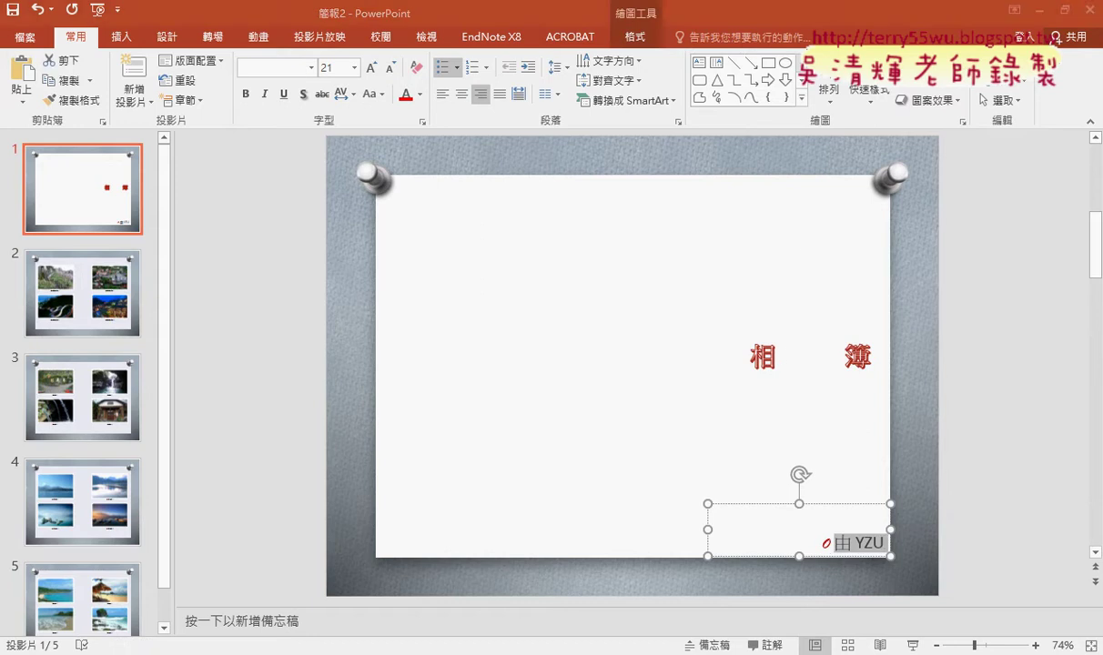
- Replace the subtitle text with 點選標出的地名
{"action": "key", "text": "alt+Tab"}
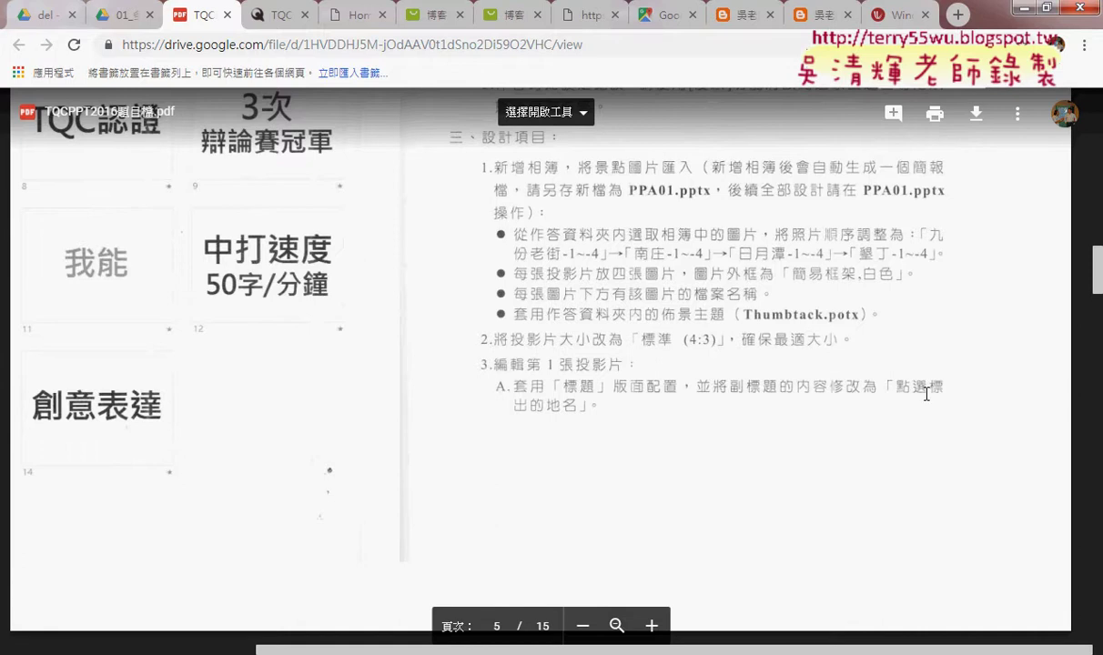
{"action": "key", "text": "alt+Tab"}
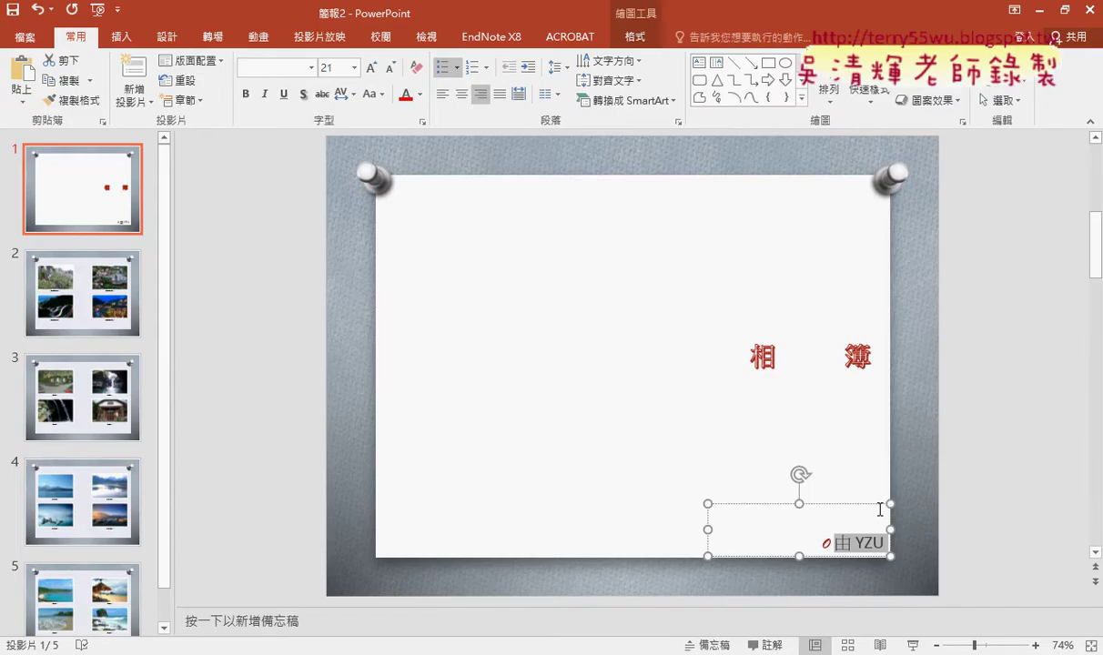
{"action": "type", "text": "點"}
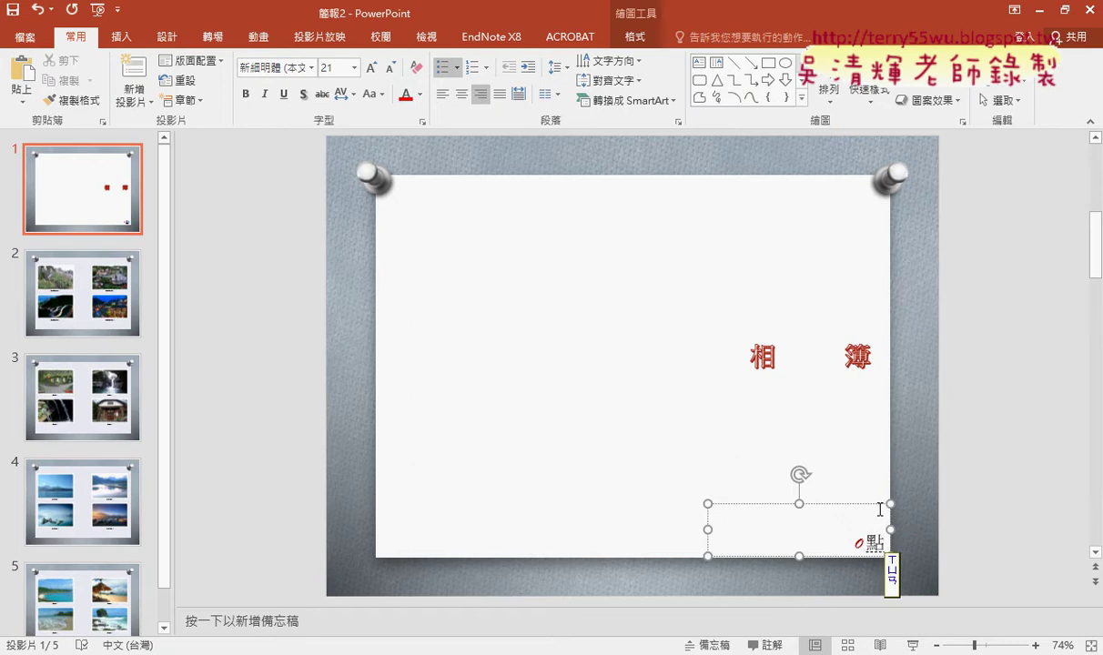
{"action": "type", "text": "選標出的"}
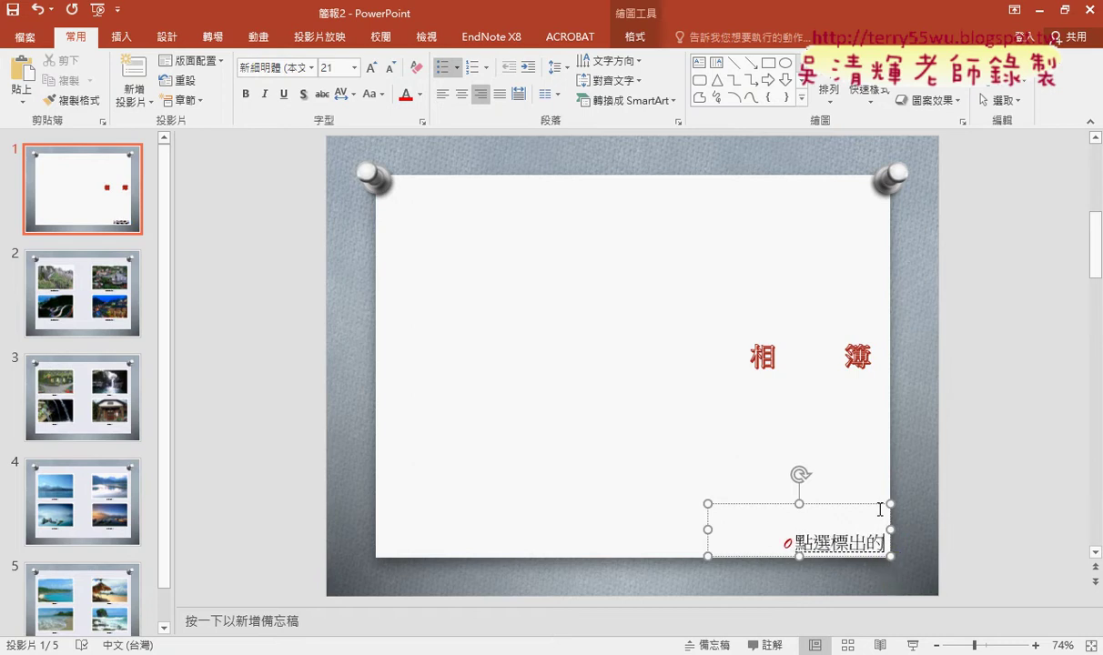
{"action": "type", "text": "地名"}
{"action": "key", "text": "Return"}
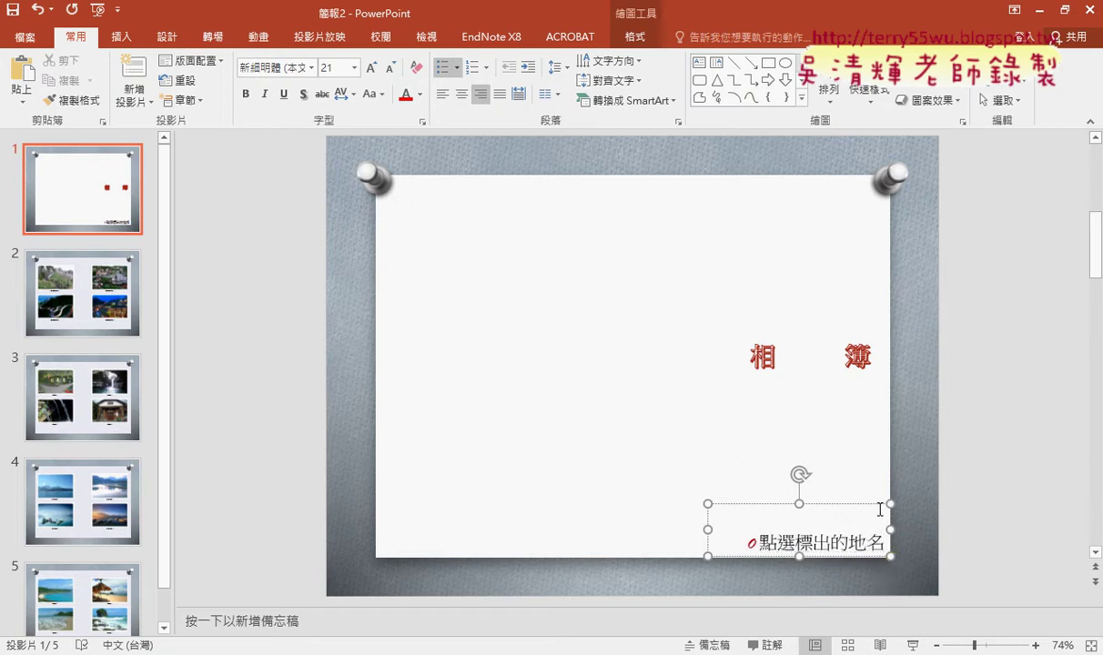
{"action": "left_click_drag", "start_coordinate": [759, 543], "coordinate": [887, 544]}
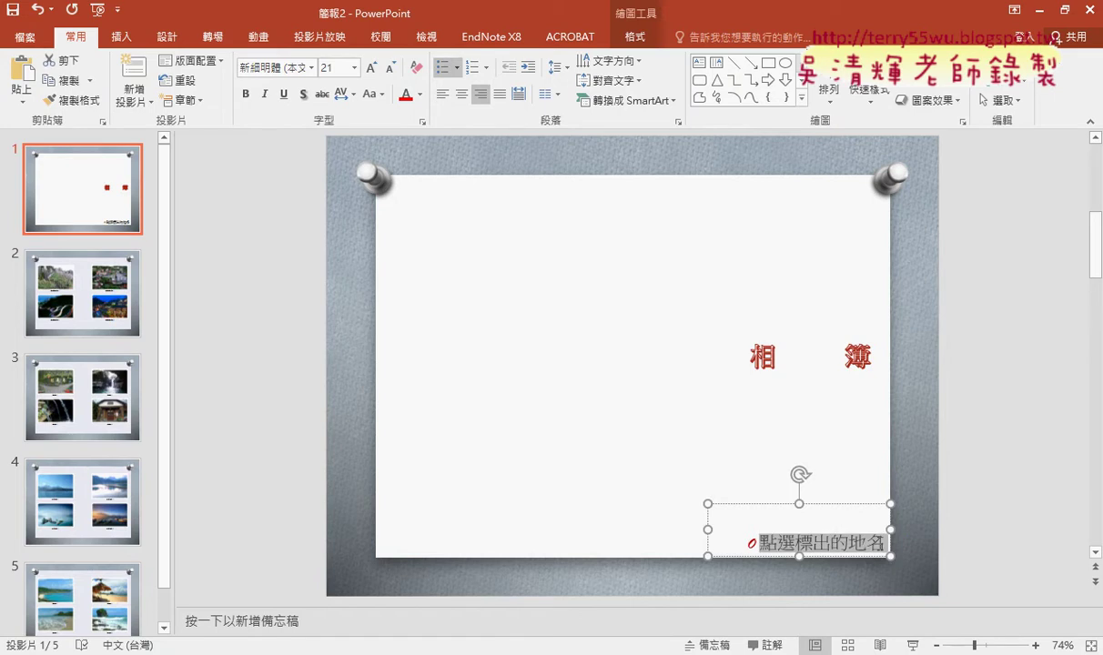
{"action": "key", "text": "alt+Tab"}
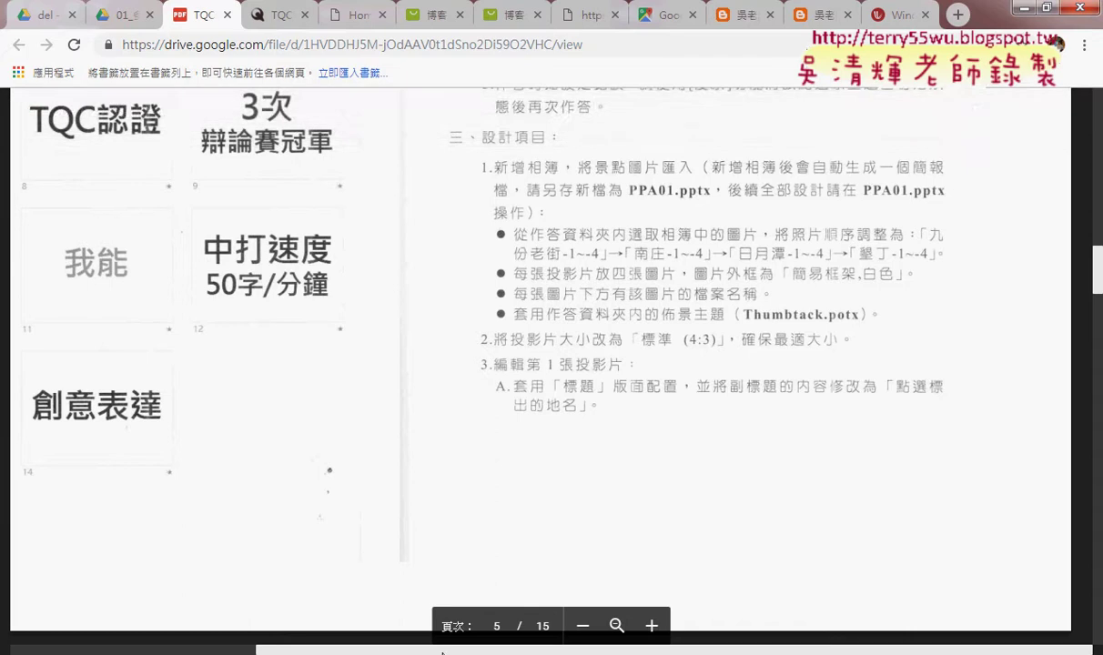
- Scroll the instructions PDF to page 6, item B about Taiwan_map.pptx's pictures
{"action": "scroll", "coordinate": [227, 561], "scroll_direction": "left", "scroll_amount": 5}
{"action": "scroll", "coordinate": [227, 561], "scroll_direction": "down", "scroll_amount": 5}
{"action": "scroll", "coordinate": [271, 472], "scroll_direction": "down", "scroll_amount": 3}
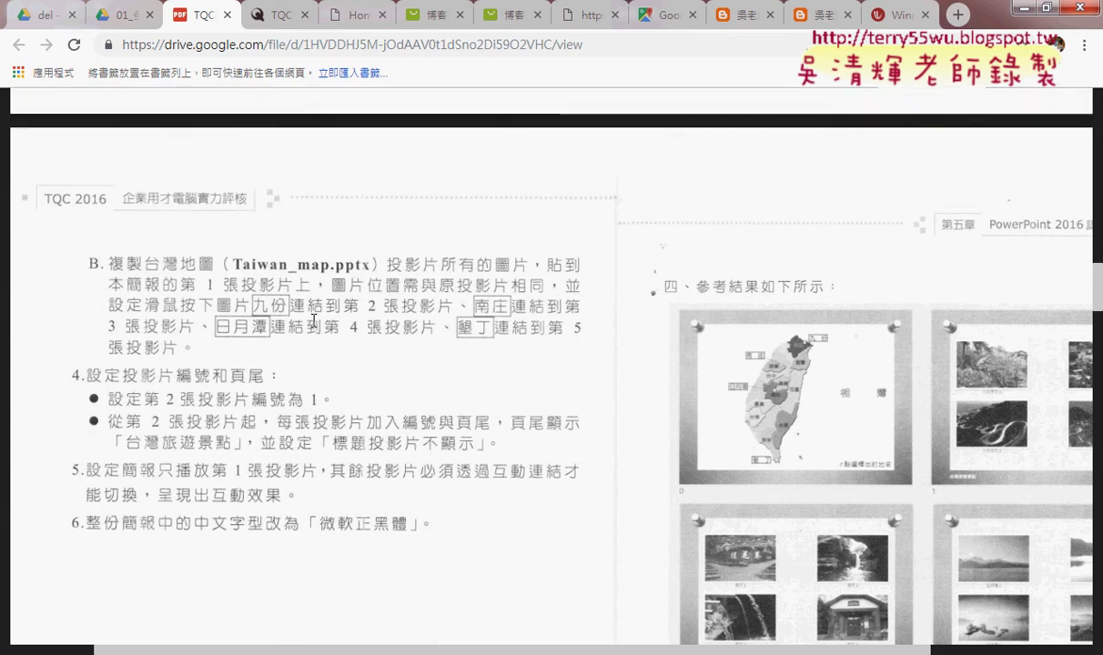
{"action": "key", "text": "alt+Tab"}
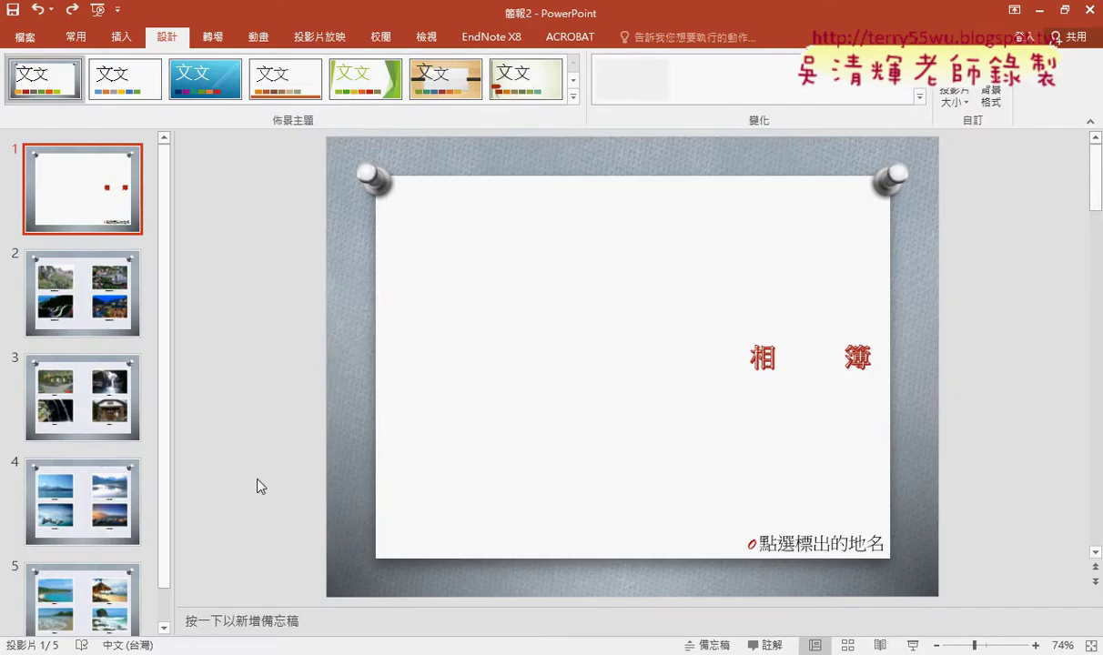
{"action": "key", "text": "alt+Tab"}
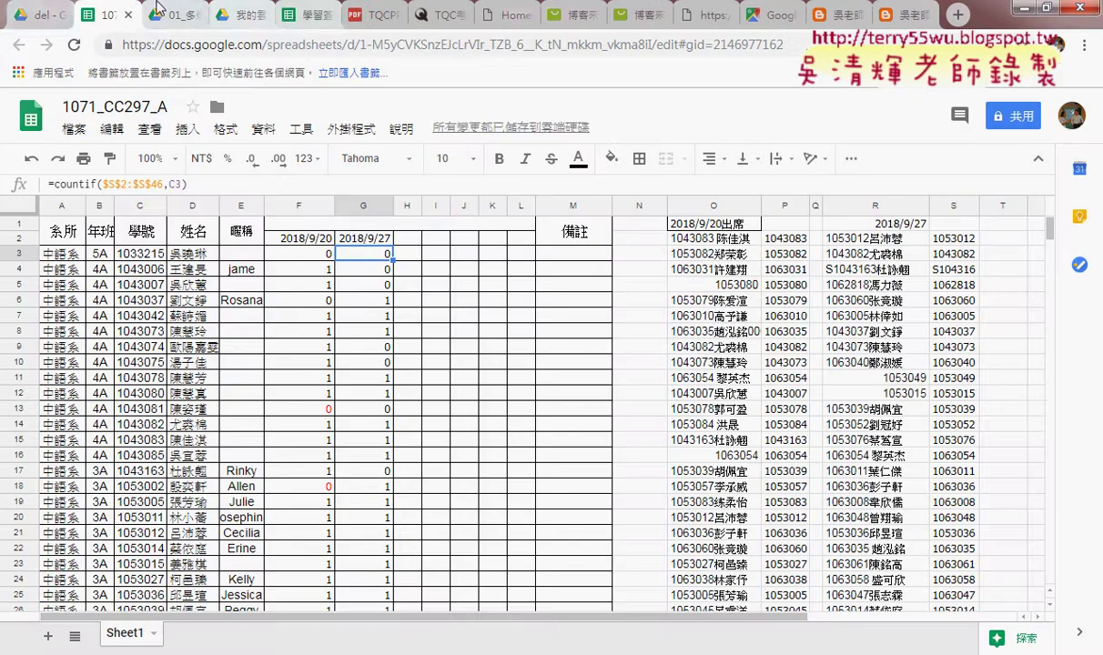
{"action": "left_click", "coordinate": [368, 15]}
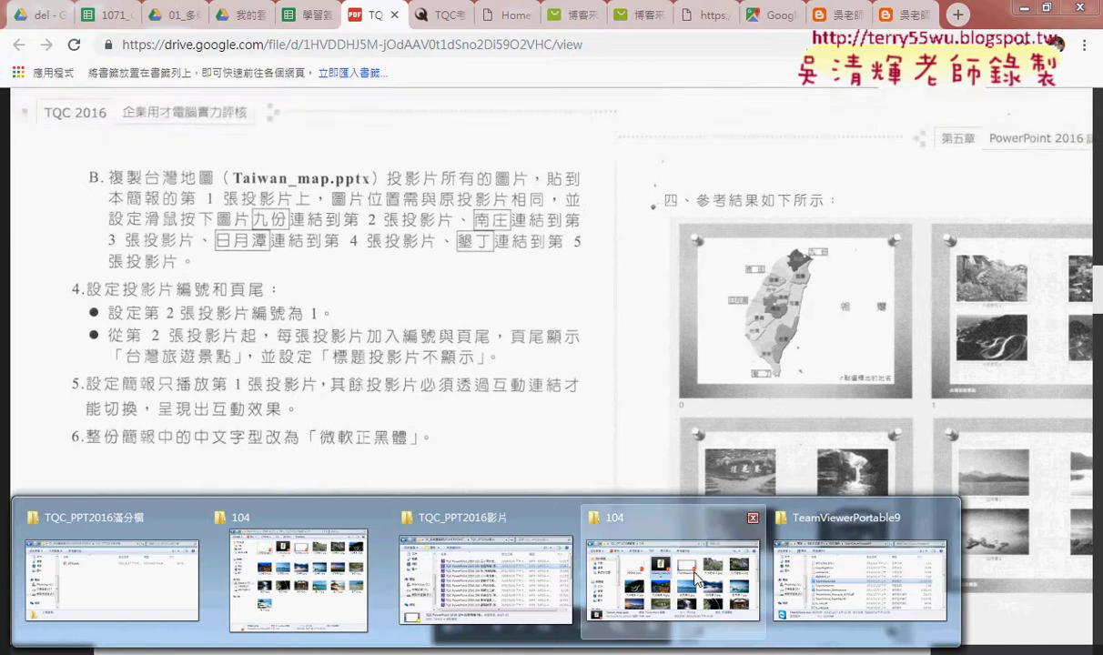
- Open Taiwan_map.pptx from the 104 folder window
{"action": "left_click", "coordinate": [697, 579]}
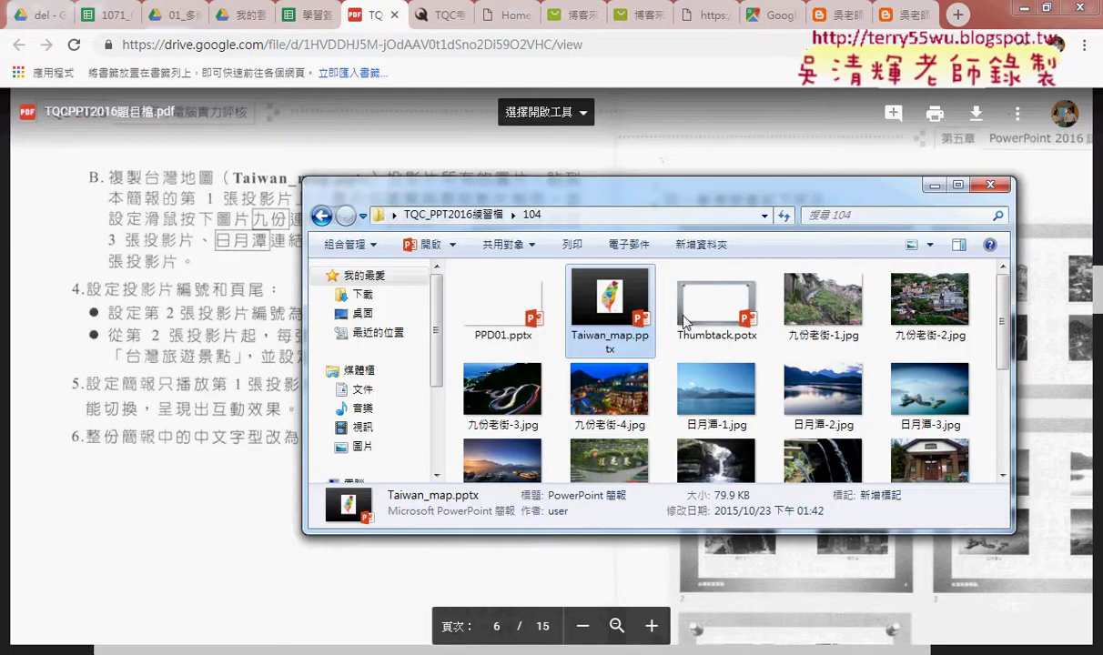
{"action": "left_click_drag", "start_coordinate": [546, 187], "coordinate": [323, 217]}
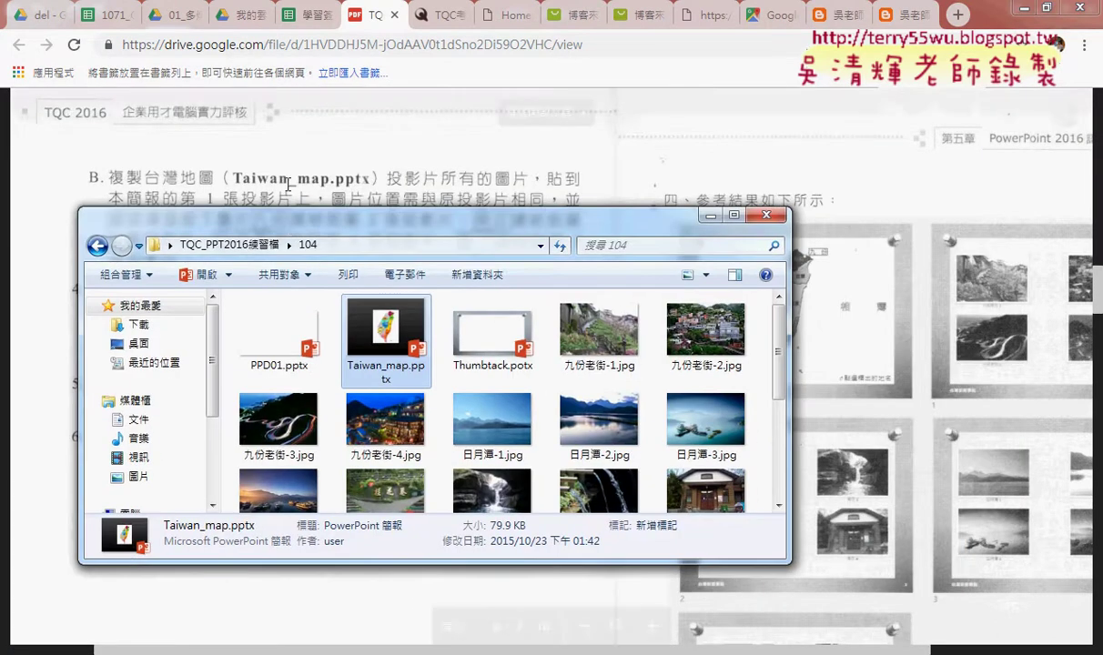
{"action": "double_click", "coordinate": [374, 323]}
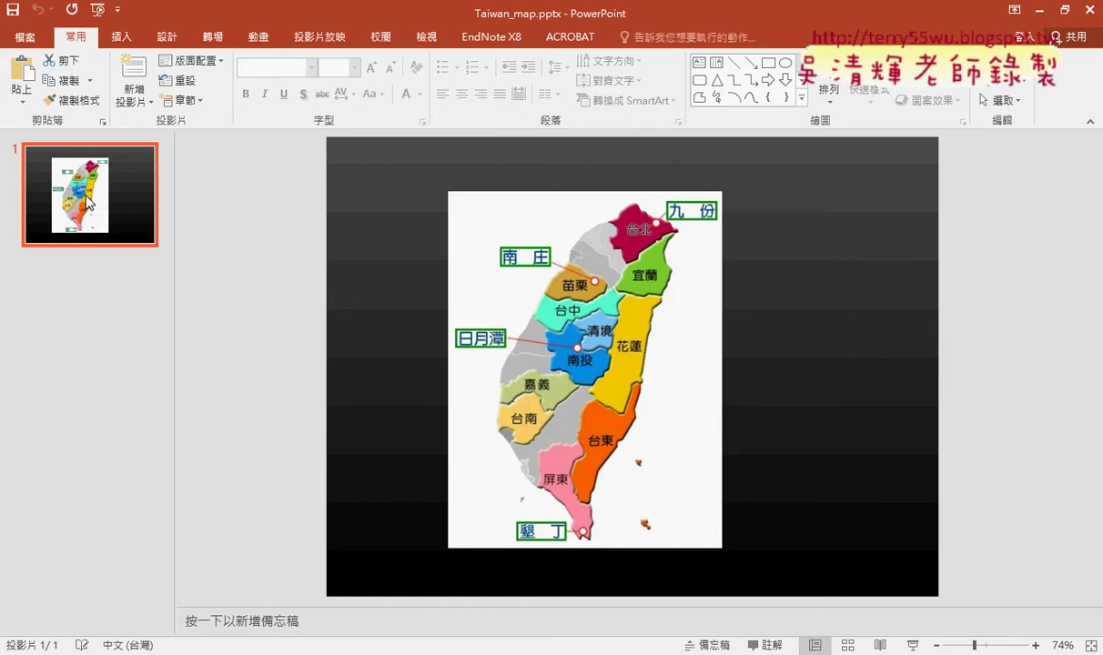
- In 簡報2, place the insertion point after slide 1, trying then undoing a paste
{"action": "left_click", "coordinate": [1039, 10]}
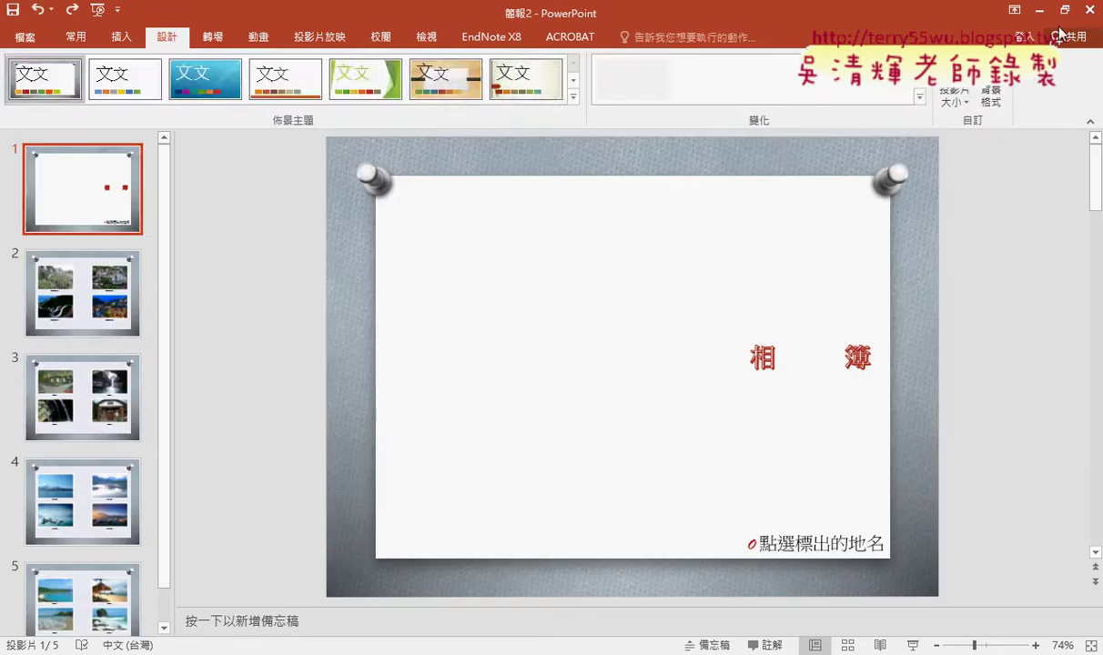
{"action": "left_click", "coordinate": [96, 242]}
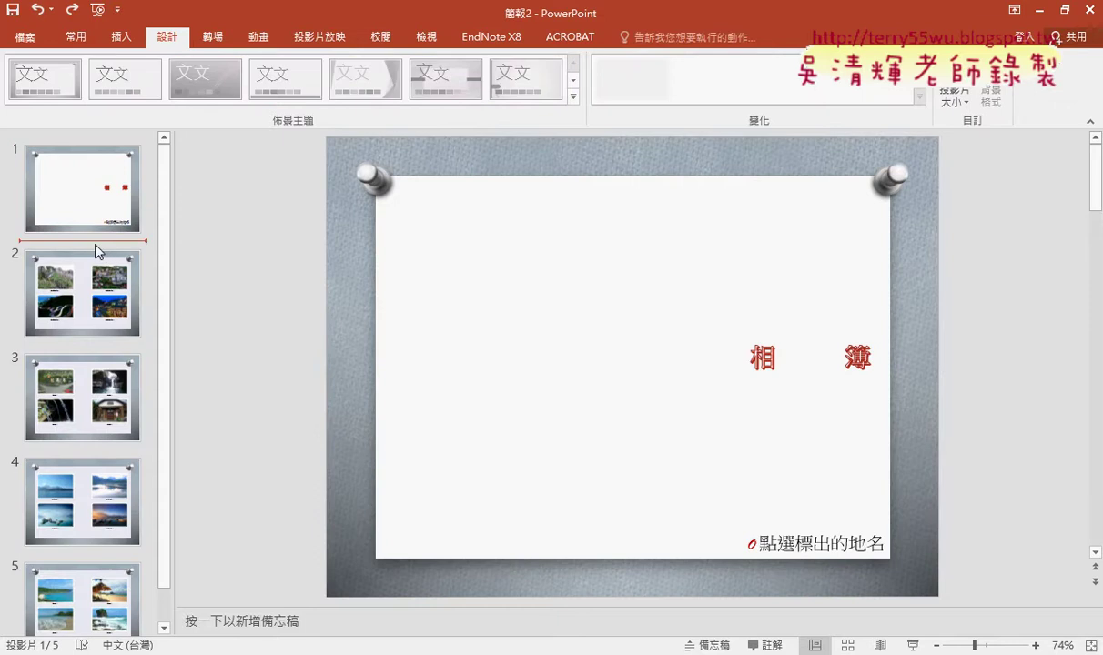
{"action": "key", "text": "ctrl+v"}
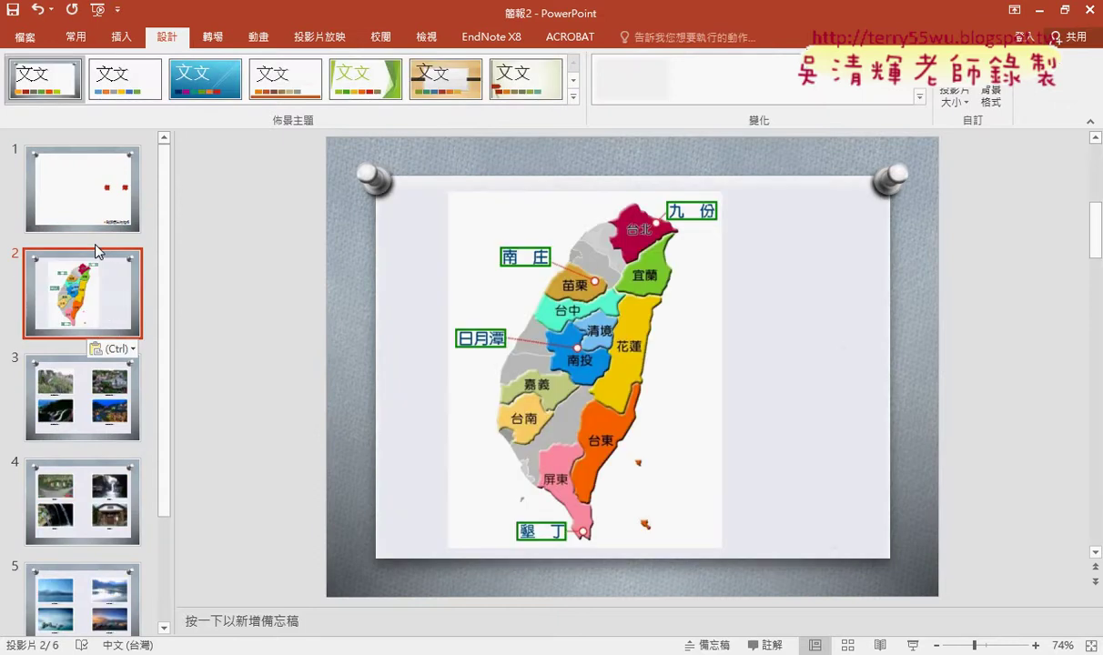
{"action": "key", "text": "ctrl+z"}
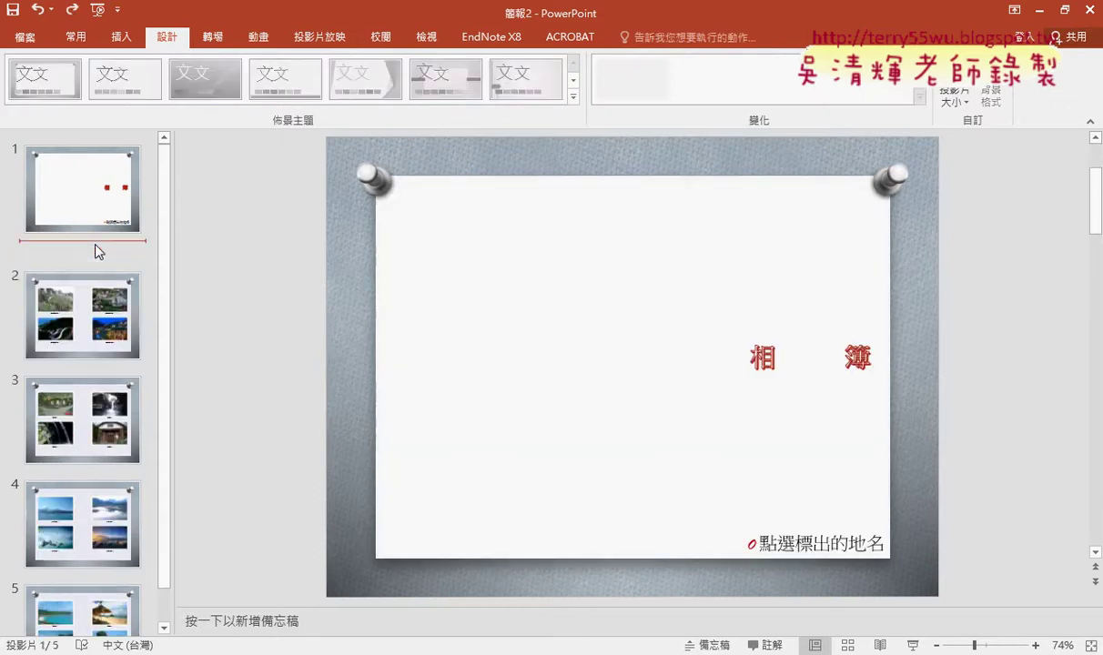
{"action": "left_click", "coordinate": [119, 36]}
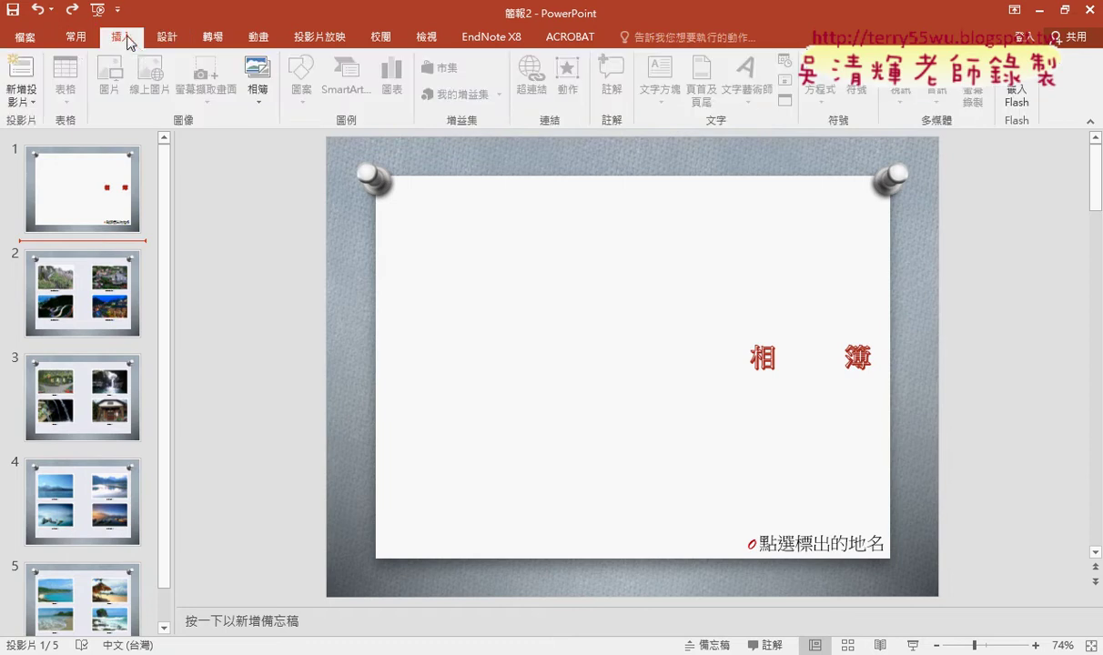
{"action": "left_click", "coordinate": [77, 36]}
- Reuse the slide from Taiwan_map.pptx, inserting the labelled map as slide 2
{"action": "left_click", "coordinate": [141, 110]}
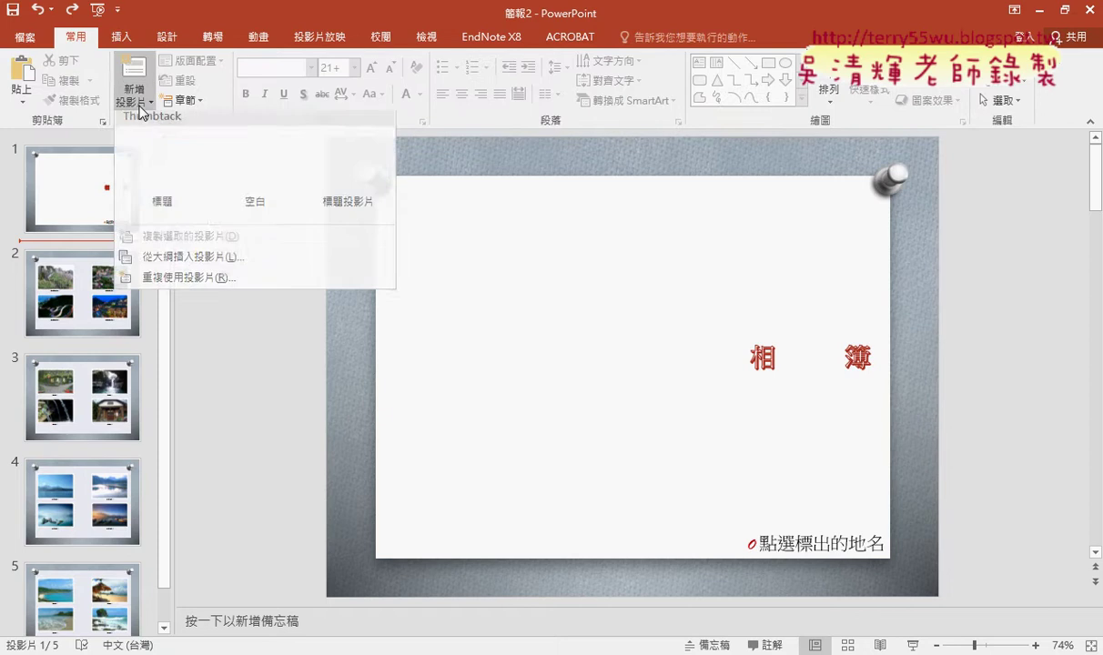
{"action": "left_click", "coordinate": [204, 283]}
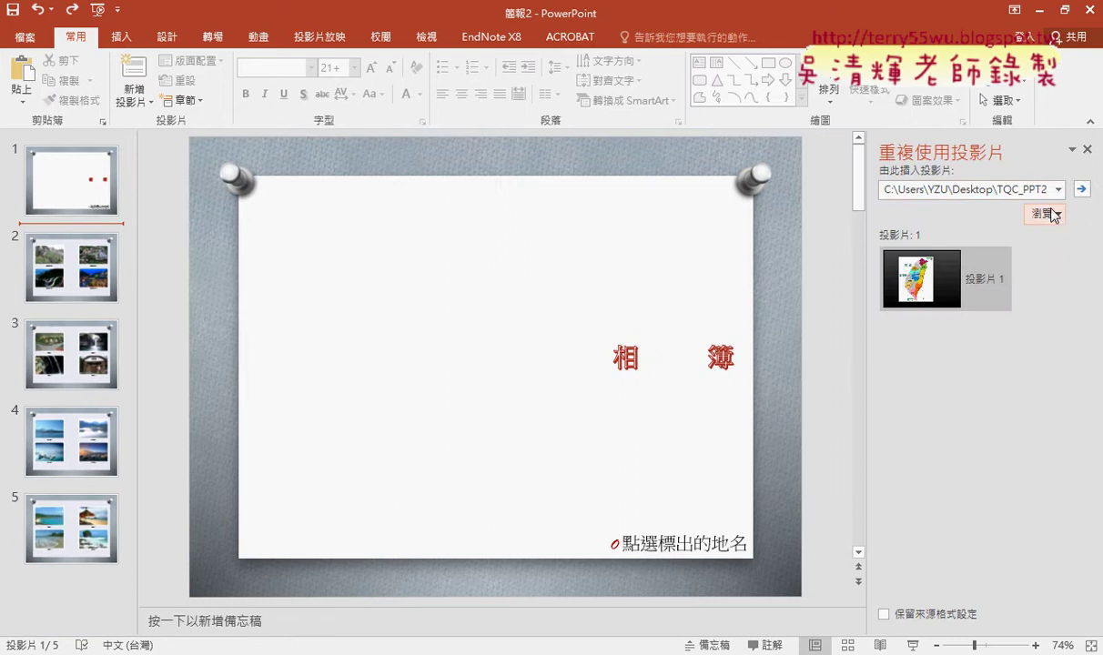
{"action": "left_click", "coordinate": [1053, 214]}
{"action": "left_click", "coordinate": [1040, 257]}
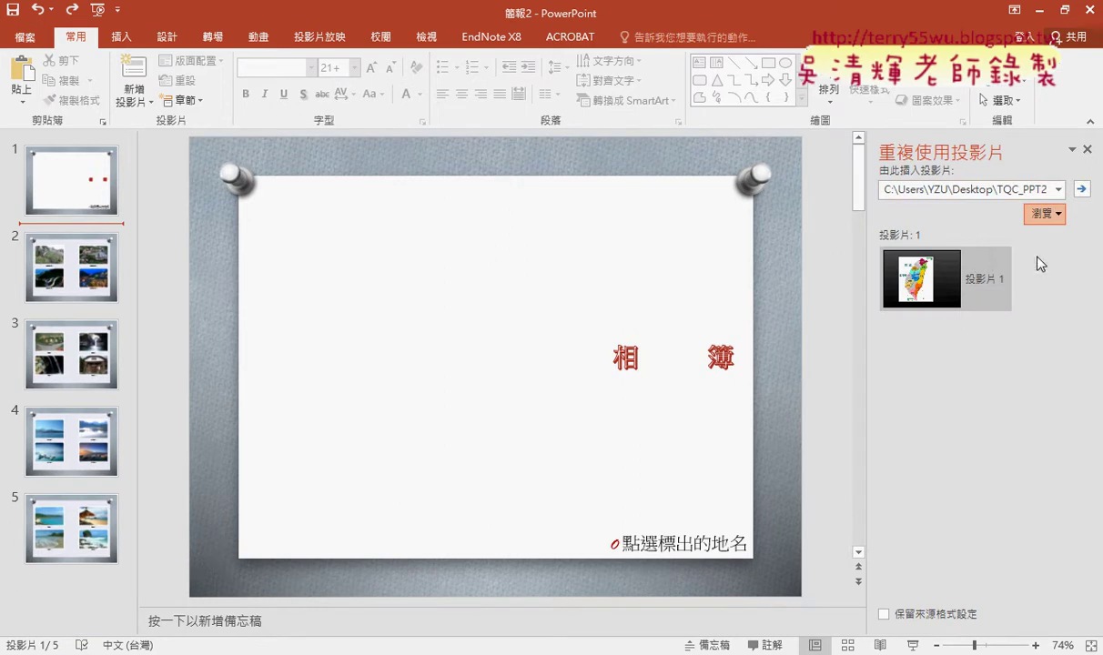
{"action": "double_click", "coordinate": [198, 142]}
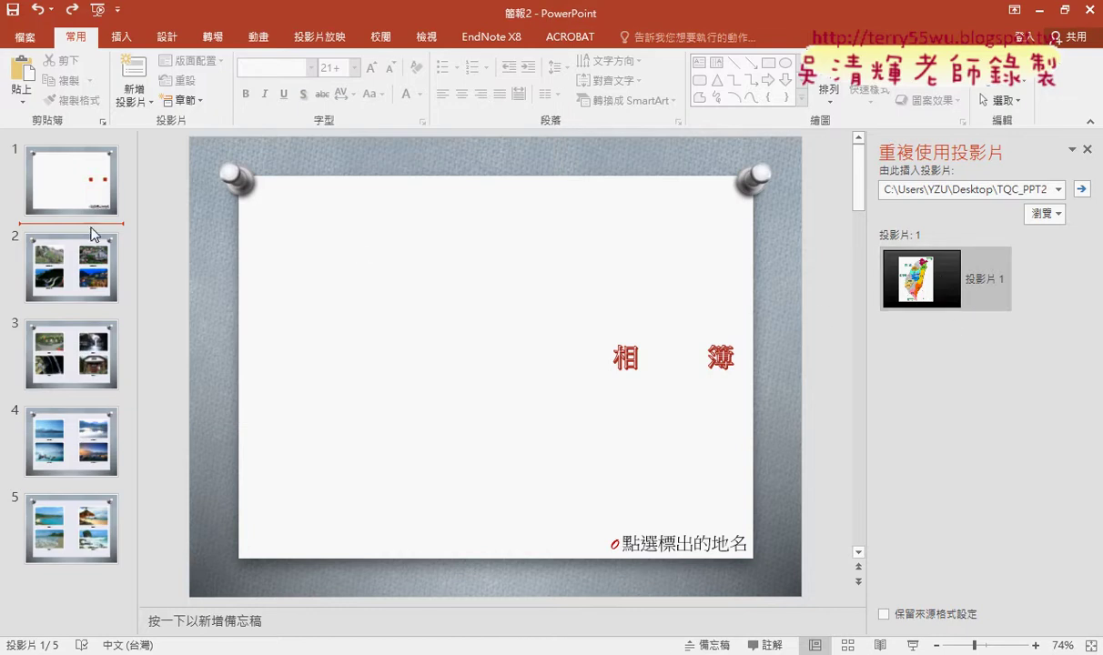
{"action": "left_click", "coordinate": [937, 283]}
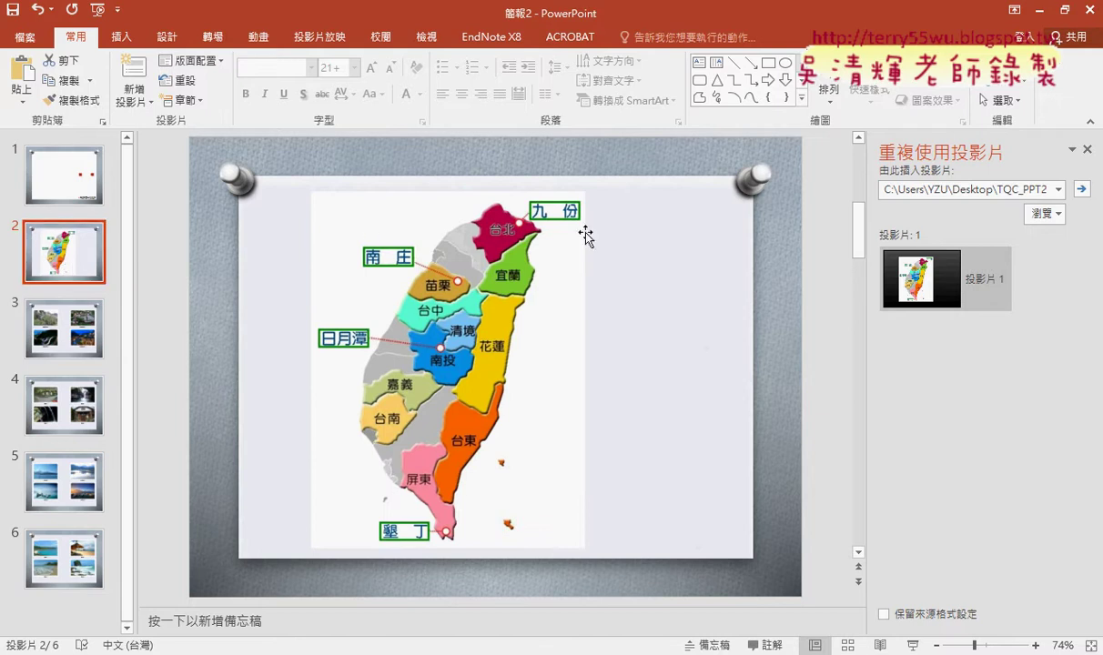
- On slide 2, click the map picture and its 九份, 南庄, 日月潭, 墾丁 labels
{"action": "left_click", "coordinate": [46, 168]}
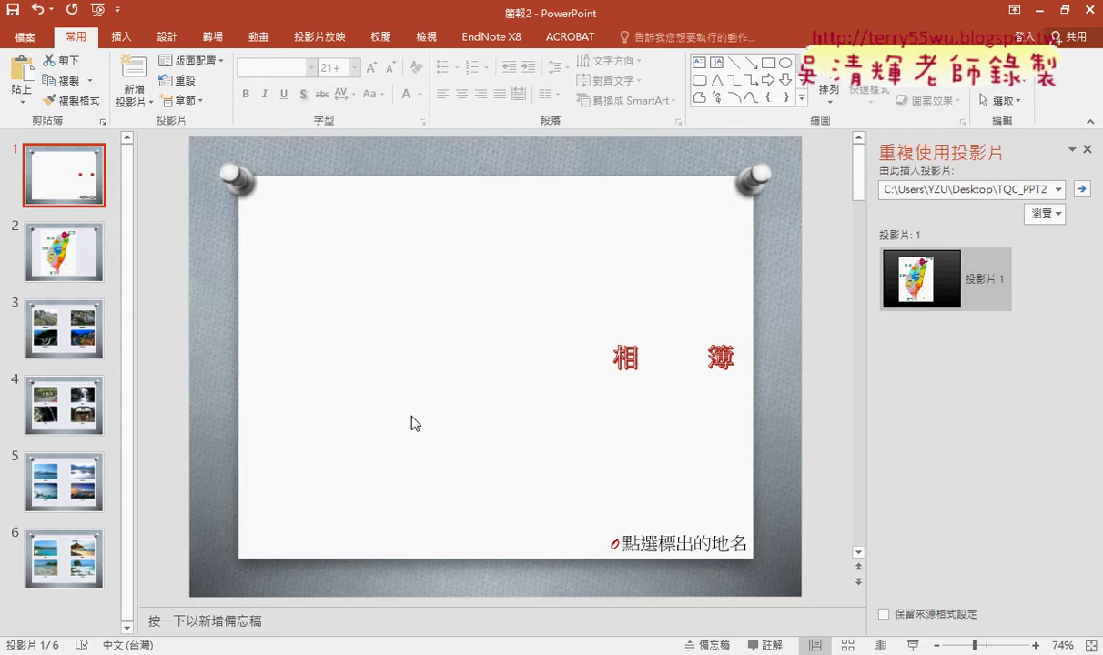
{"action": "scroll", "coordinate": [401, 383], "scroll_direction": "down", "scroll_amount": 1}
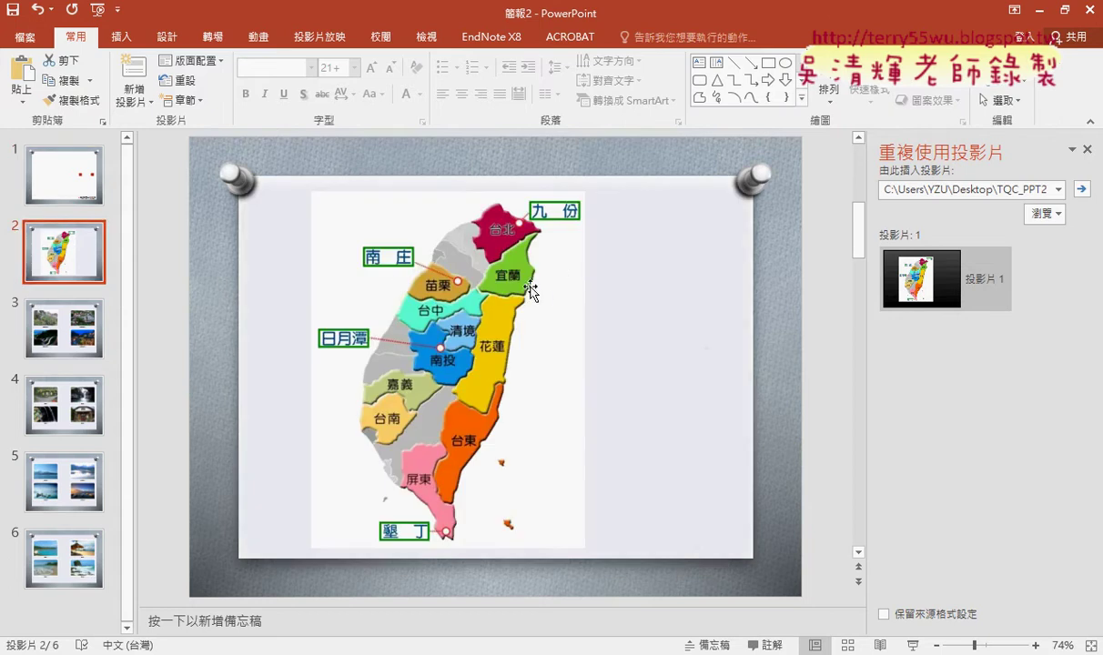
{"action": "left_click", "coordinate": [501, 273]}
{"action": "left_click", "coordinate": [533, 209]}
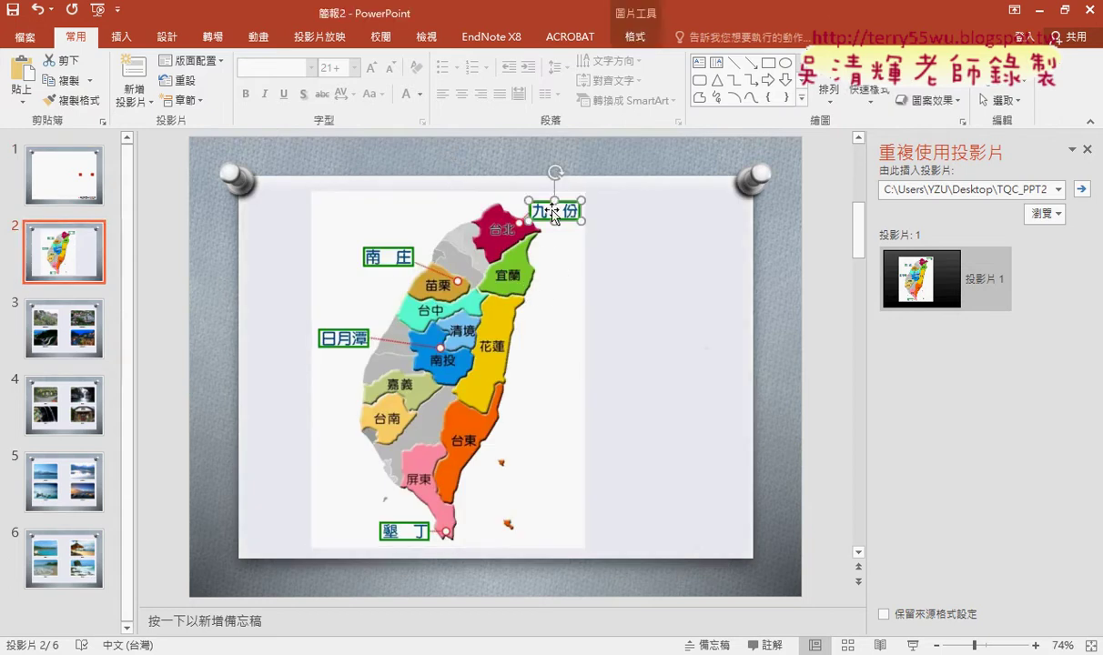
{"action": "left_click", "coordinate": [366, 255]}
{"action": "left_click", "coordinate": [349, 342]}
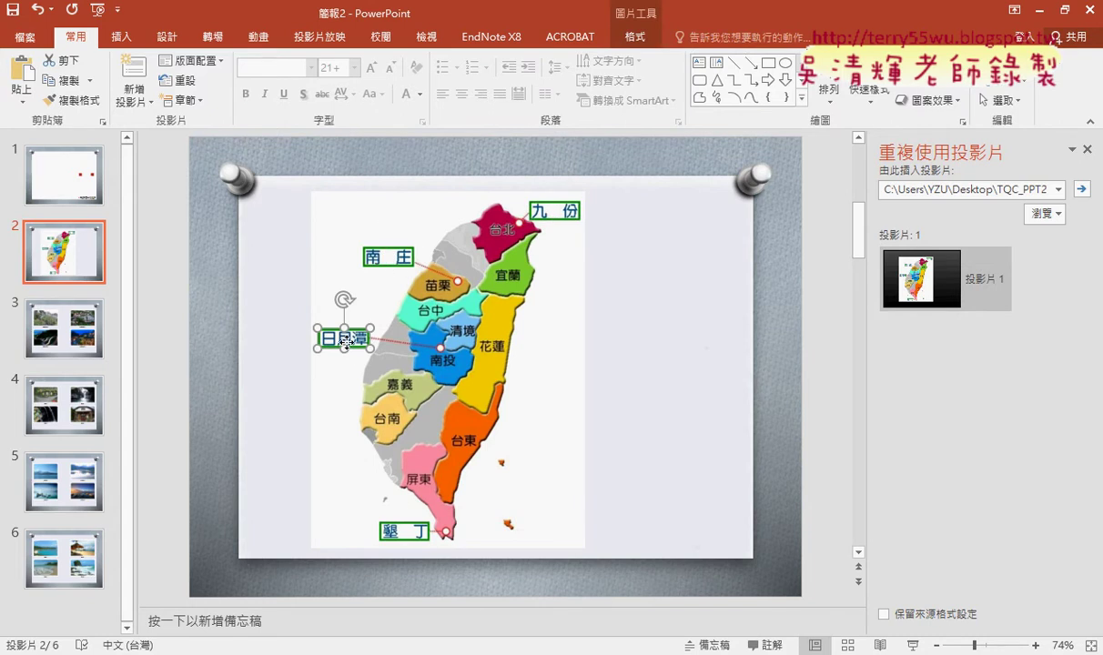
{"action": "left_click", "coordinate": [389, 525]}
{"action": "left_click", "coordinate": [549, 403]}
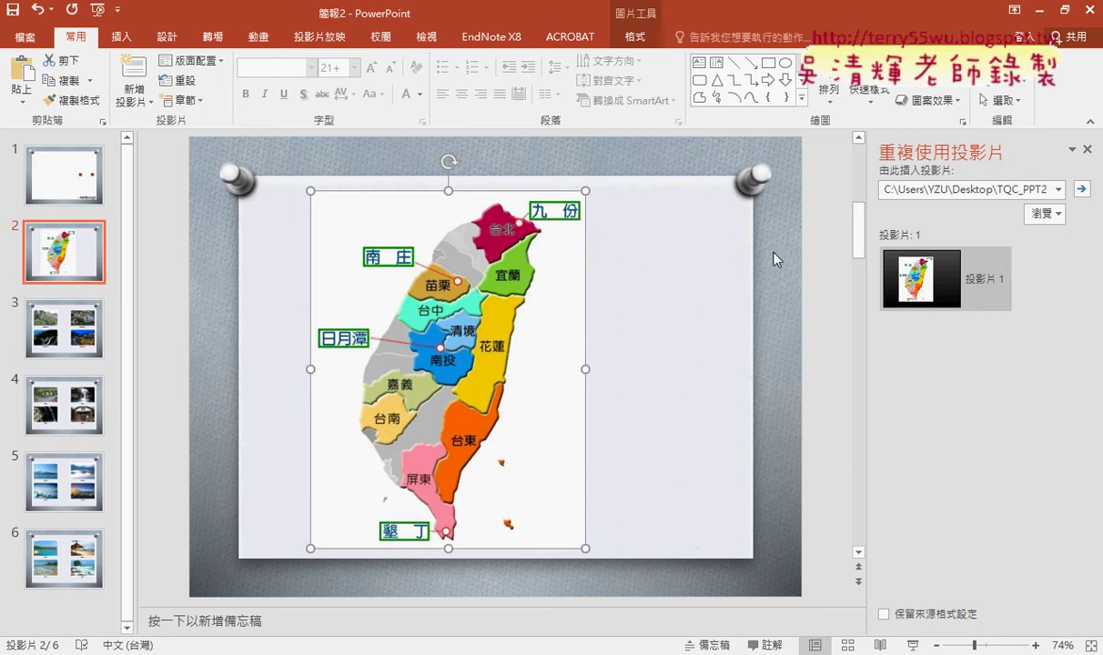
- Select all objects on the map slide and copy them
{"action": "left_click", "coordinate": [1003, 101]}
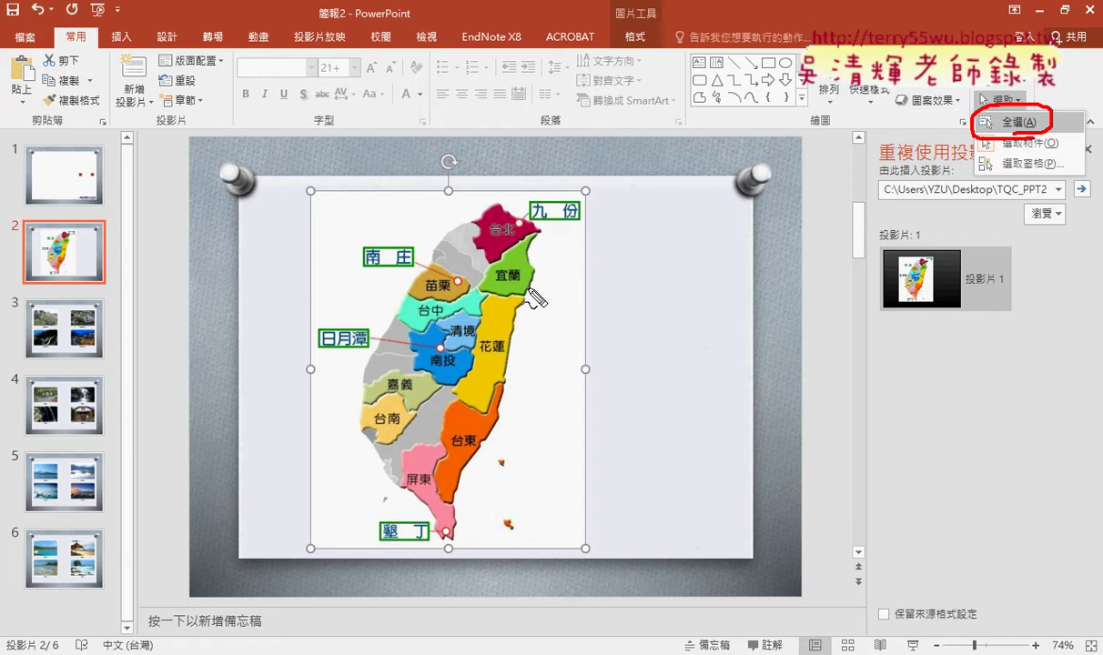
{"action": "key", "text": "Escape"}
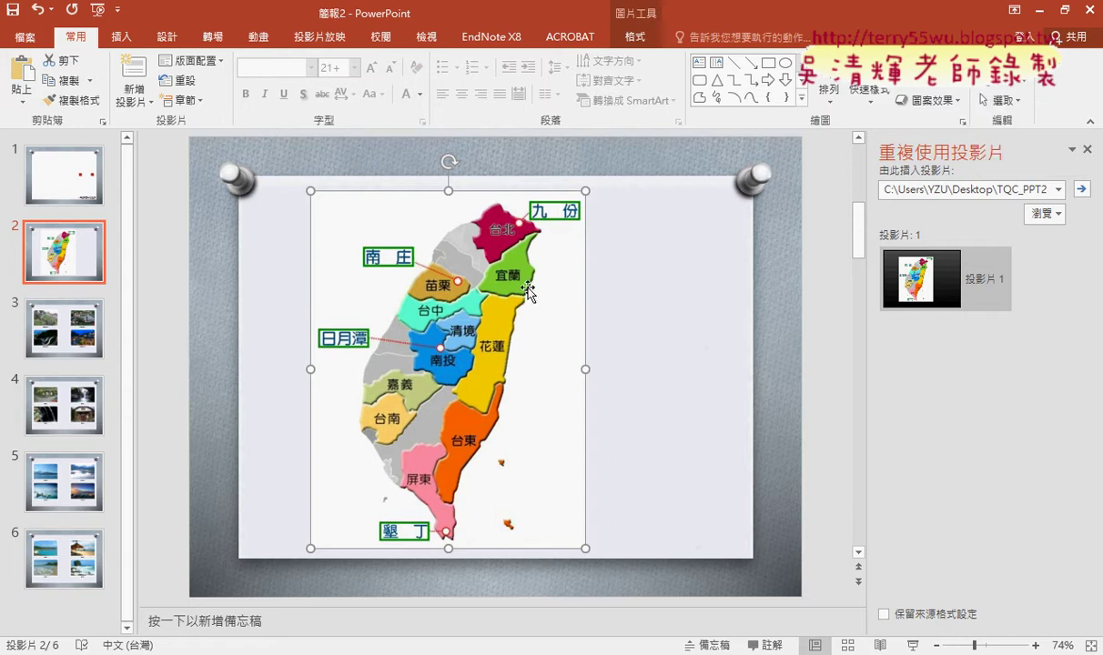
{"action": "left_click", "coordinate": [1001, 100]}
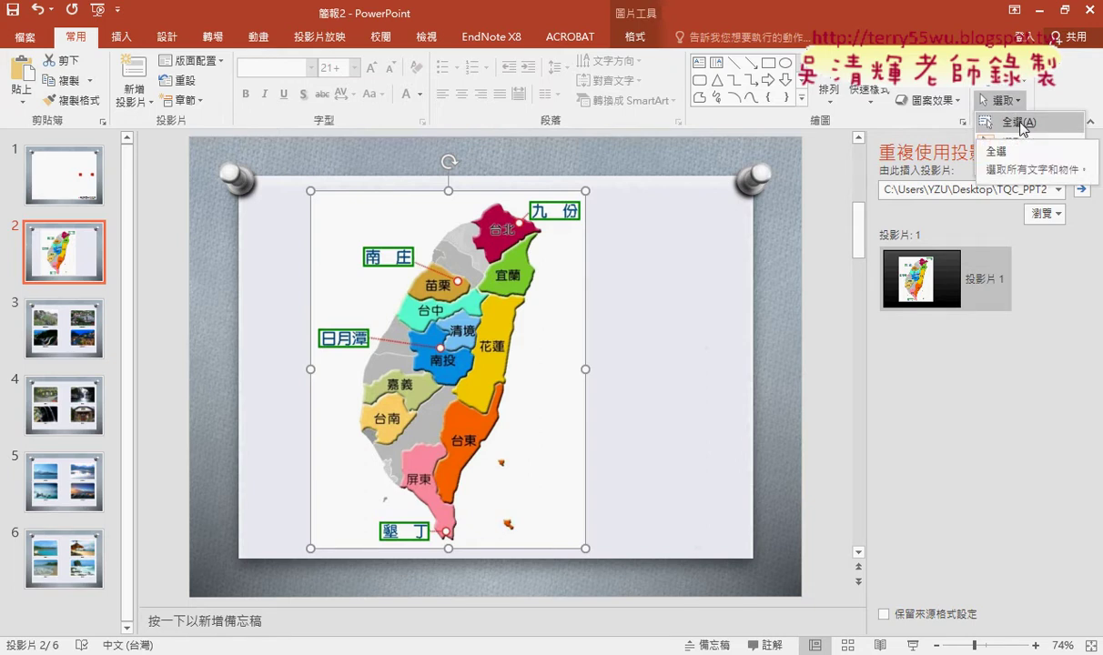
{"action": "left_click", "coordinate": [1017, 122]}
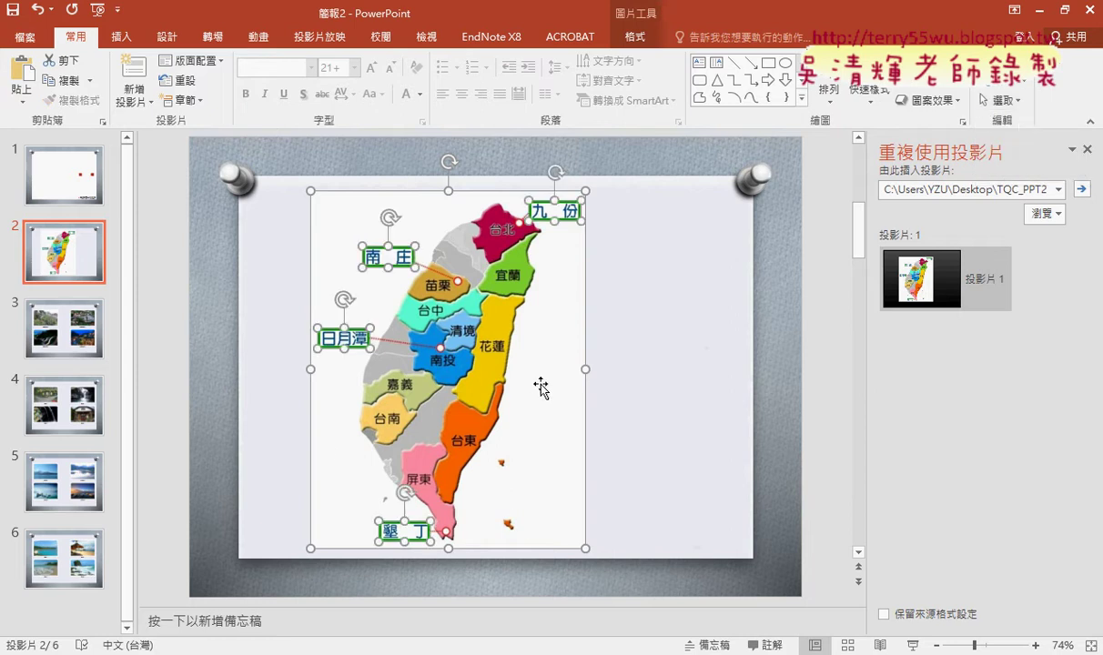
{"action": "right_click", "coordinate": [518, 316]}
{"action": "left_click", "coordinate": [555, 355]}
- Paste the copied map and its labels onto the 相簿 title slide
{"action": "left_click", "coordinate": [50, 171]}
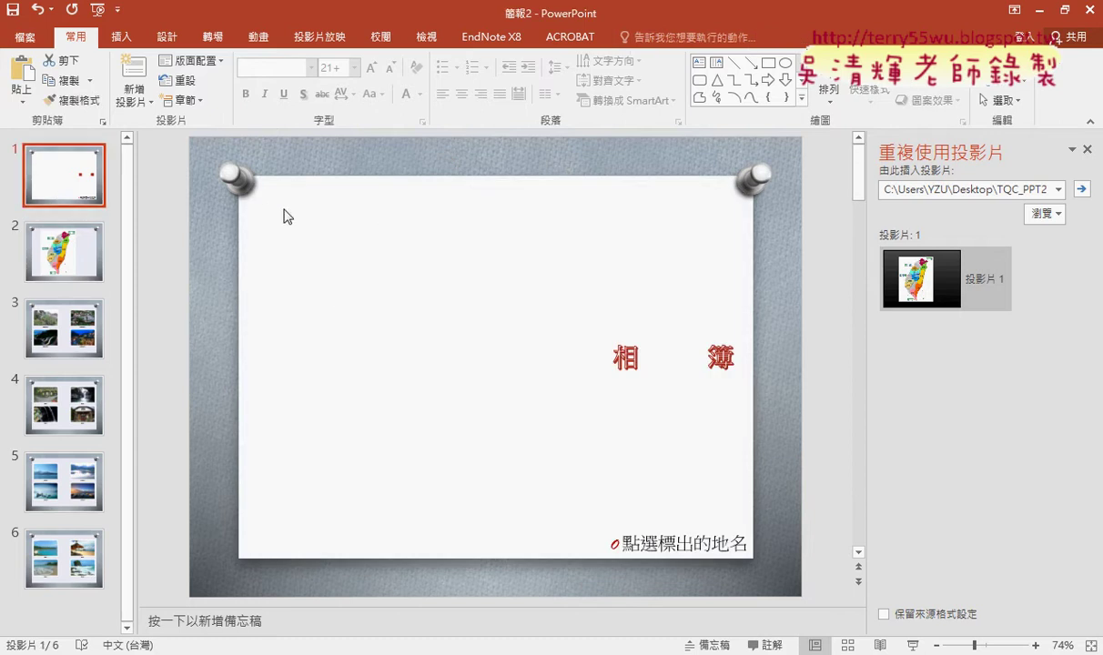
{"action": "right_click", "coordinate": [285, 215]}
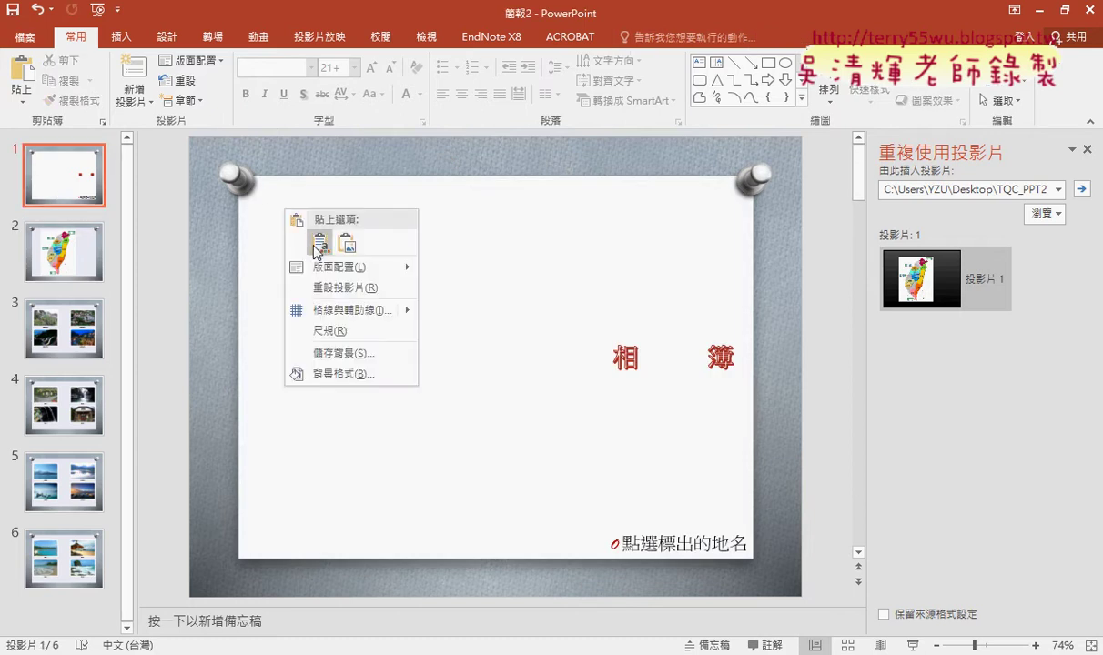
{"action": "left_click", "coordinate": [319, 248]}
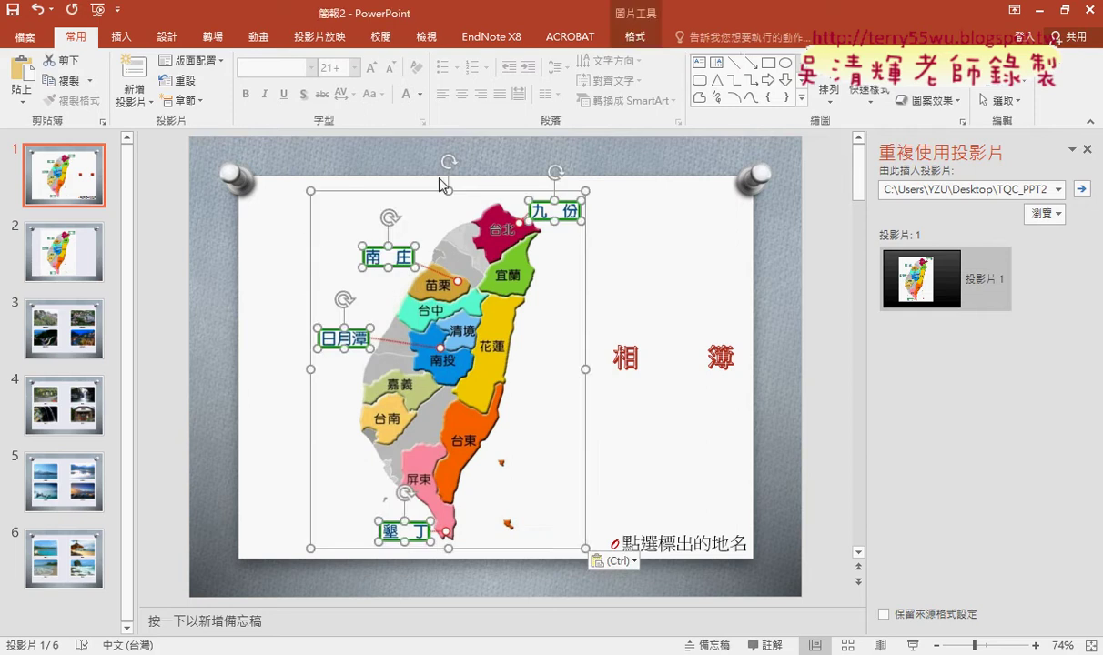
- Delete the separate map slide, then select the 九份 label on slide 1
{"action": "left_click", "coordinate": [71, 262]}
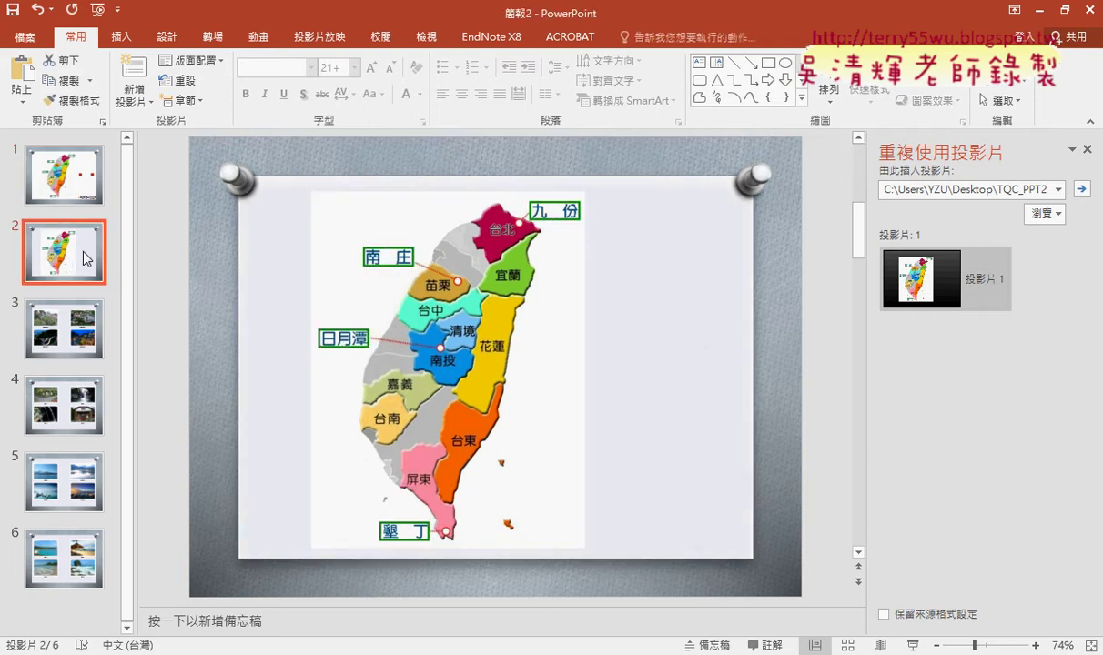
{"action": "key", "text": "Delete"}
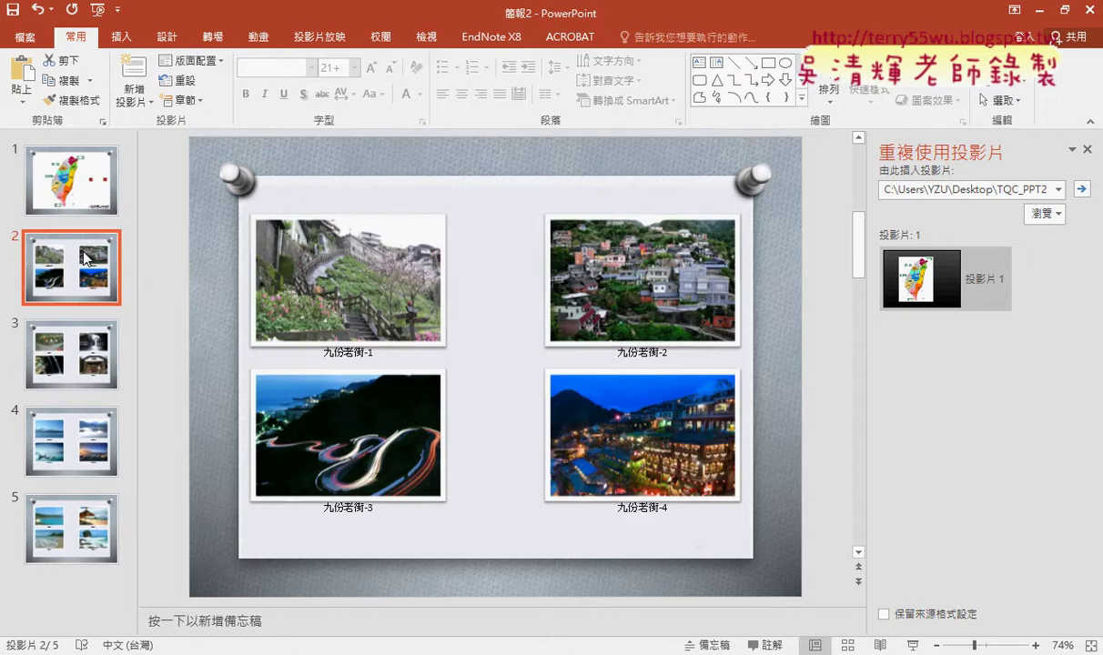
{"action": "left_click", "coordinate": [79, 202]}
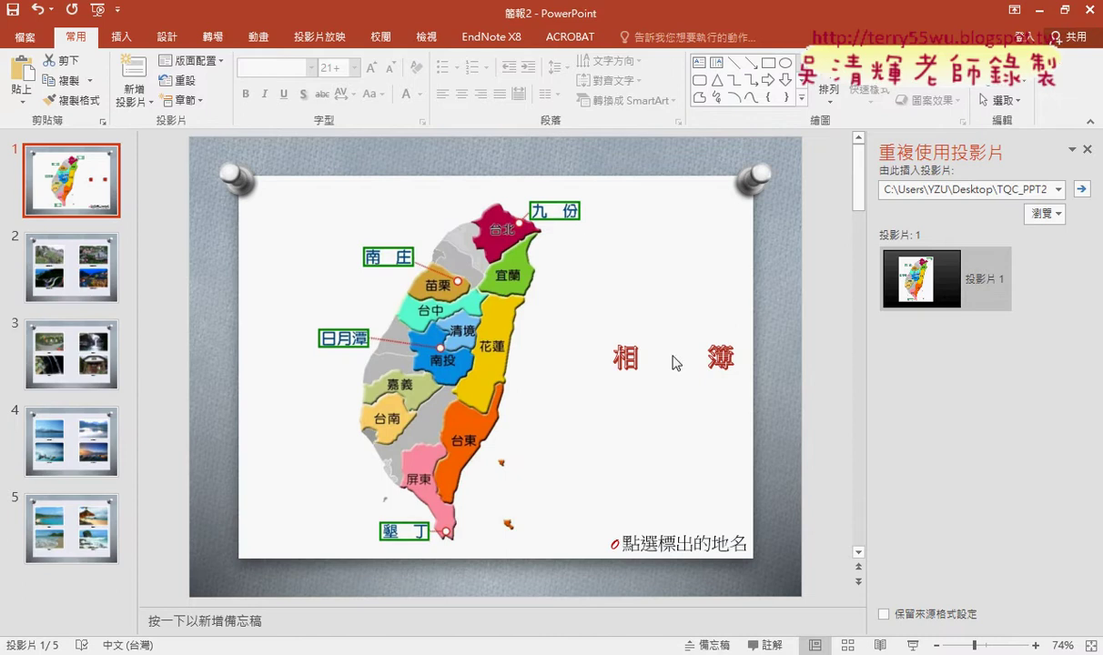
{"action": "left_click", "coordinate": [532, 208]}
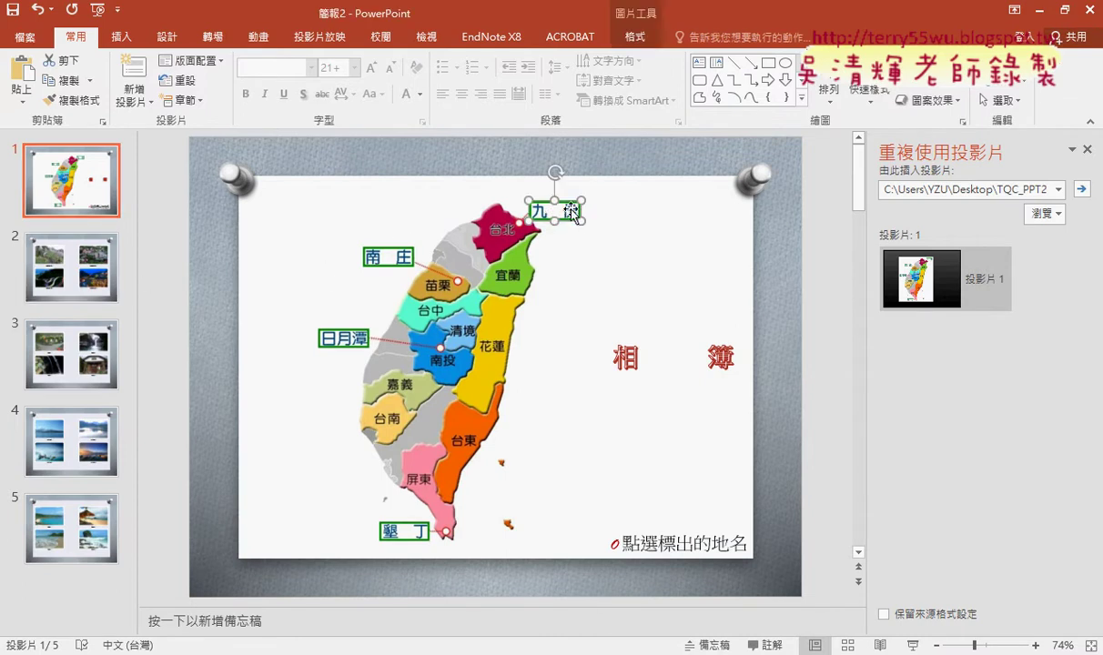
- Select the 九份 label on the slide 1 Taiwan map and open its context menu
{"action": "left_click", "coordinate": [76, 293]}
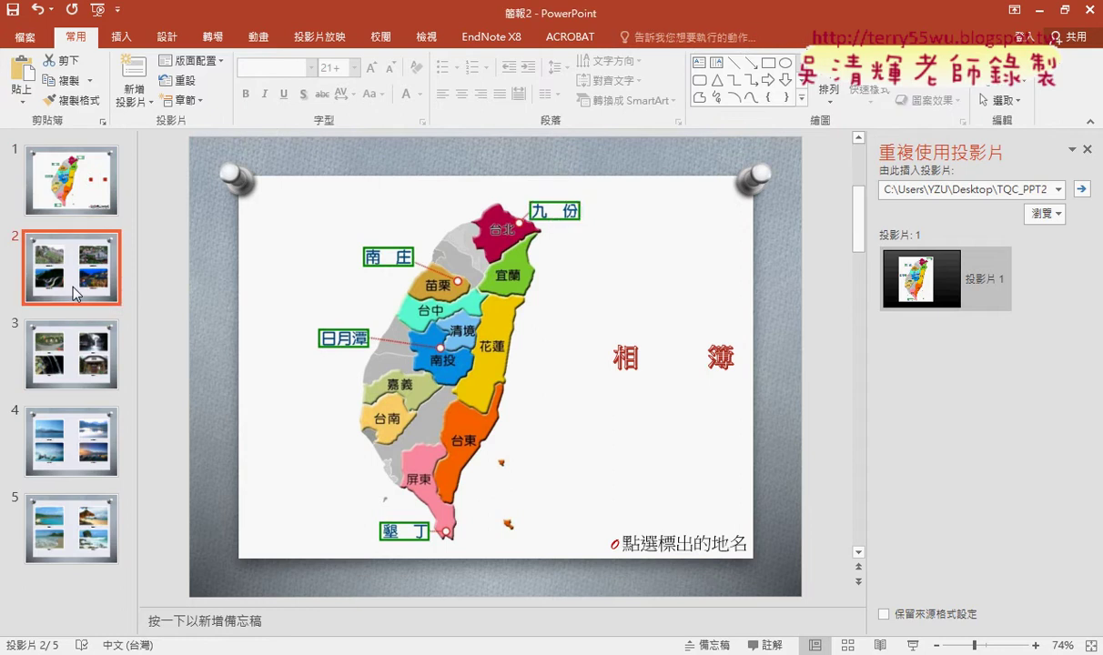
{"action": "left_click", "coordinate": [73, 182]}
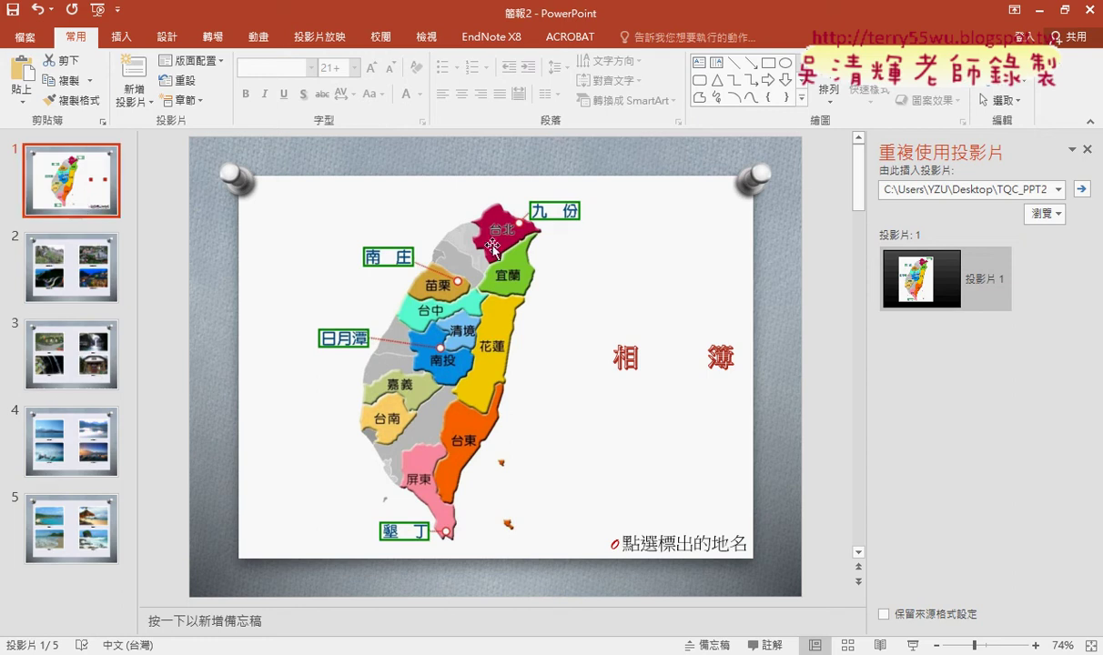
{"action": "left_click", "coordinate": [564, 219]}
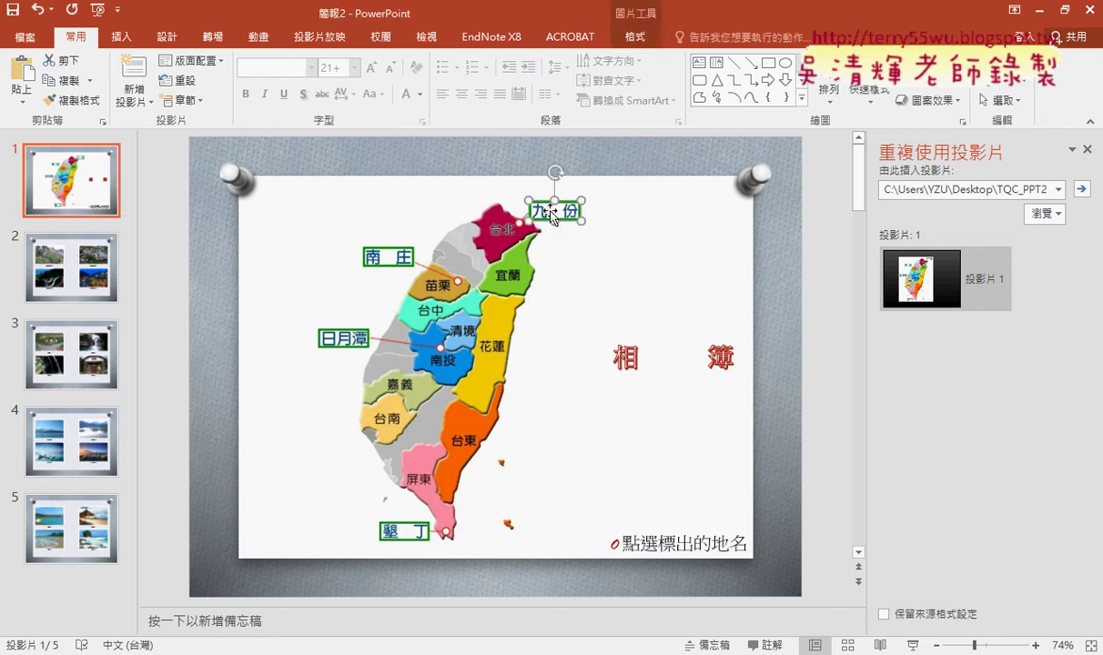
{"action": "right_click", "coordinate": [551, 216]}
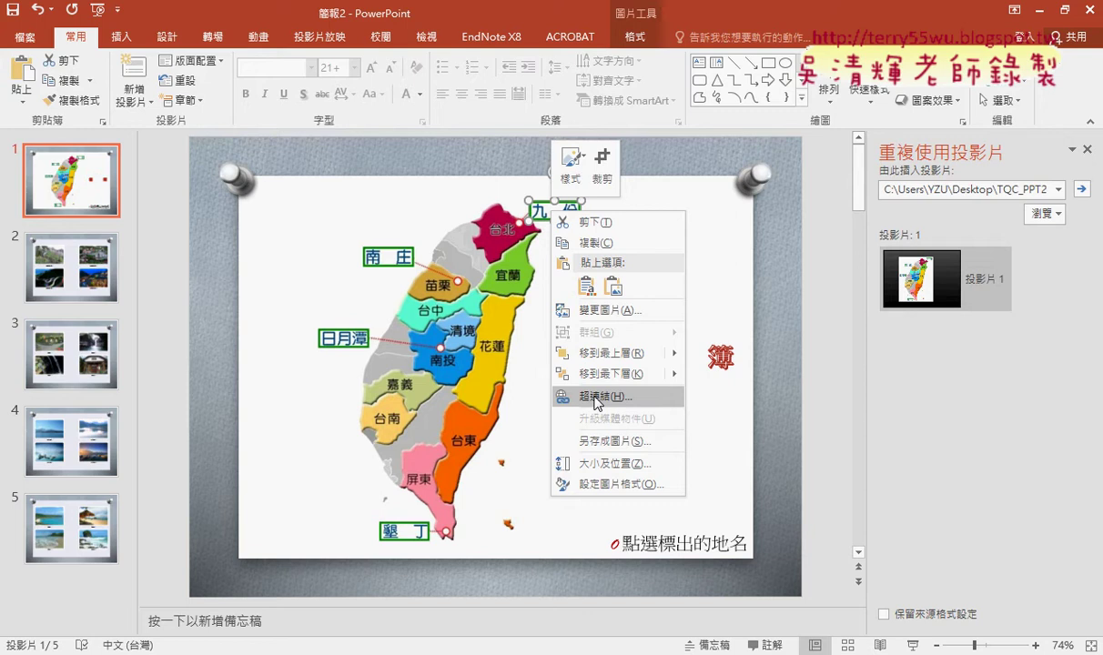
- Hyperlink the 九份 label to slide 2 as a place in this document
{"action": "left_click", "coordinate": [597, 398]}
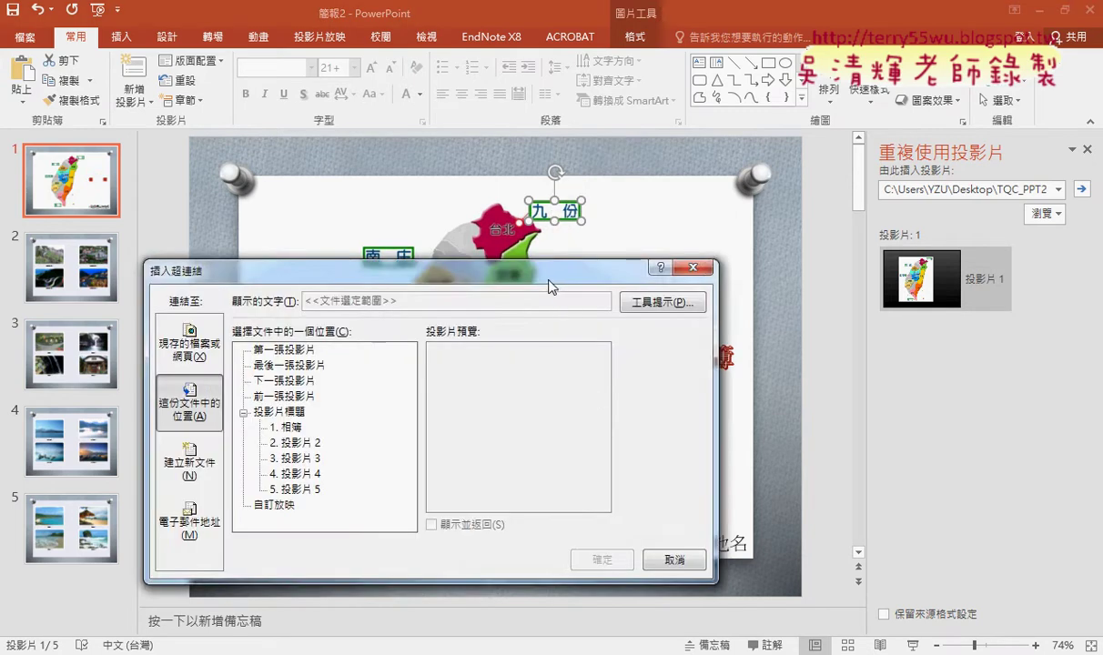
{"action": "left_click_drag", "start_coordinate": [549, 287], "coordinate": [740, 203]}
{"action": "left_click", "coordinate": [381, 264]}
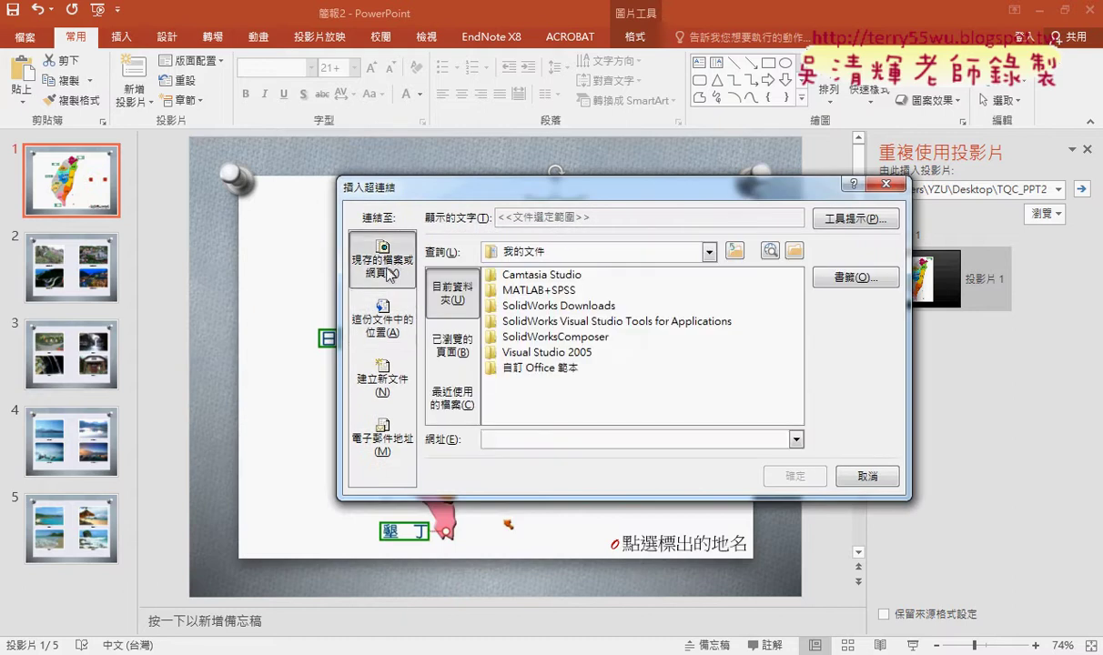
{"action": "left_click", "coordinate": [387, 333]}
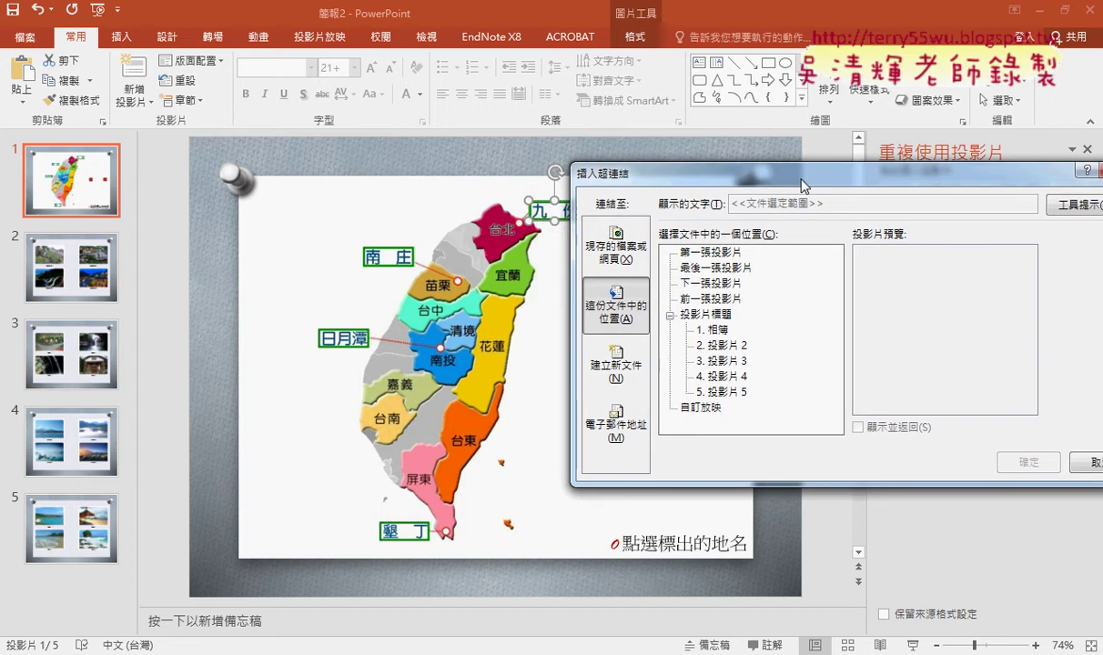
{"action": "left_click_drag", "start_coordinate": [769, 189], "coordinate": [821, 185]}
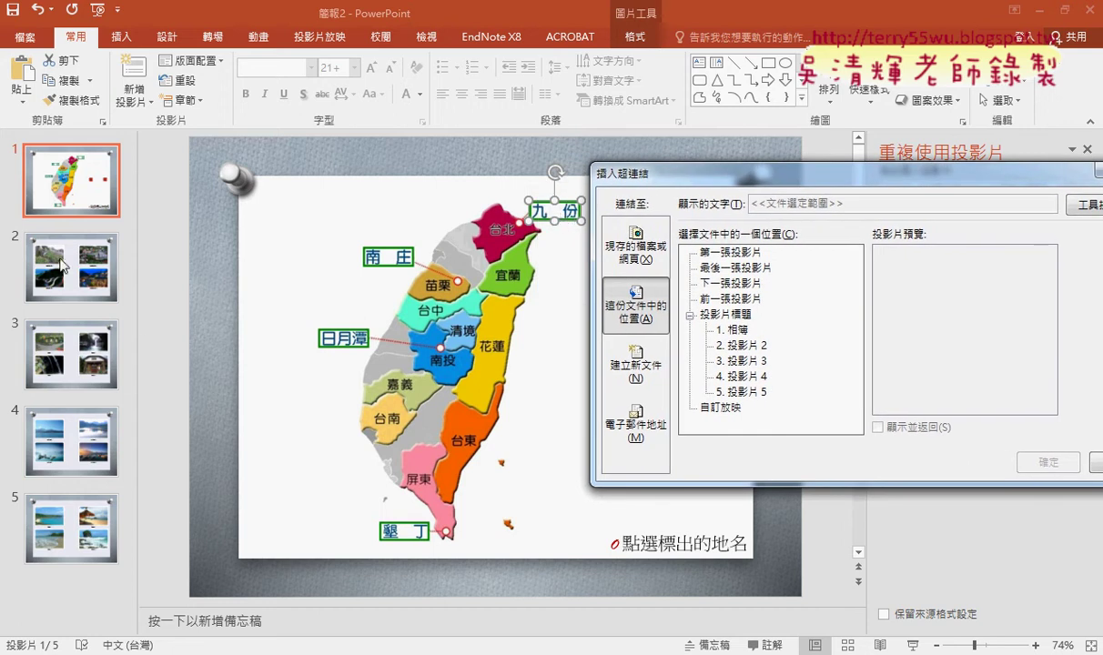
{"action": "left_click", "coordinate": [753, 350]}
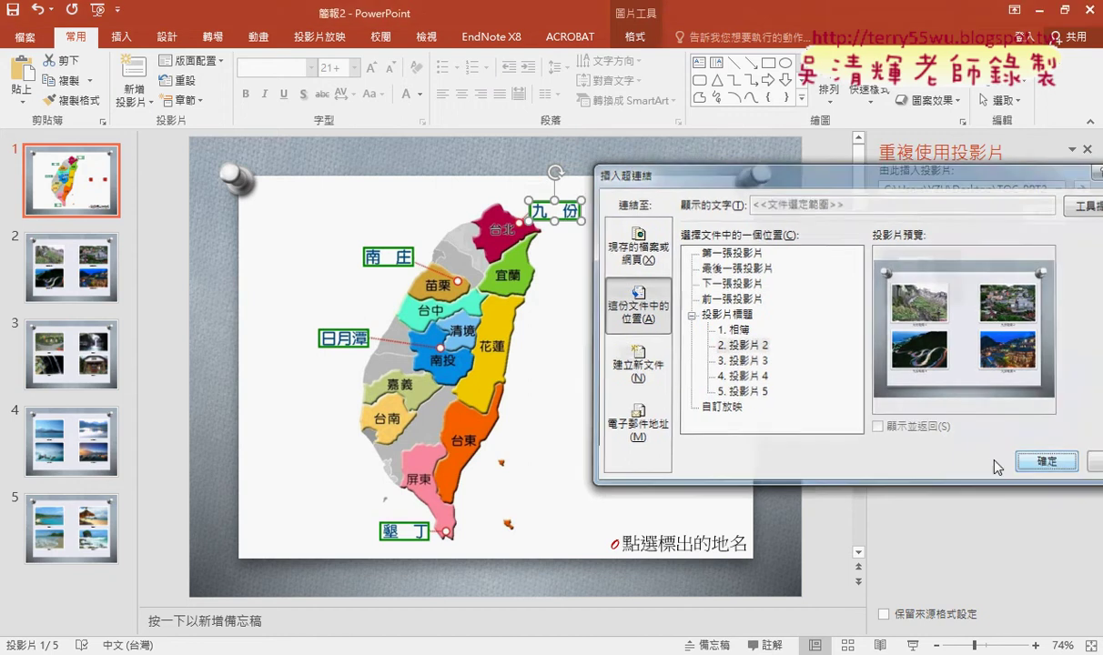
{"action": "left_click", "coordinate": [1018, 465]}
- Hyperlink the 南庄 label to slide 3
{"action": "right_click", "coordinate": [398, 259]}
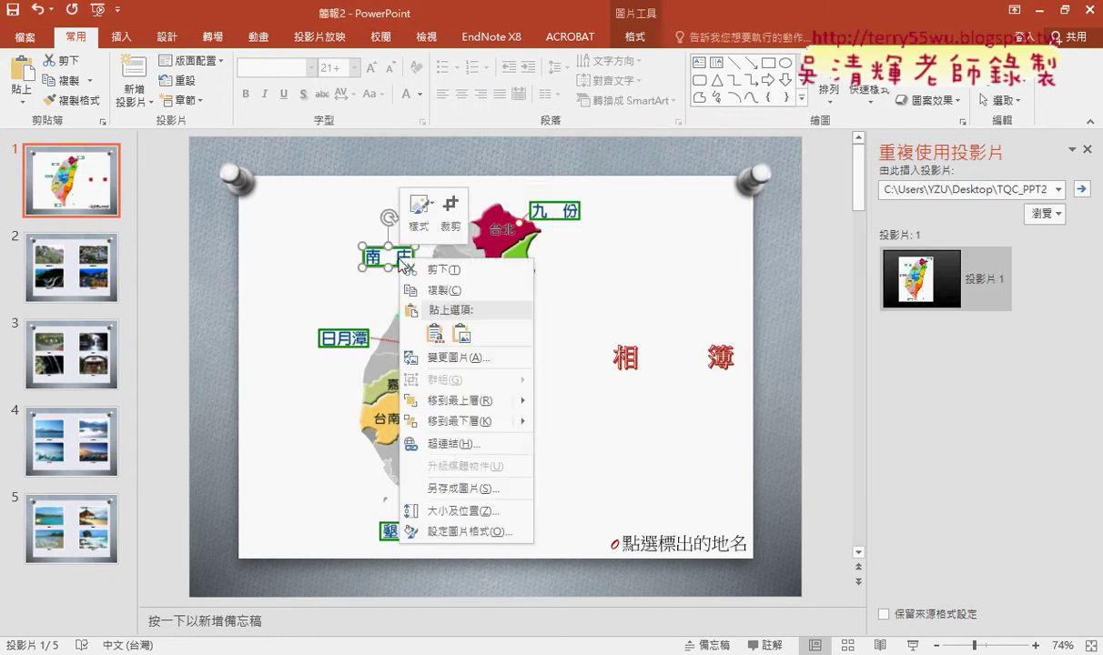
{"action": "left_click", "coordinate": [448, 445]}
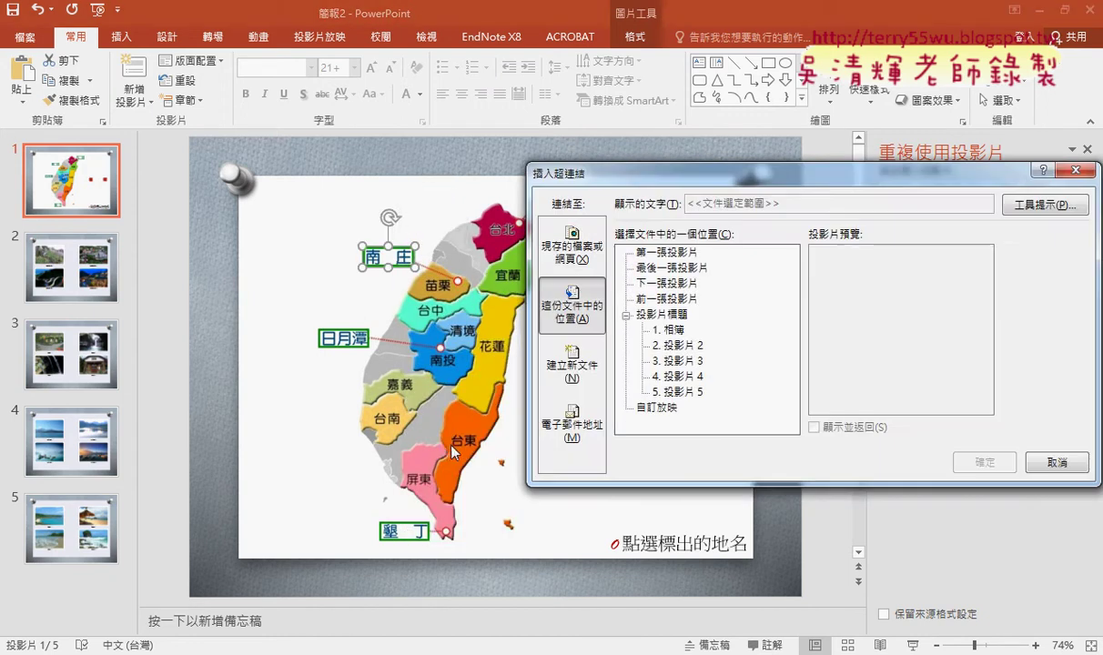
{"action": "left_click", "coordinate": [695, 365]}
{"action": "left_click", "coordinate": [984, 463]}
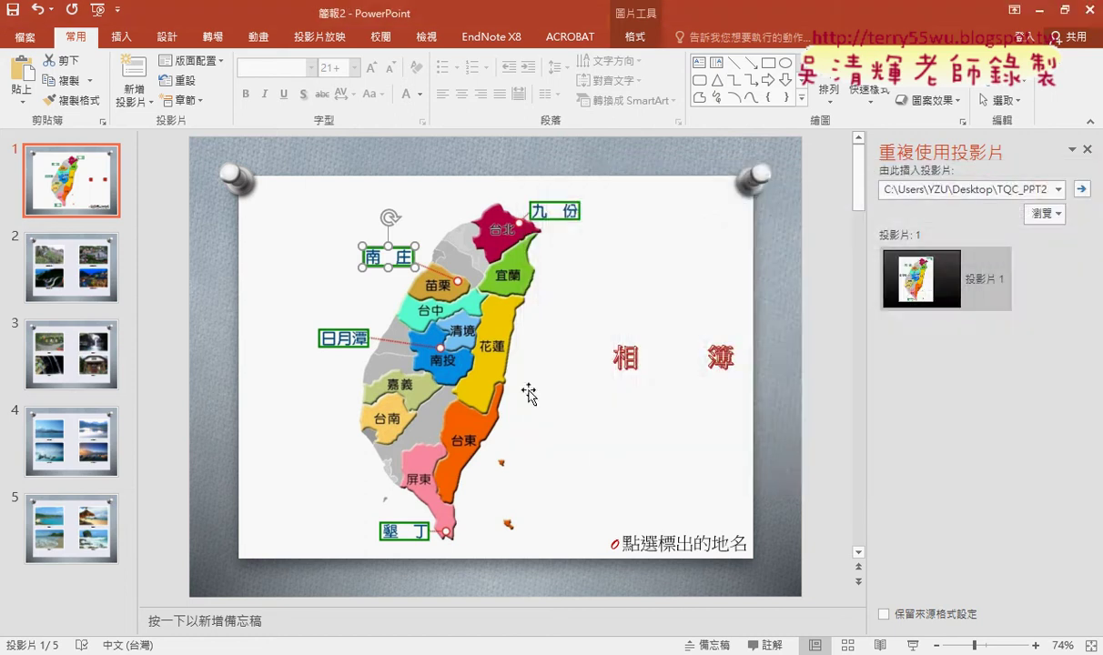
- Link the 日月潭 label to slide 4 and choose slide 5 as the 墾丁 label's target
{"action": "right_click", "coordinate": [353, 344]}
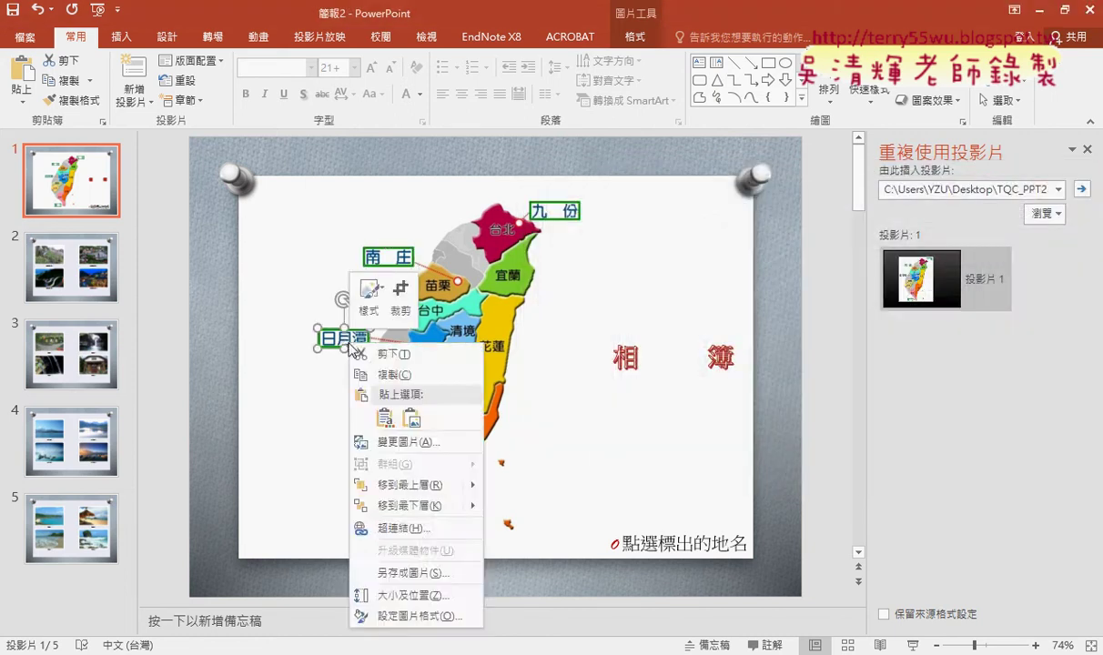
{"action": "left_click", "coordinate": [401, 528]}
{"action": "left_click", "coordinate": [678, 376]}
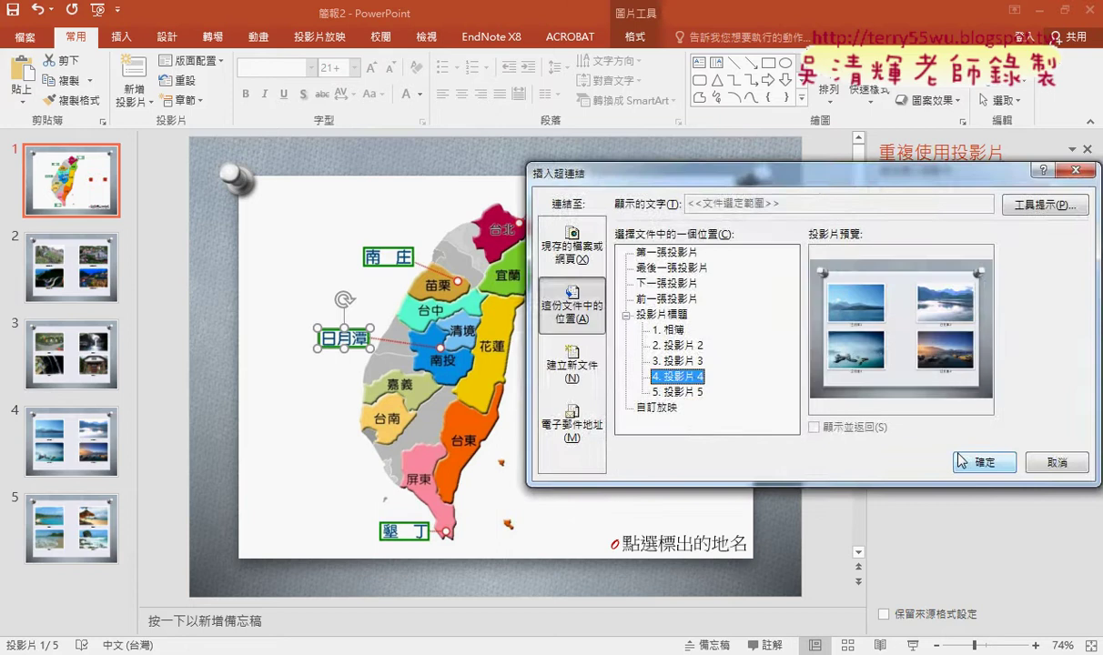
{"action": "left_click", "coordinate": [965, 462]}
{"action": "right_click", "coordinate": [403, 531]}
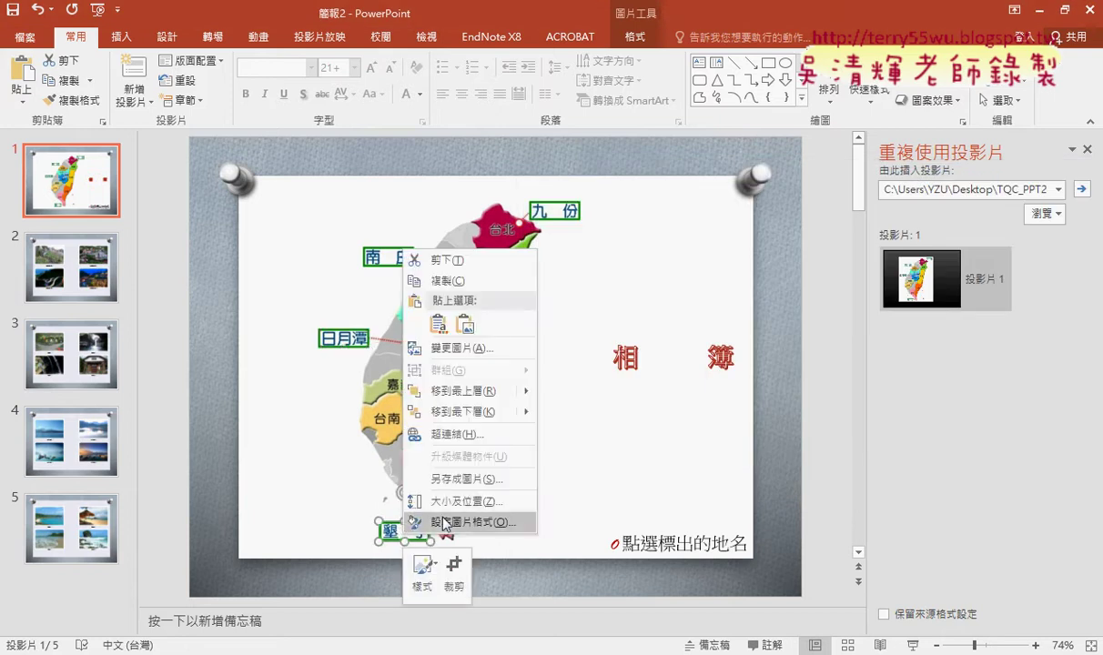
{"action": "left_click", "coordinate": [482, 435]}
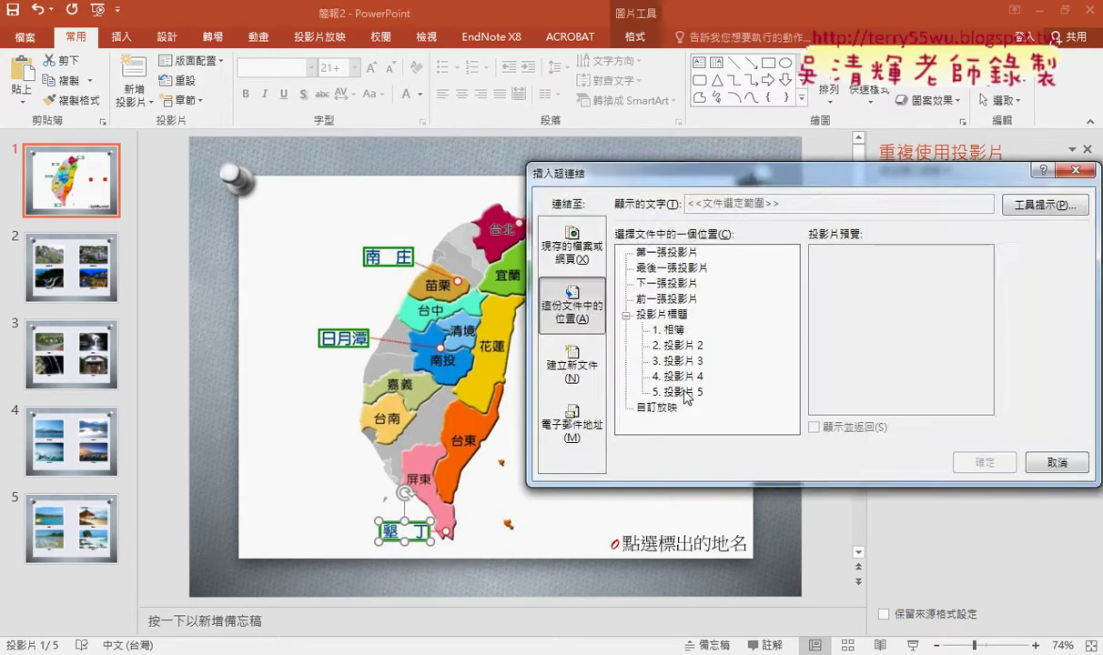
{"action": "left_click", "coordinate": [678, 390]}
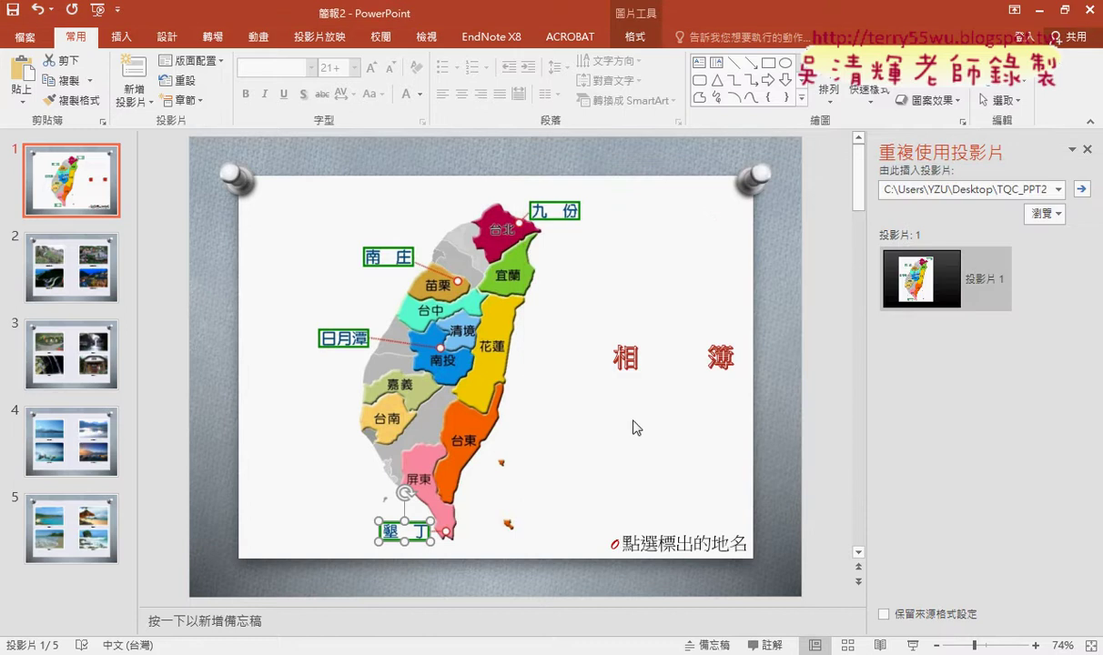
- Run the slide show and follow the 九份 and 南庄 links to their photo slides
{"action": "left_click", "coordinate": [913, 645]}
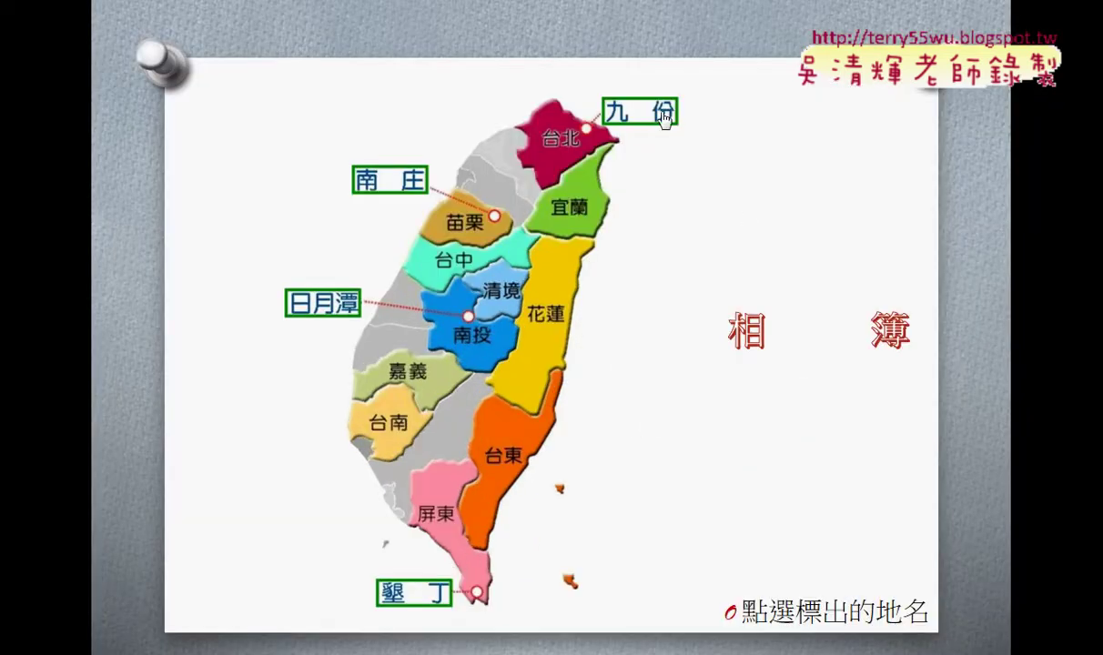
{"action": "left_click", "coordinate": [626, 111]}
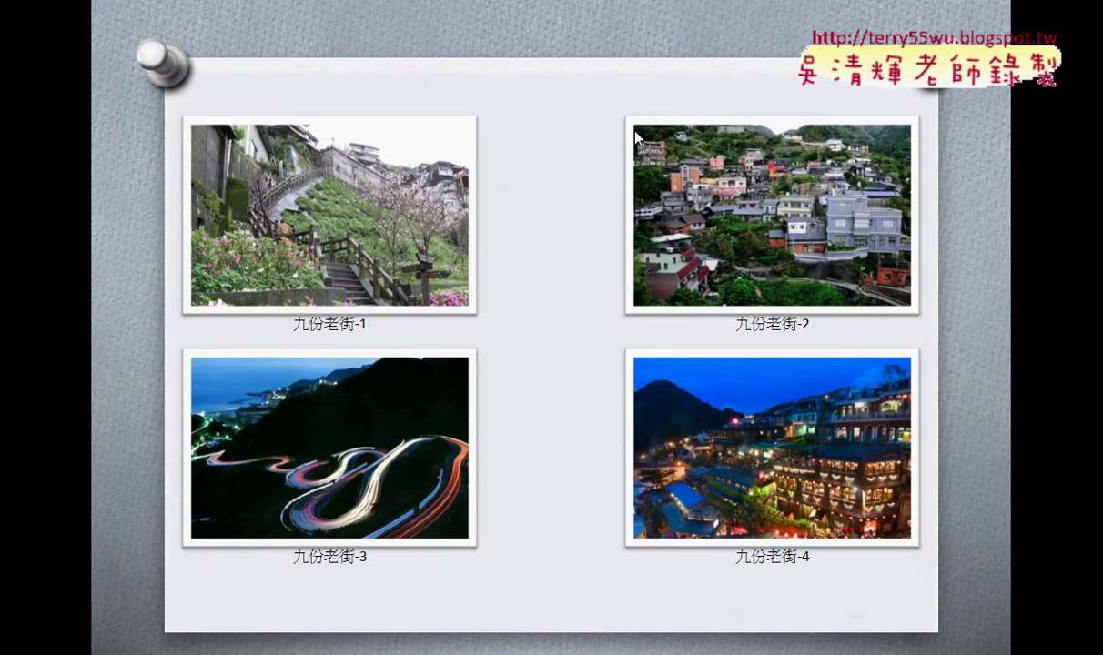
{"action": "left_click", "coordinate": [481, 169]}
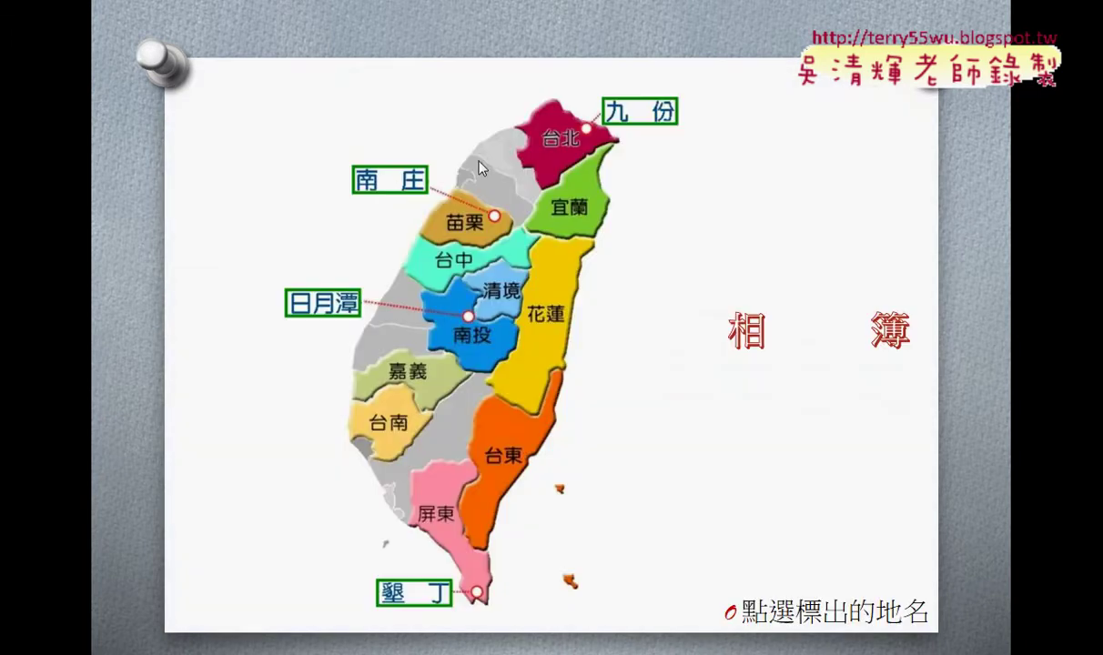
{"action": "left_click", "coordinate": [390, 184]}
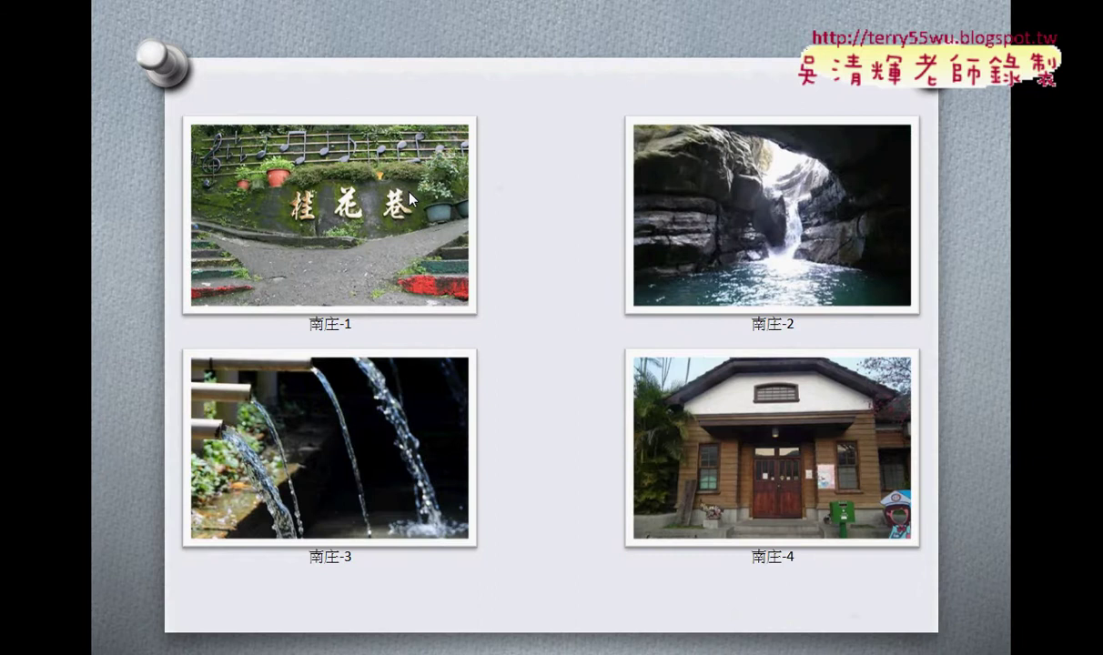
- End the show, select slide 1, and switch to the instructions PDF
{"action": "key", "text": "Escape"}
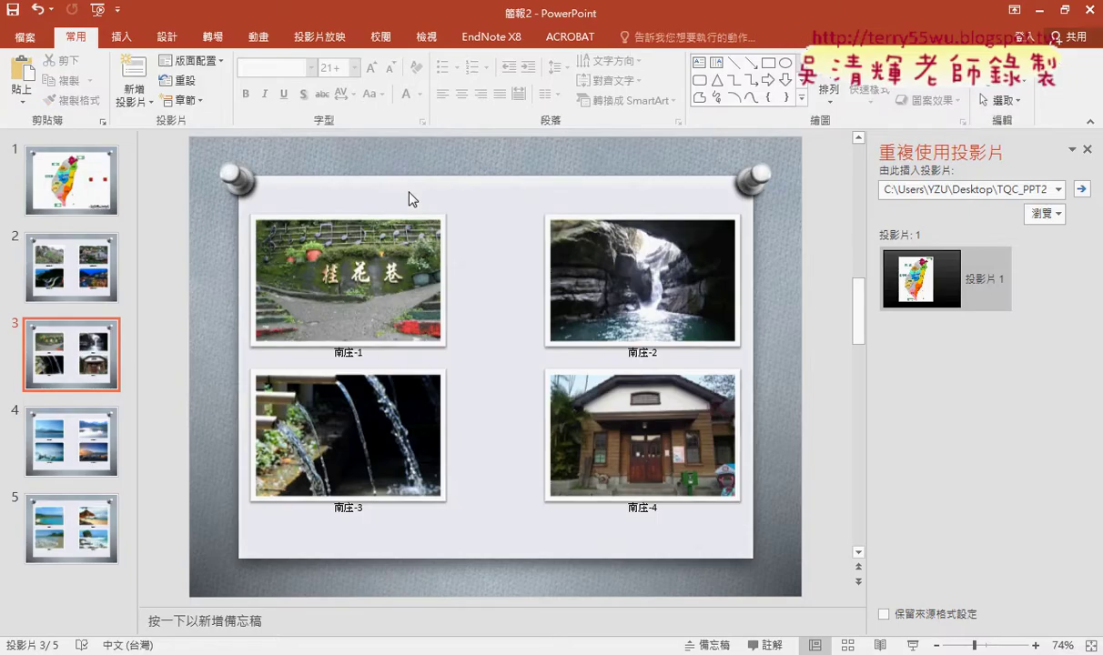
{"action": "left_click", "coordinate": [64, 199]}
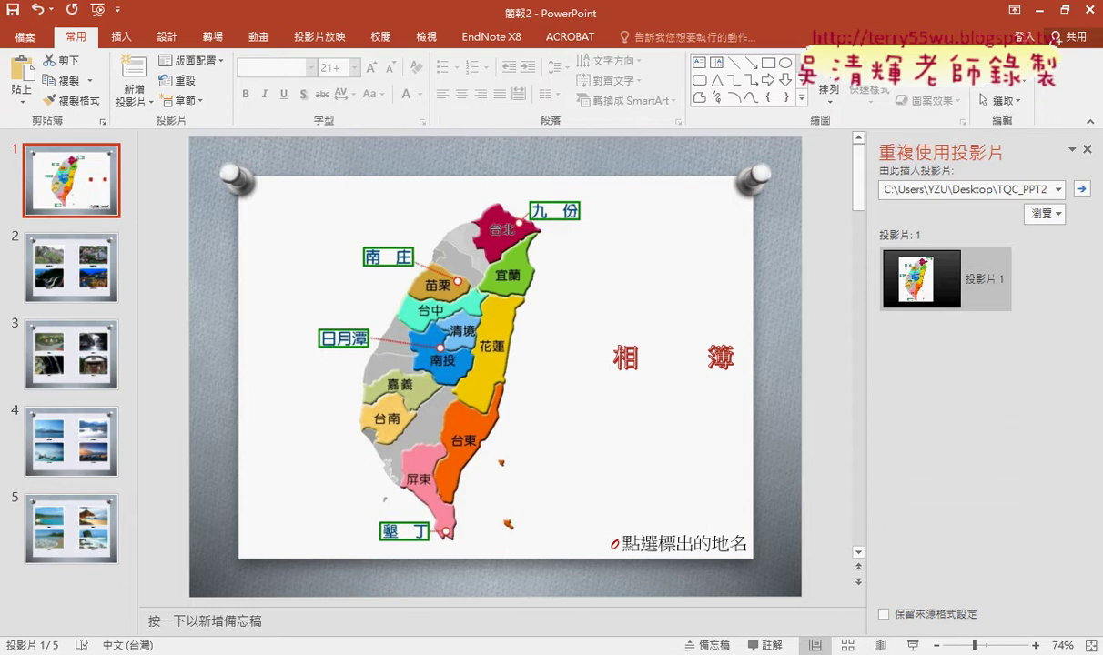
{"action": "key", "text": "alt+Tab"}
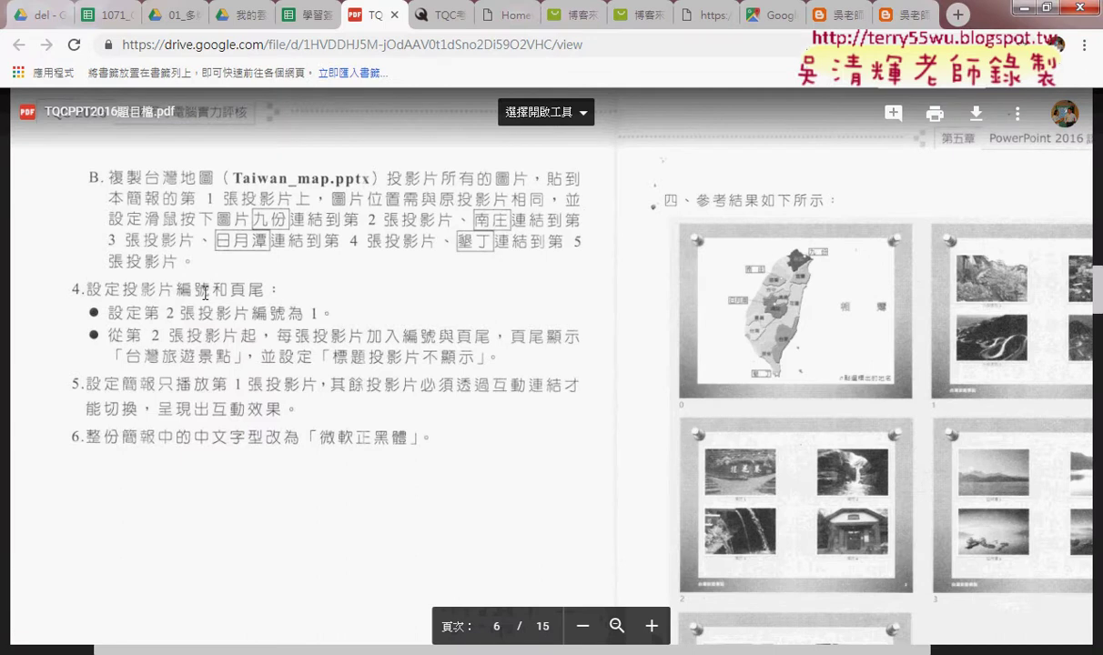
{"action": "mouse_move", "coordinate": [209, 299]}
{"action": "left_mouse_down"}
{"action": "mouse_move", "coordinate": [167, 299]}
{"action": "mouse_move", "coordinate": [208, 280]}
{"action": "mouse_move", "coordinate": [232, 300]}
{"action": "mouse_move", "coordinate": [266, 290]}
{"action": "left_mouse_up"}
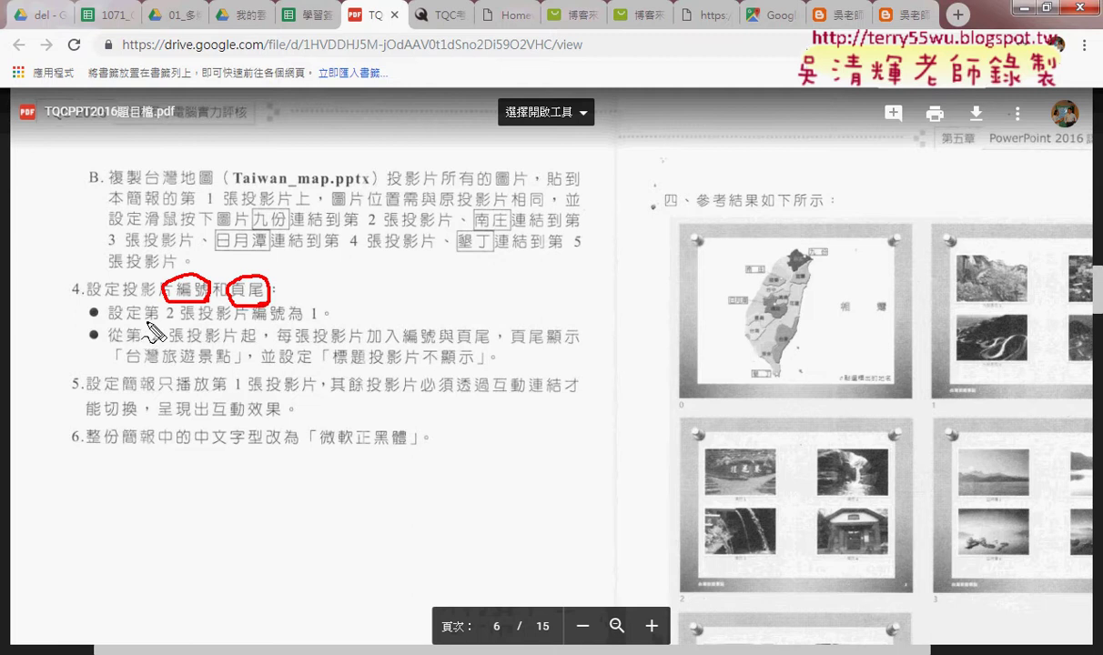
{"action": "mouse_move", "coordinate": [143, 322]}
{"action": "left_mouse_down"}
{"action": "mouse_move", "coordinate": [310, 325]}
{"action": "mouse_move", "coordinate": [320, 300]}
{"action": "mouse_move", "coordinate": [315, 332]}
{"action": "left_mouse_up"}
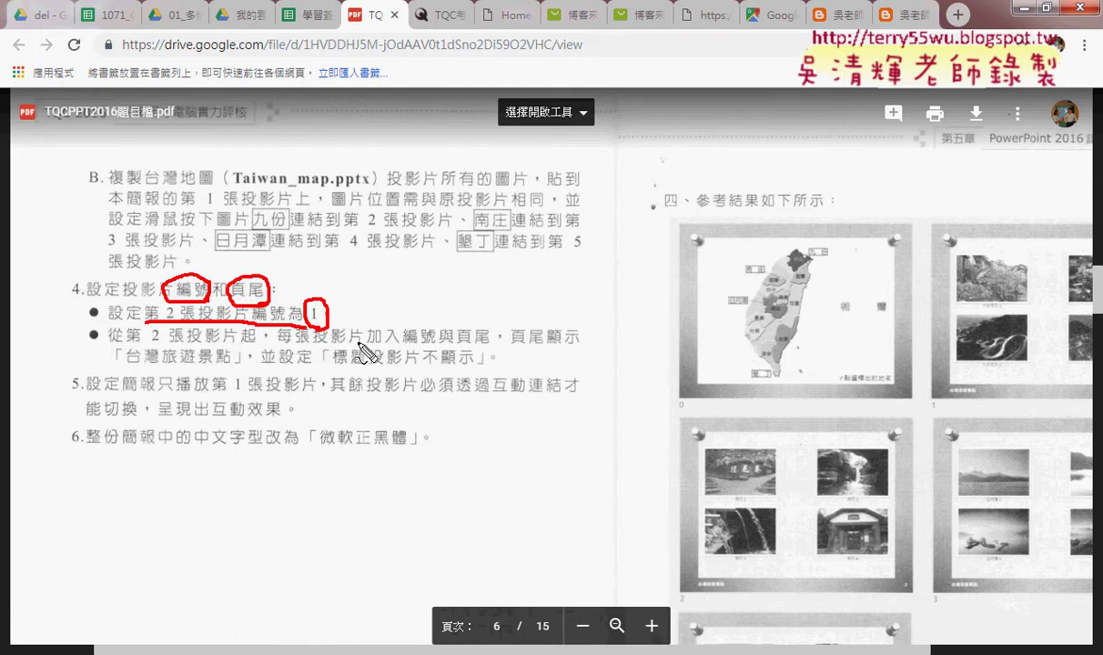
{"action": "left_click_drag", "start_coordinate": [398, 346], "coordinate": [443, 347]}
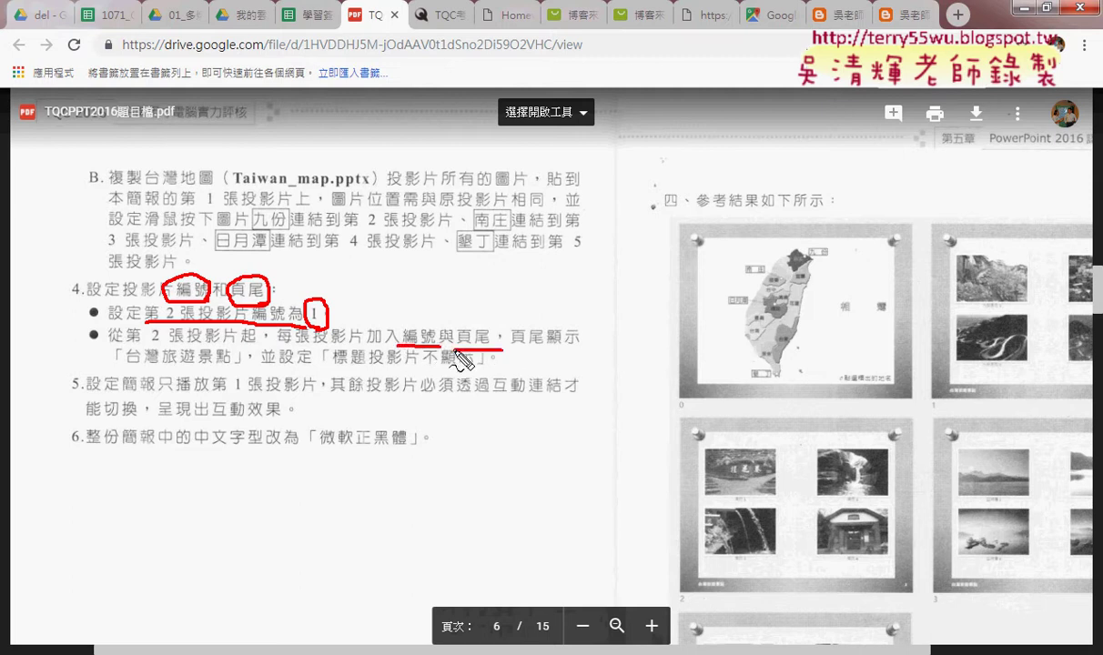
{"action": "left_click_drag", "start_coordinate": [584, 347], "coordinate": [510, 346]}
{"action": "left_click_drag", "start_coordinate": [239, 365], "coordinate": [112, 368]}
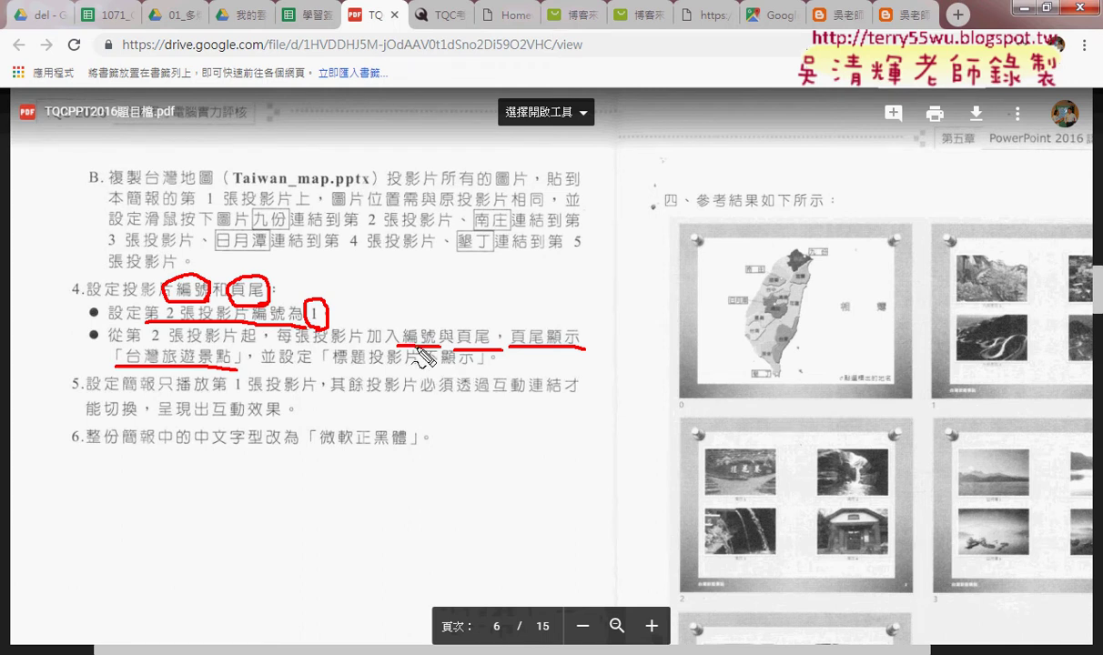
{"action": "mouse_move", "coordinate": [359, 267]}
{"action": "left_mouse_down"}
{"action": "mouse_move", "coordinate": [80, 226]}
{"action": "mouse_move", "coordinate": [105, 224]}
{"action": "left_mouse_up"}
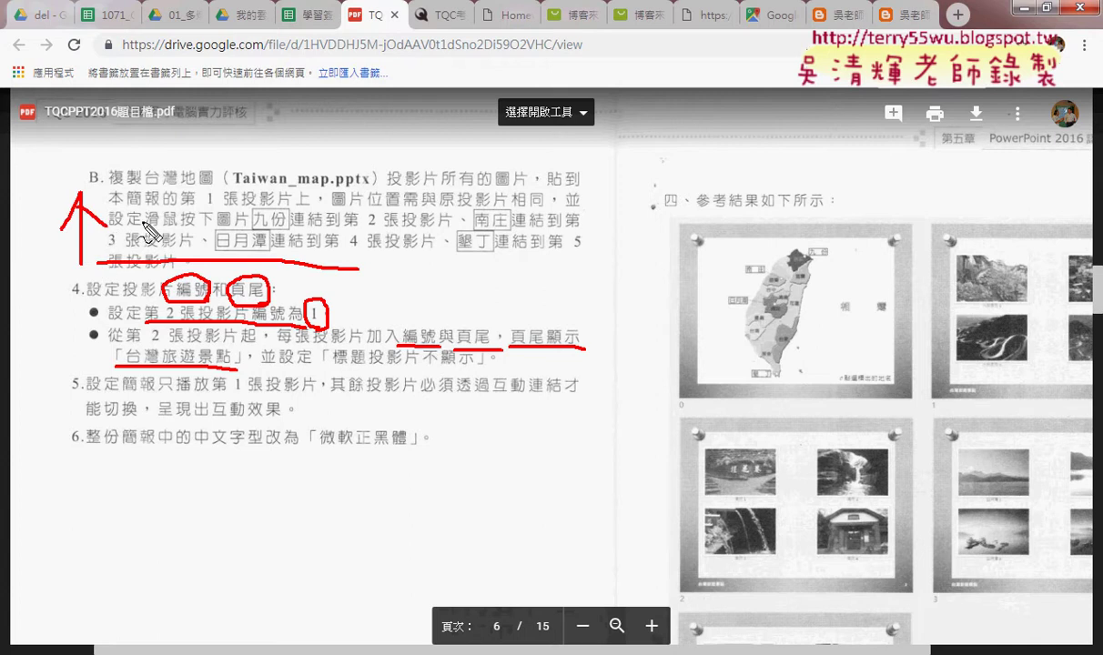
{"action": "key", "text": "Escape"}
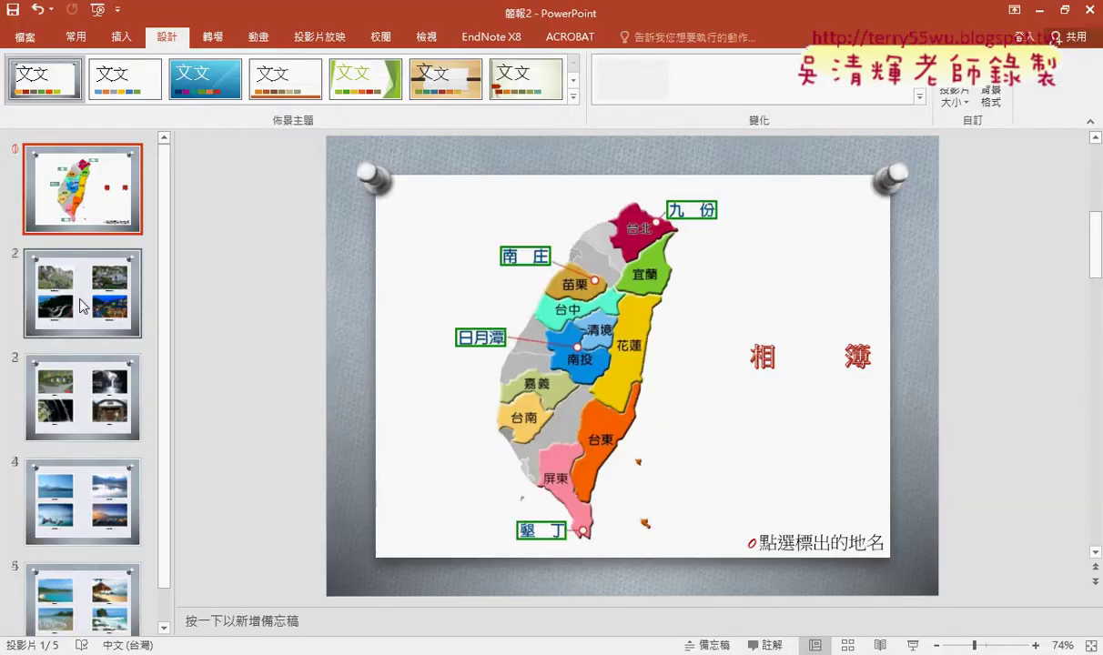
- Set Number slides from to 0 in the Custom Slide Size dialog
{"action": "left_click", "coordinate": [76, 285]}
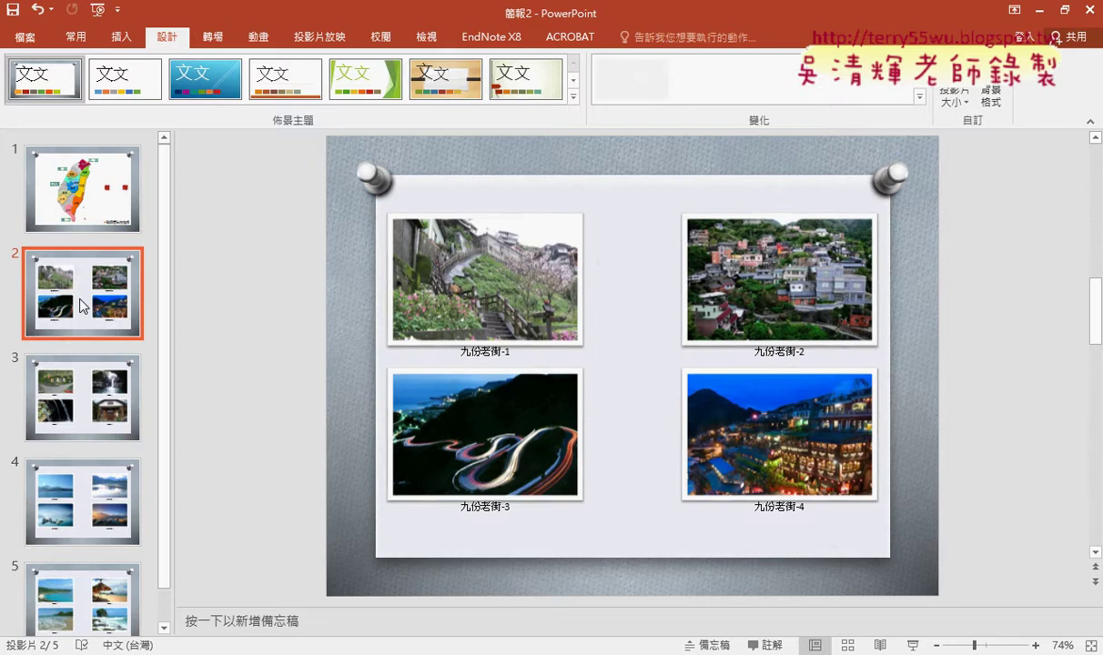
{"action": "left_click", "coordinate": [100, 205]}
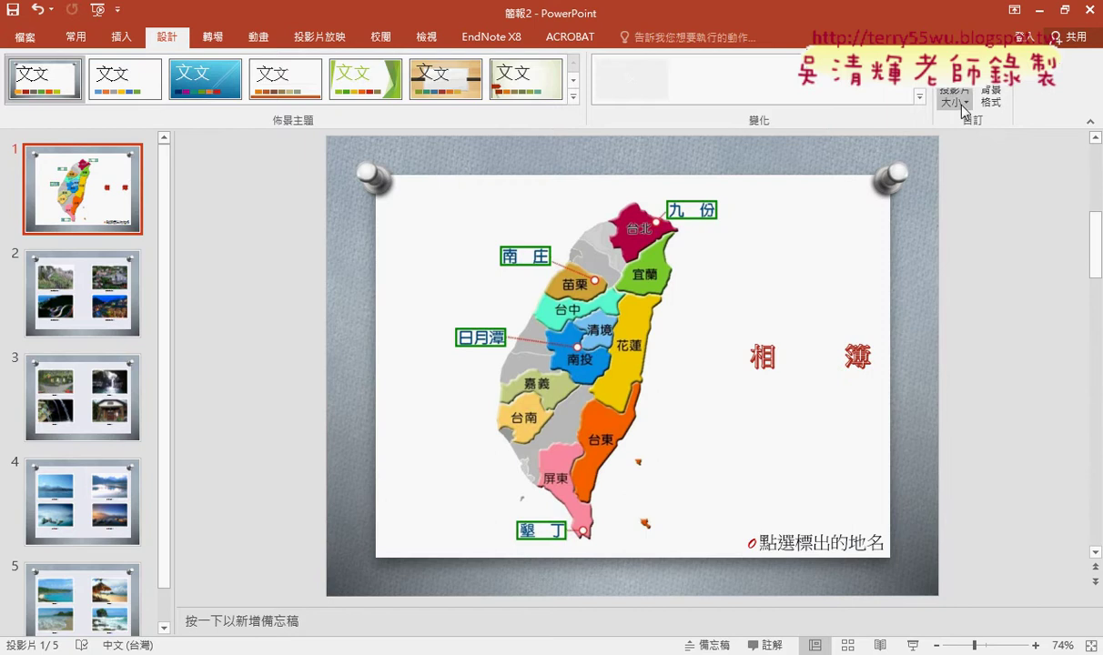
{"action": "left_click", "coordinate": [75, 40]}
{"action": "left_click", "coordinate": [167, 36]}
{"action": "left_click", "coordinate": [956, 109]}
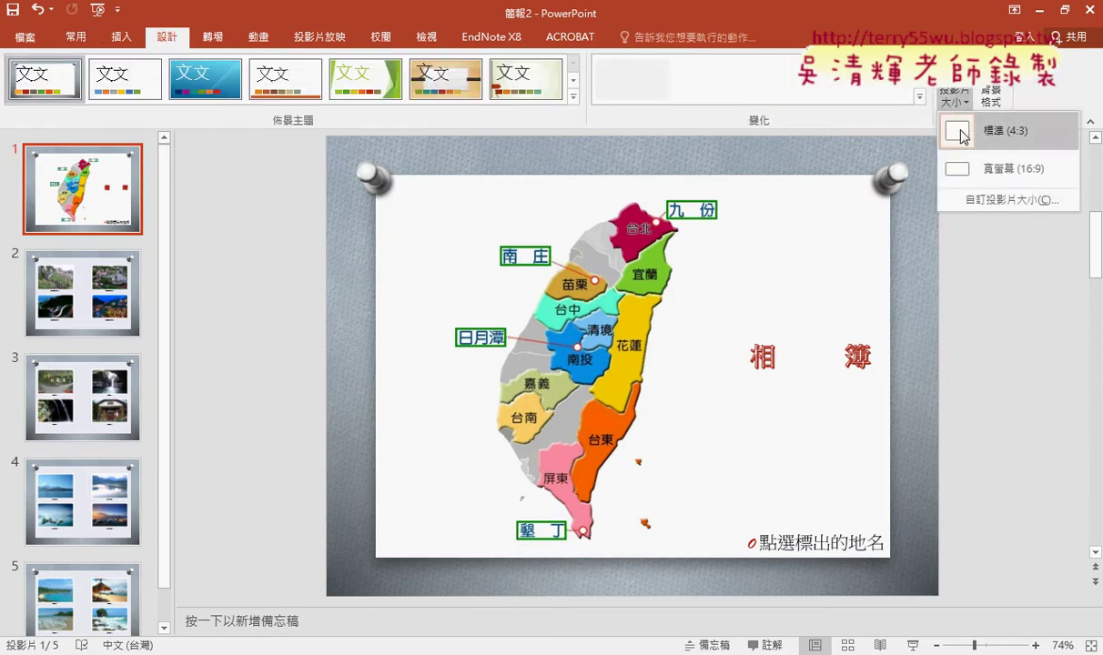
{"action": "left_click", "coordinate": [997, 200]}
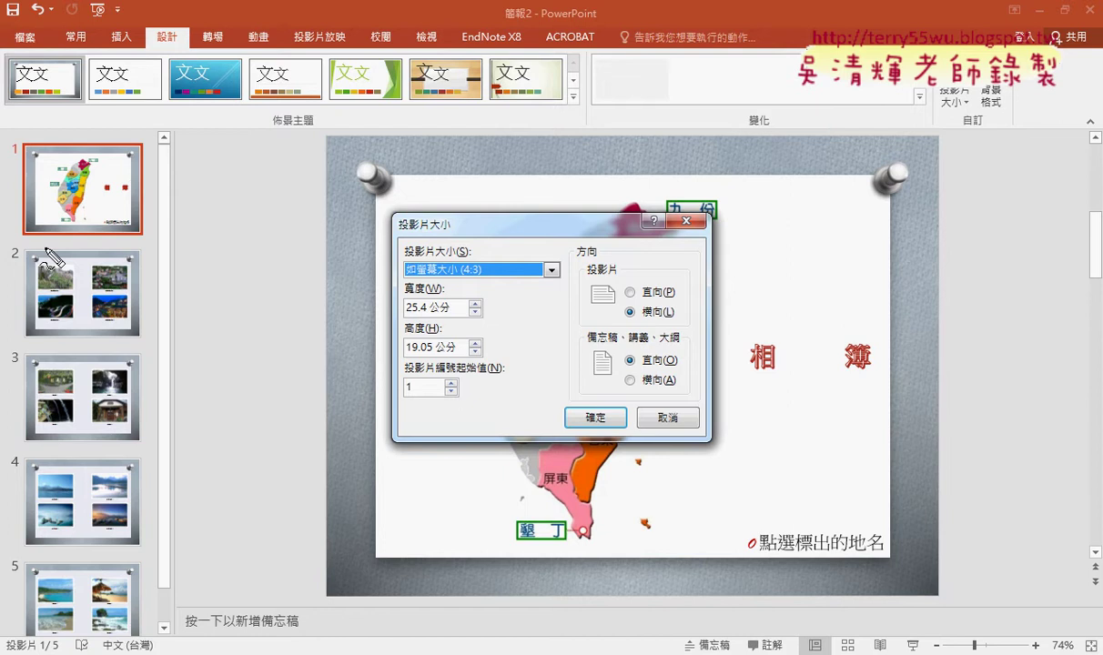
{"action": "left_click_drag", "start_coordinate": [94, 271], "coordinate": [94, 327]}
{"action": "left_click_drag", "start_coordinate": [95, 164], "coordinate": [97, 167]}
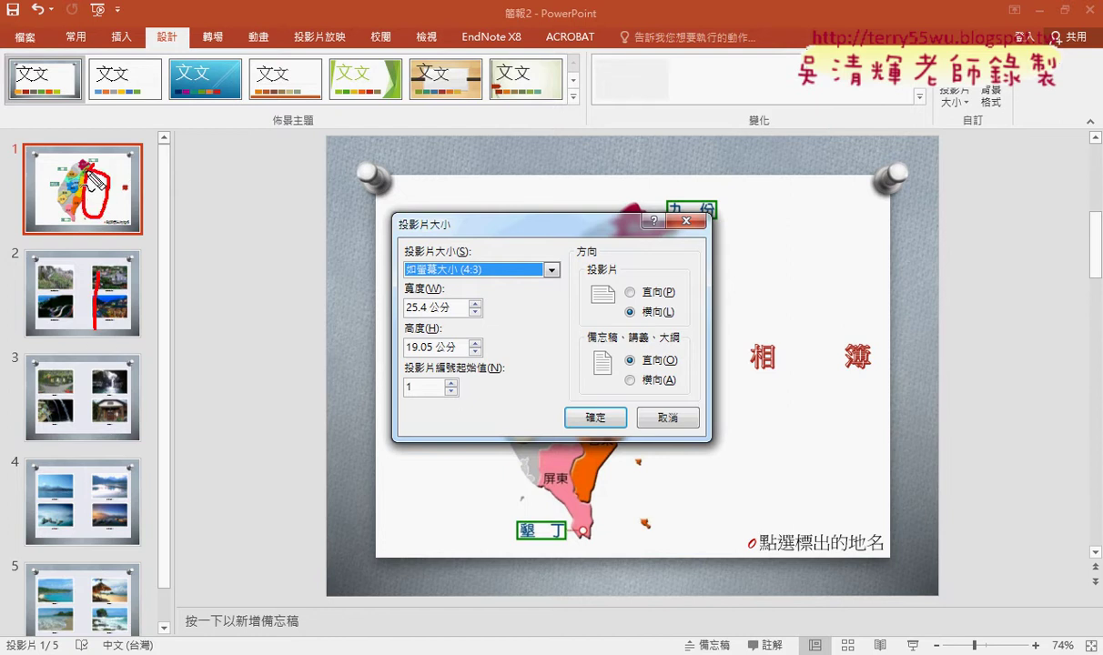
{"action": "mouse_move", "coordinate": [421, 403]}
{"action": "left_mouse_down"}
{"action": "mouse_move", "coordinate": [400, 387]}
{"action": "mouse_move", "coordinate": [424, 405]}
{"action": "left_mouse_up"}
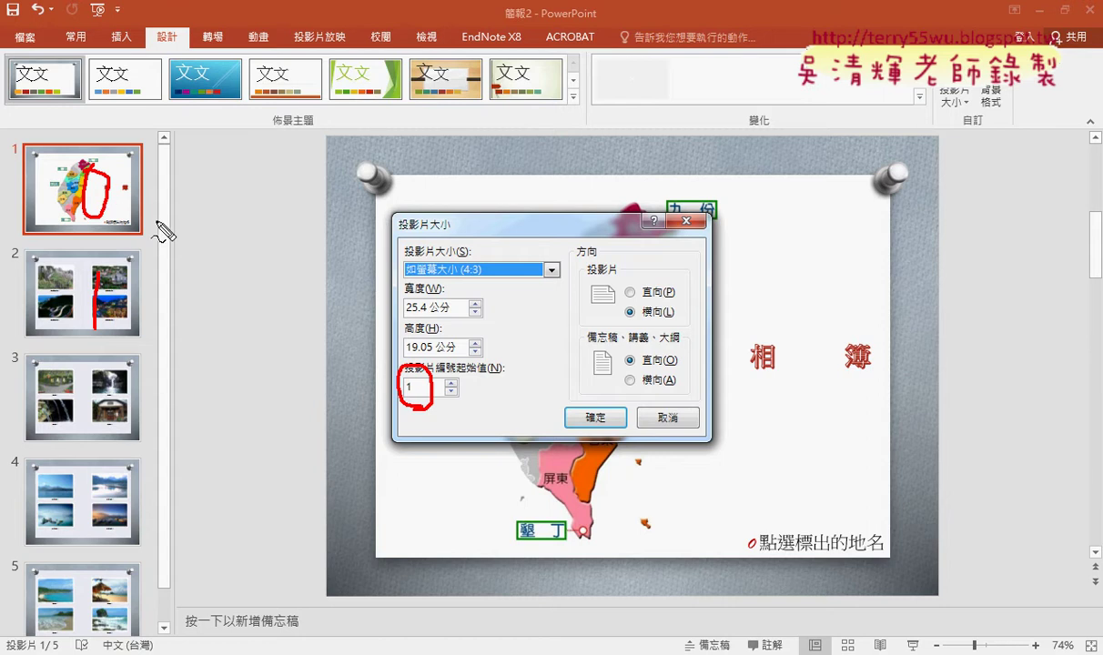
{"action": "key", "text": "Escape"}
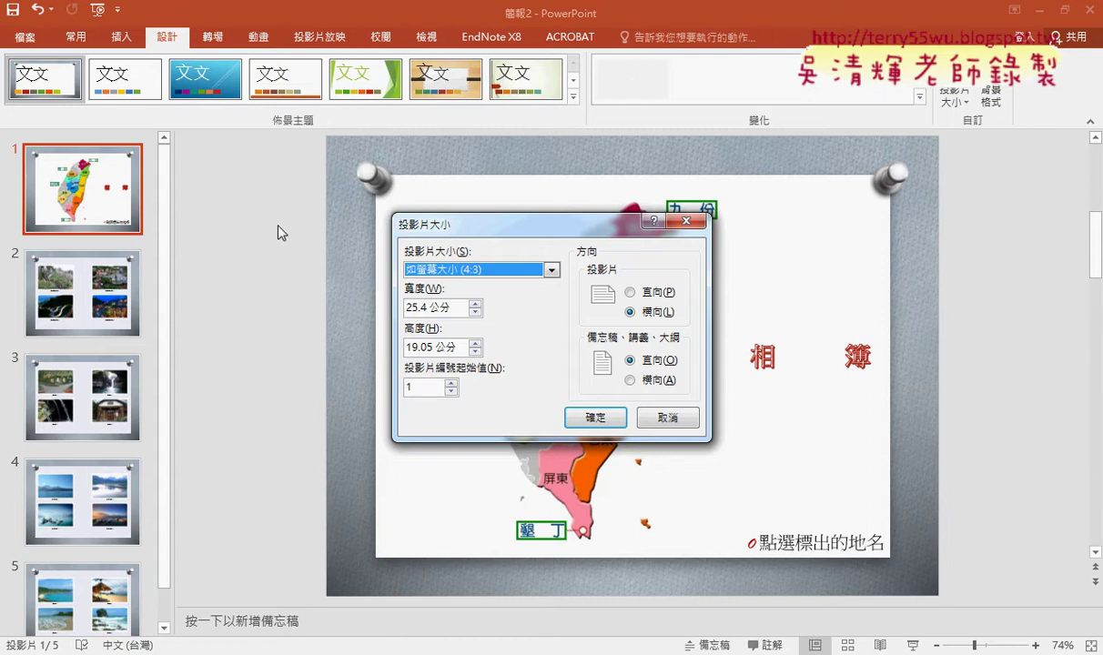
{"action": "left_click", "coordinate": [450, 391]}
{"action": "left_click", "coordinate": [580, 413]}
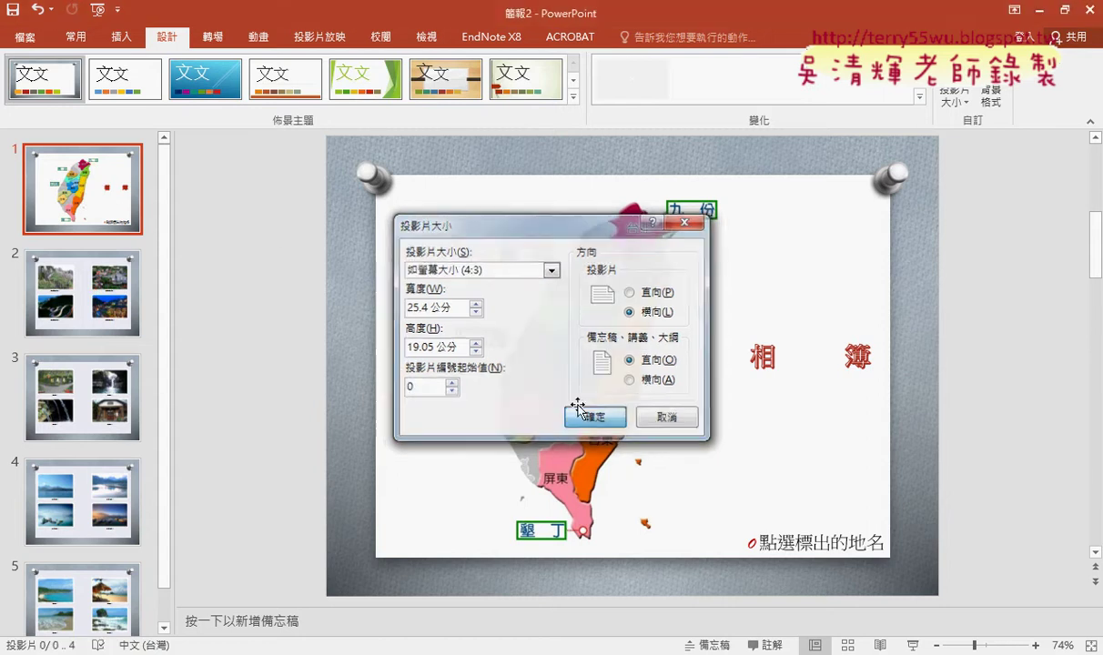
- Check the slides now number 0 to 4, then switch to the instructions PDF
{"action": "left_click", "coordinate": [80, 297]}
{"action": "left_click", "coordinate": [88, 211]}
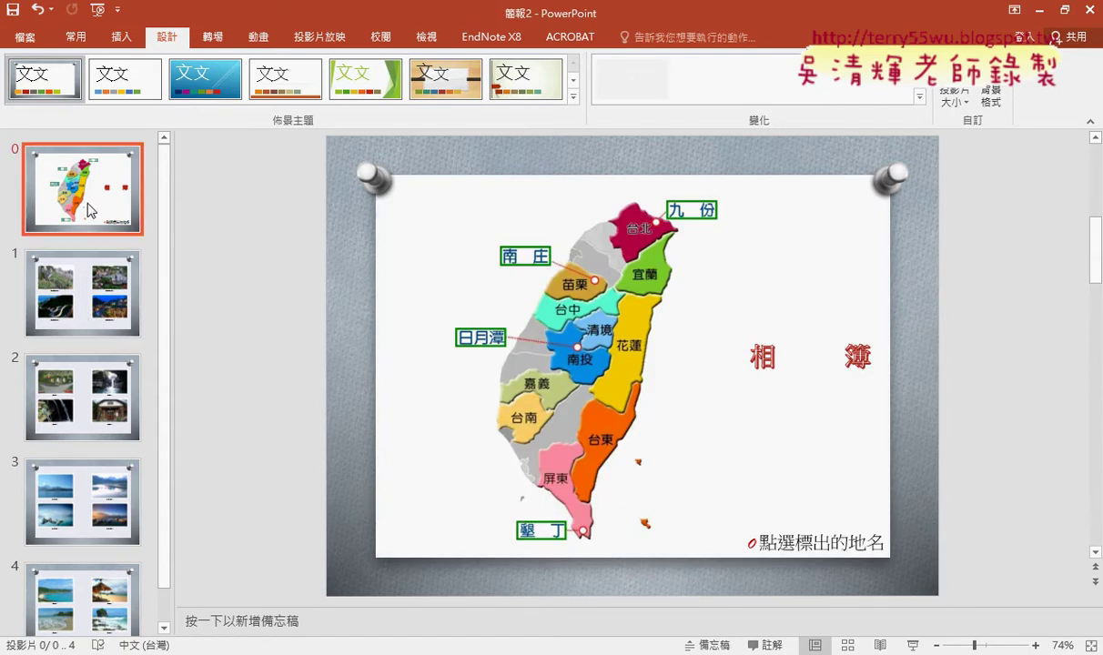
{"action": "left_click", "coordinate": [77, 301]}
{"action": "scroll", "coordinate": [80, 314], "scroll_direction": "down", "scroll_amount": 1}
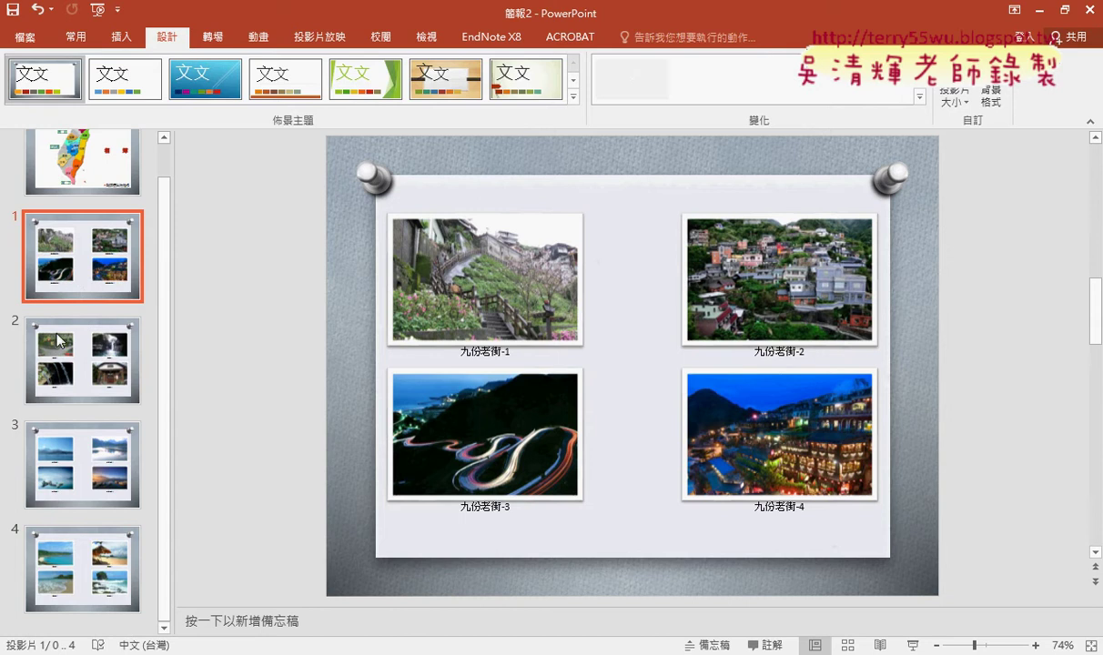
{"action": "scroll", "coordinate": [80, 289], "scroll_direction": "up", "scroll_amount": 1}
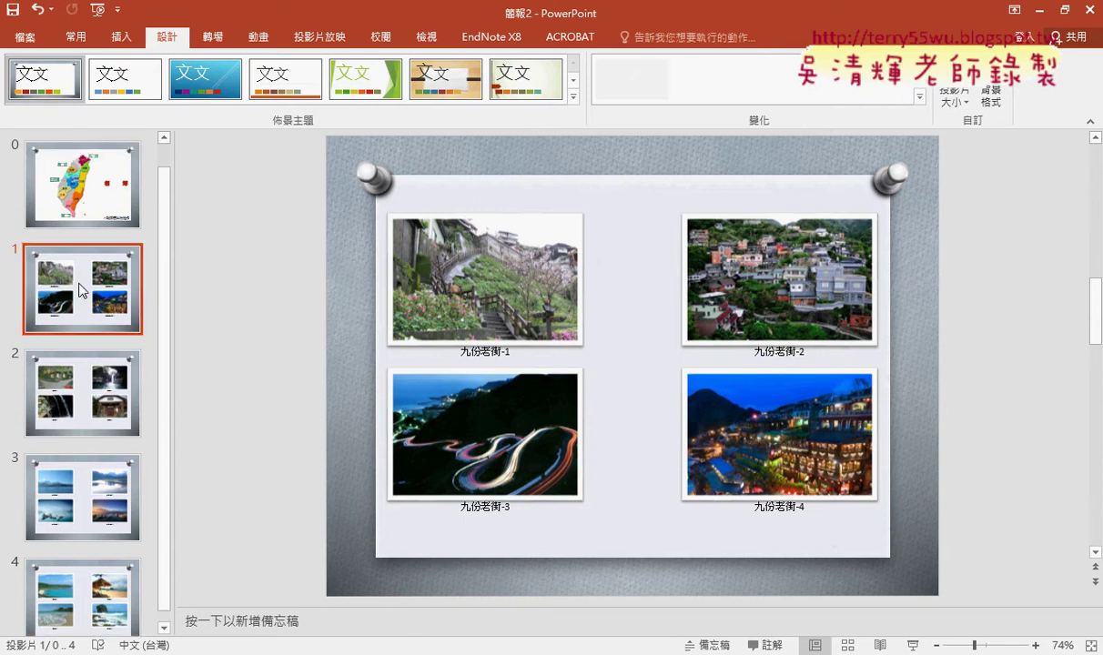
{"action": "left_click", "coordinate": [91, 205]}
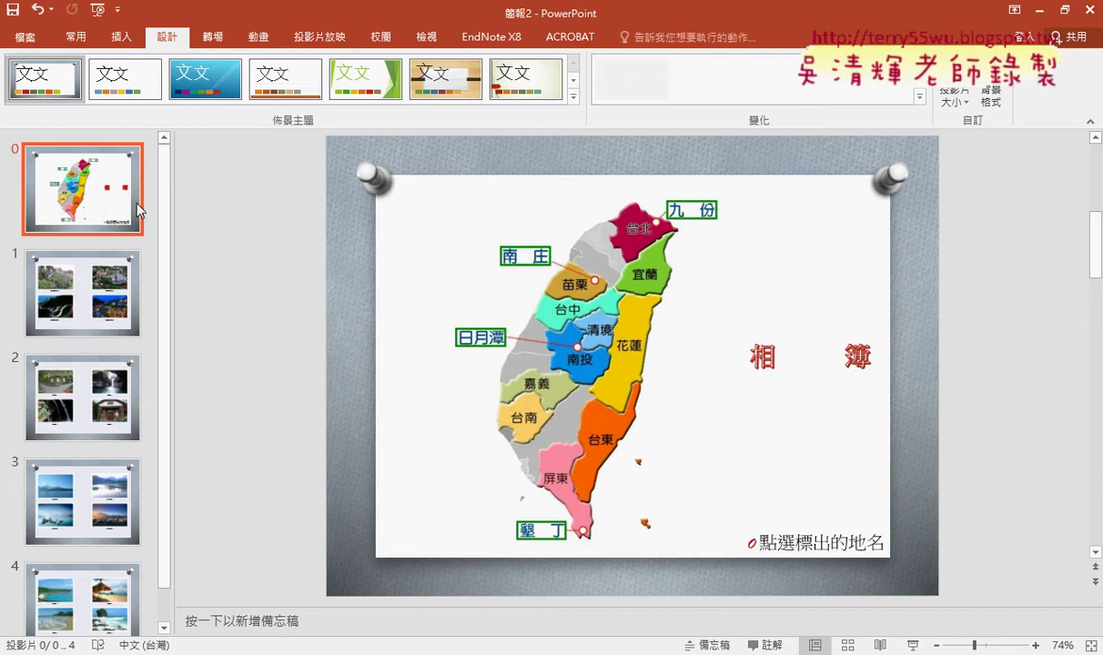
{"action": "key", "text": "alt+Tab"}
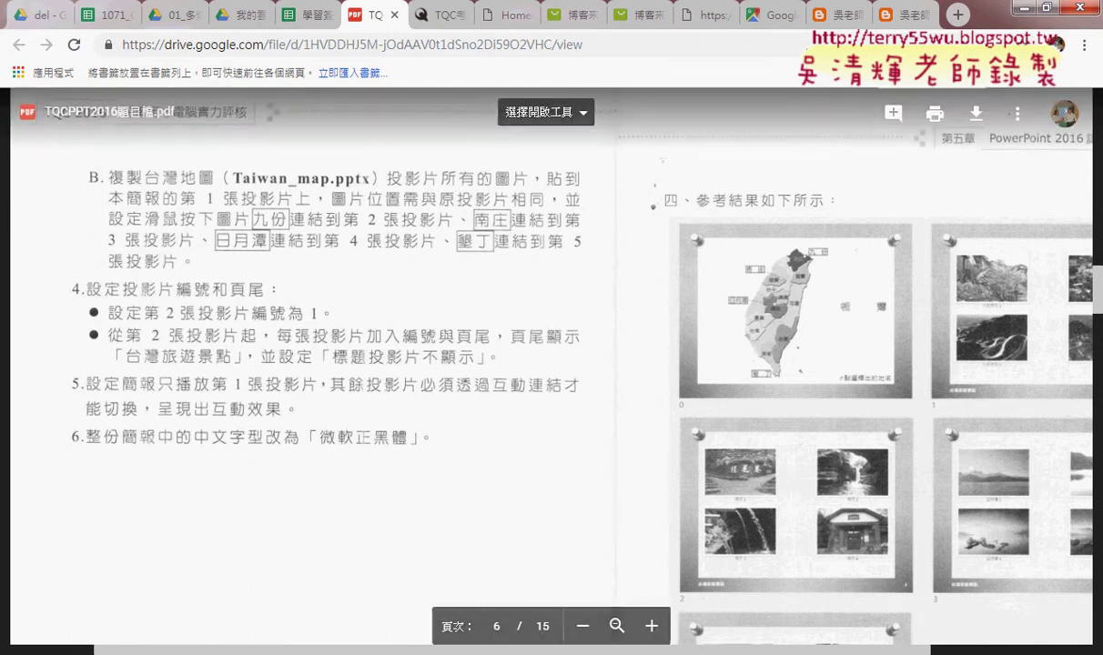
- Switch from the instructions PDF back to the PowerPoint presentation
{"action": "key", "text": "alt+Tab"}
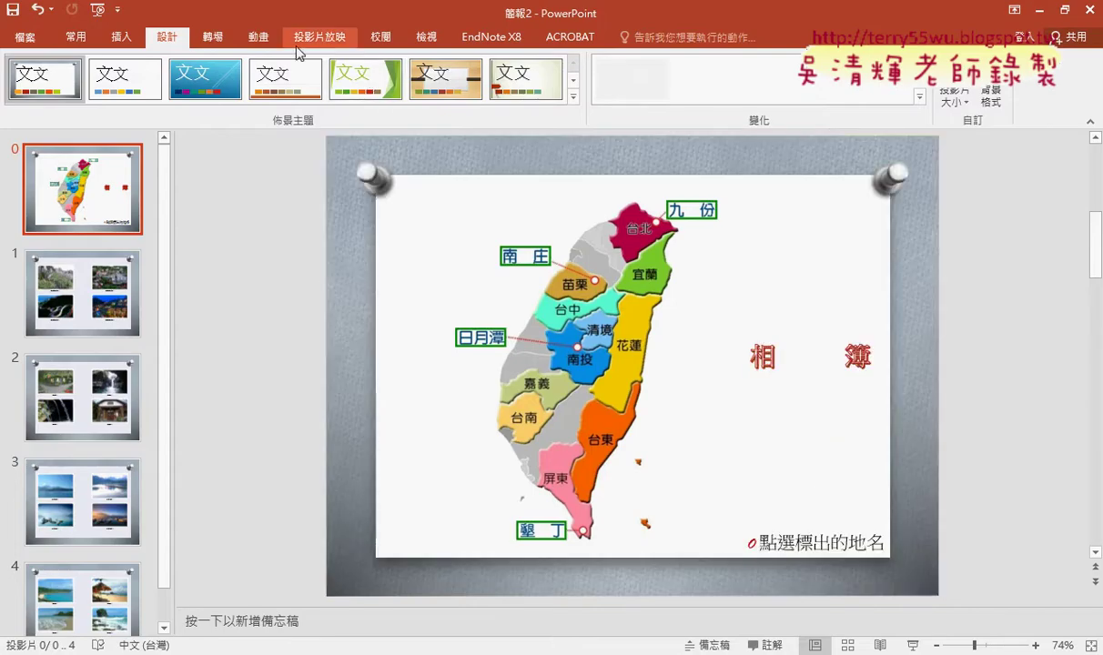
- Add slide numbers and the footer 台灣旅遊景點 to all slides, hidden on the title slide
{"action": "left_click", "coordinate": [122, 37]}
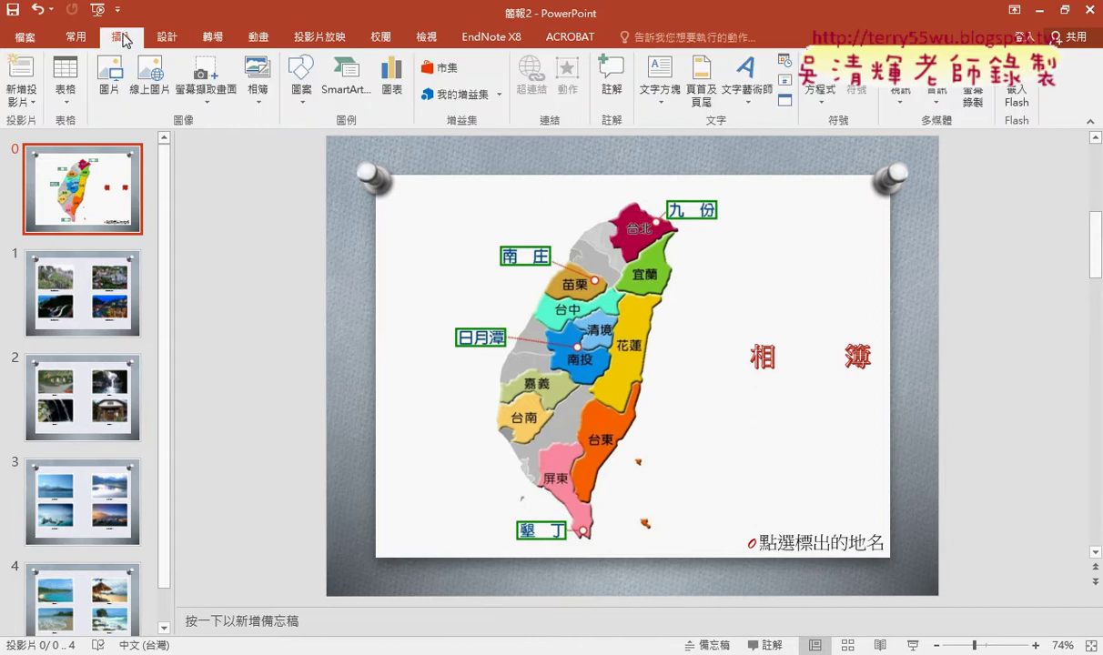
{"action": "left_click", "coordinate": [698, 100]}
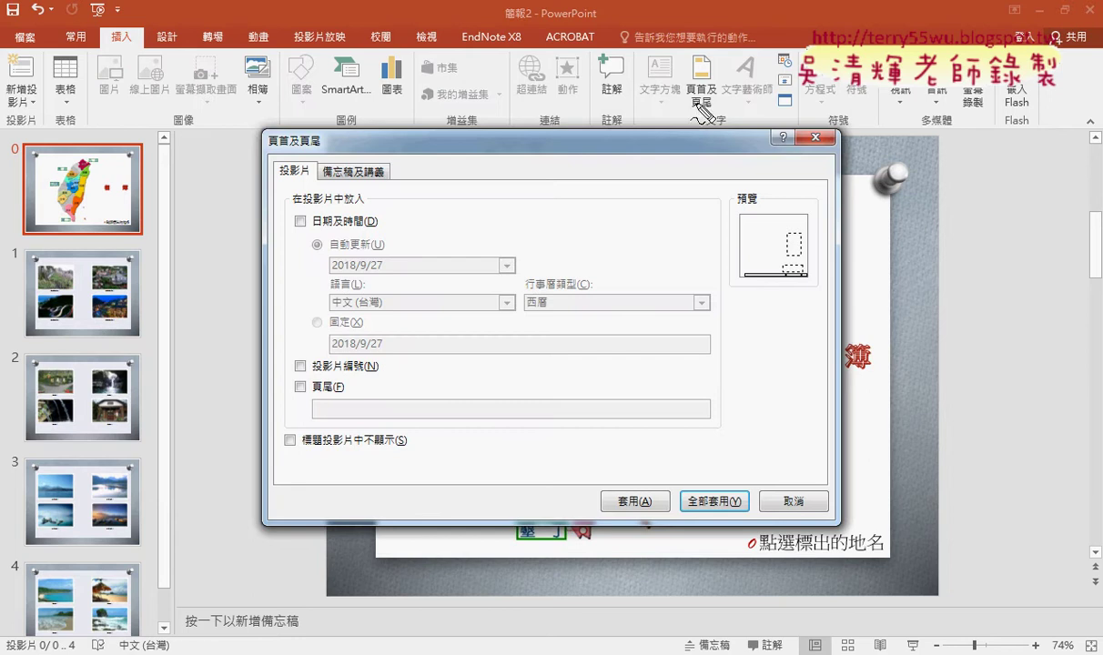
{"action": "left_click_drag", "start_coordinate": [134, 27], "coordinate": [109, 24]}
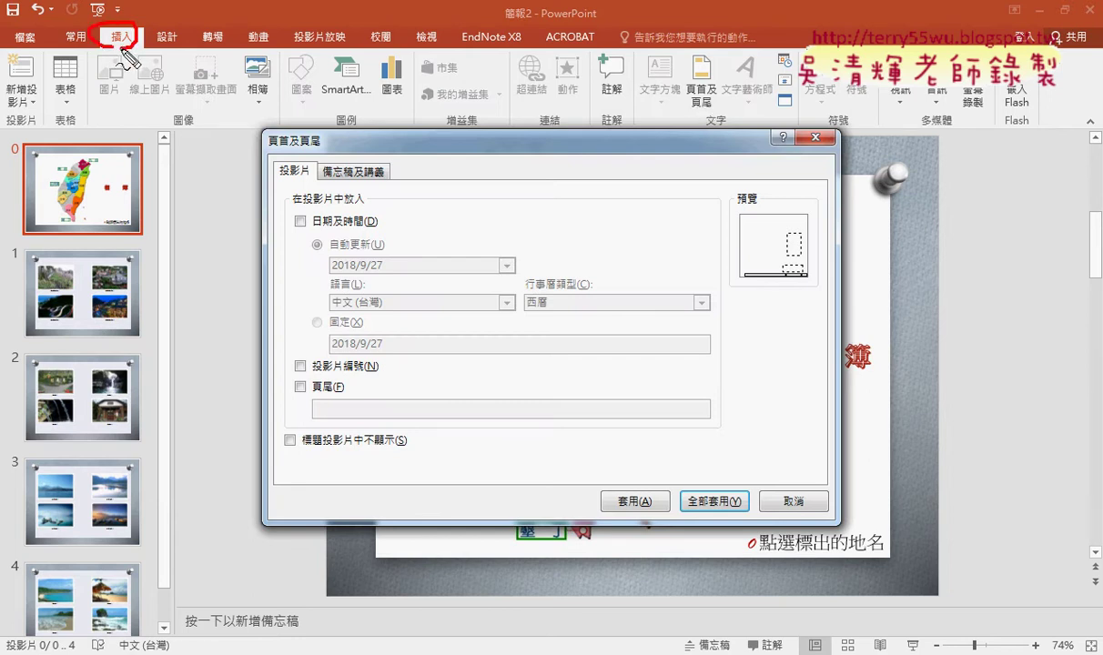
{"action": "left_click_drag", "start_coordinate": [722, 117], "coordinate": [726, 99]}
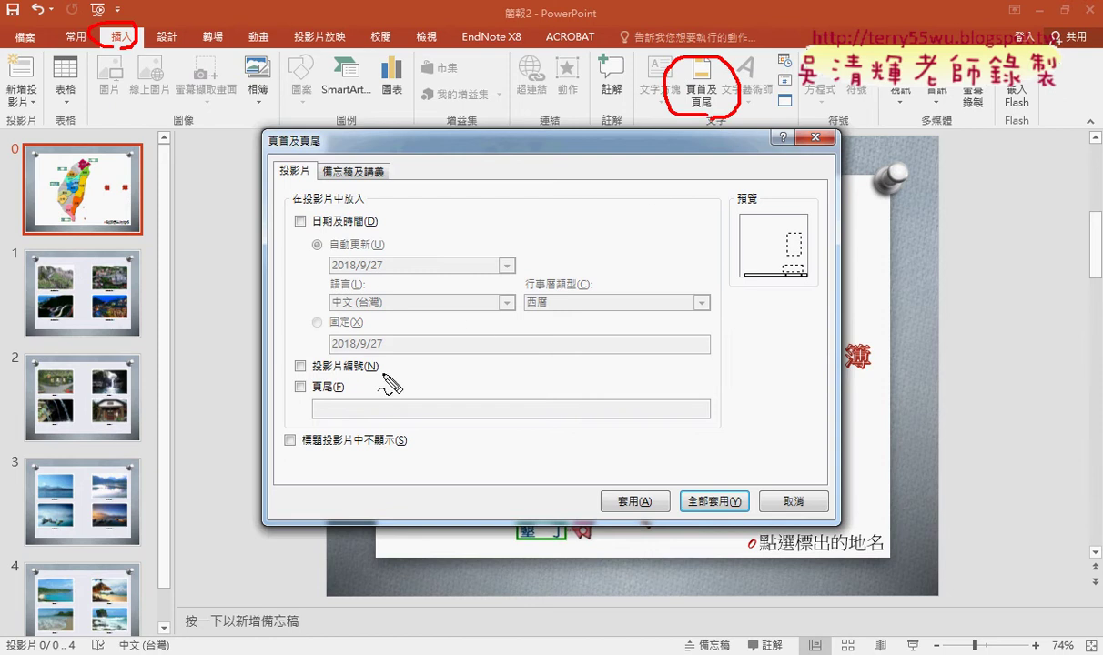
{"action": "left_click_drag", "start_coordinate": [294, 364], "coordinate": [339, 346]}
{"action": "mouse_move", "coordinate": [297, 390]}
{"action": "left_mouse_down"}
{"action": "mouse_move", "coordinate": [324, 385]}
{"action": "mouse_move", "coordinate": [393, 414]}
{"action": "left_mouse_up"}
{"action": "left_click_drag", "start_coordinate": [289, 437], "coordinate": [324, 428]}
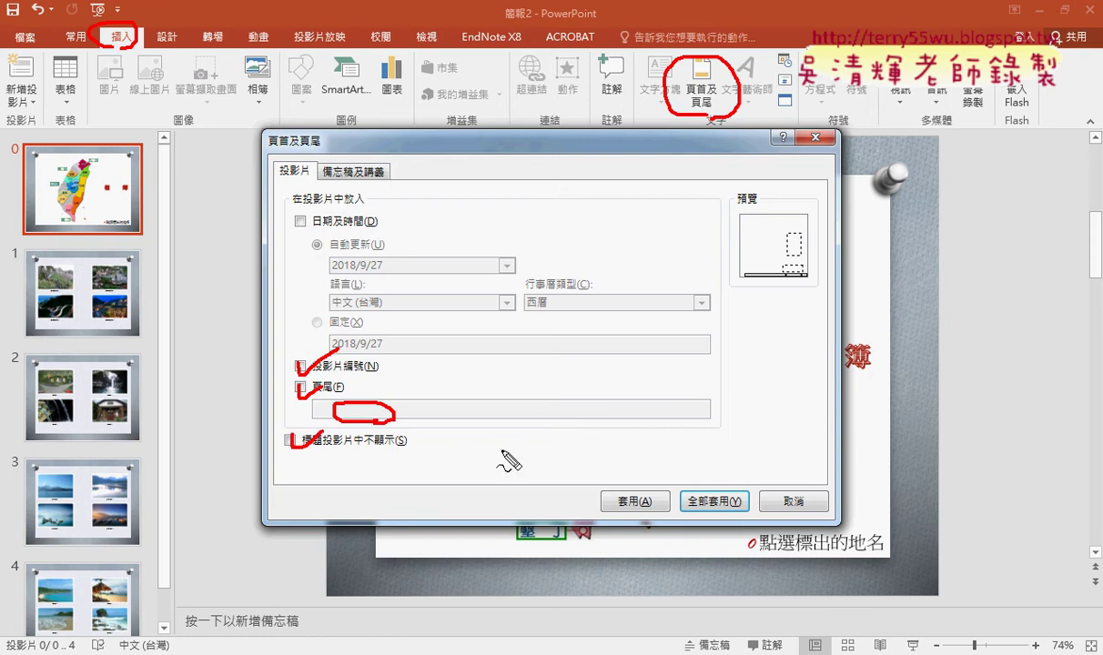
{"action": "key", "text": "Escape"}
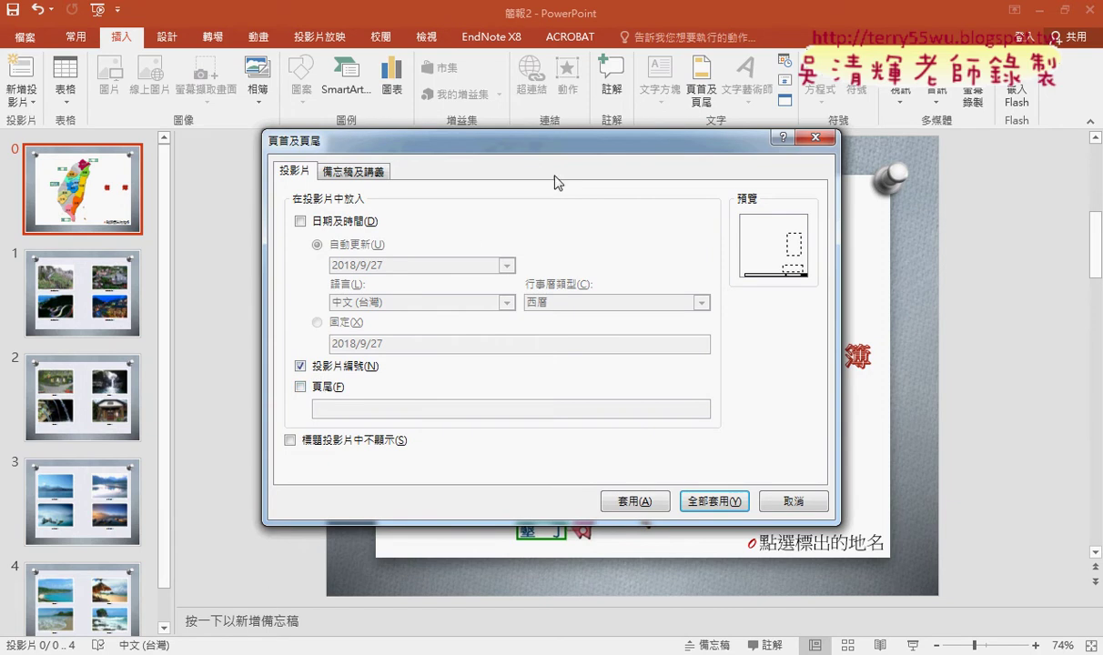
{"action": "left_click_drag", "start_coordinate": [566, 145], "coordinate": [587, 51]}
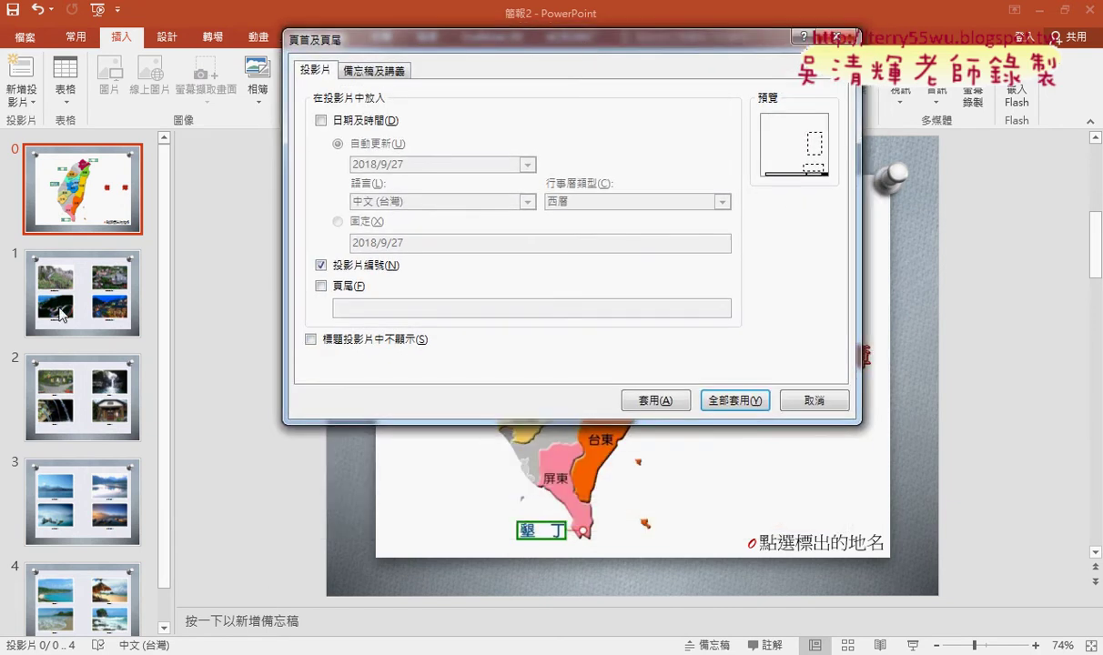
{"action": "left_click", "coordinate": [321, 287]}
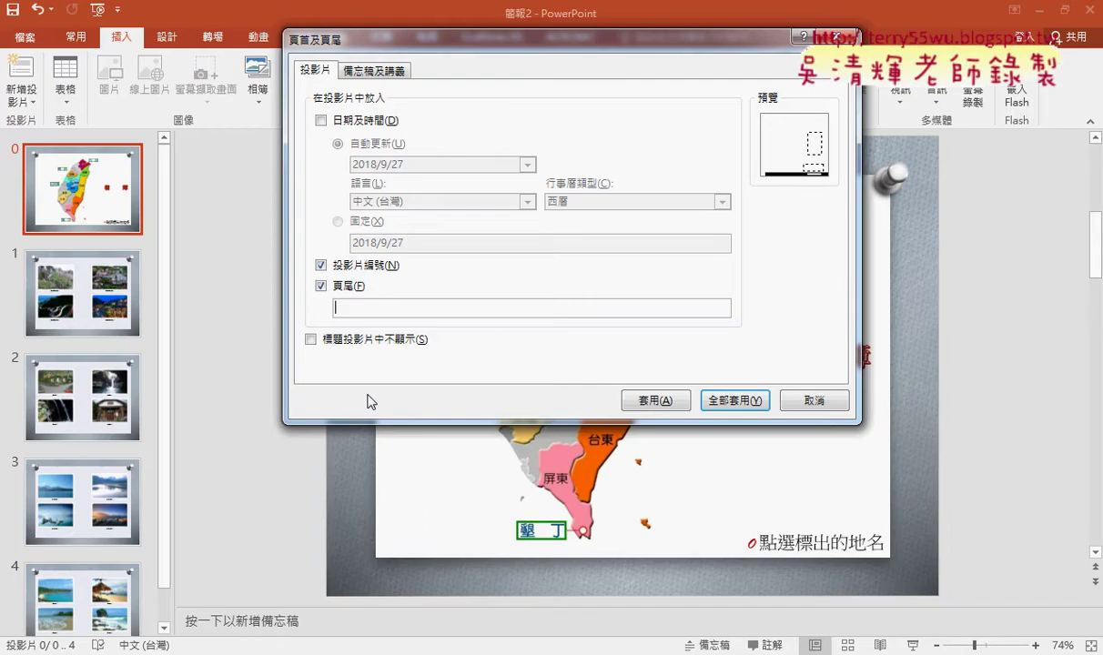
{"action": "type", "text": "台"}
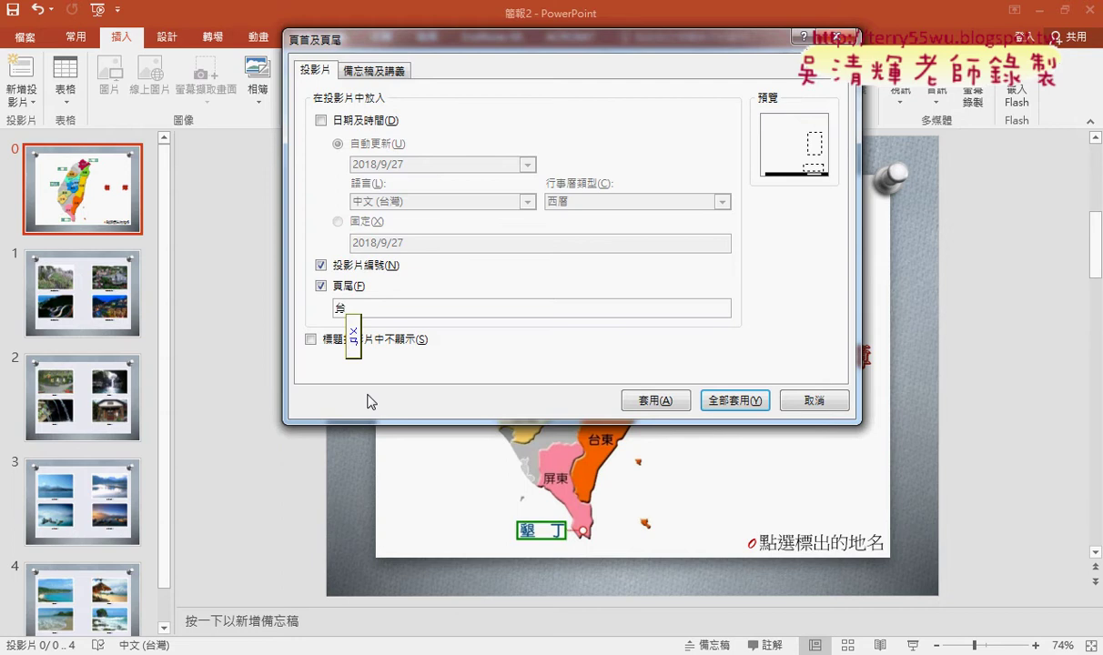
{"action": "type", "text": "灣旅遊"}
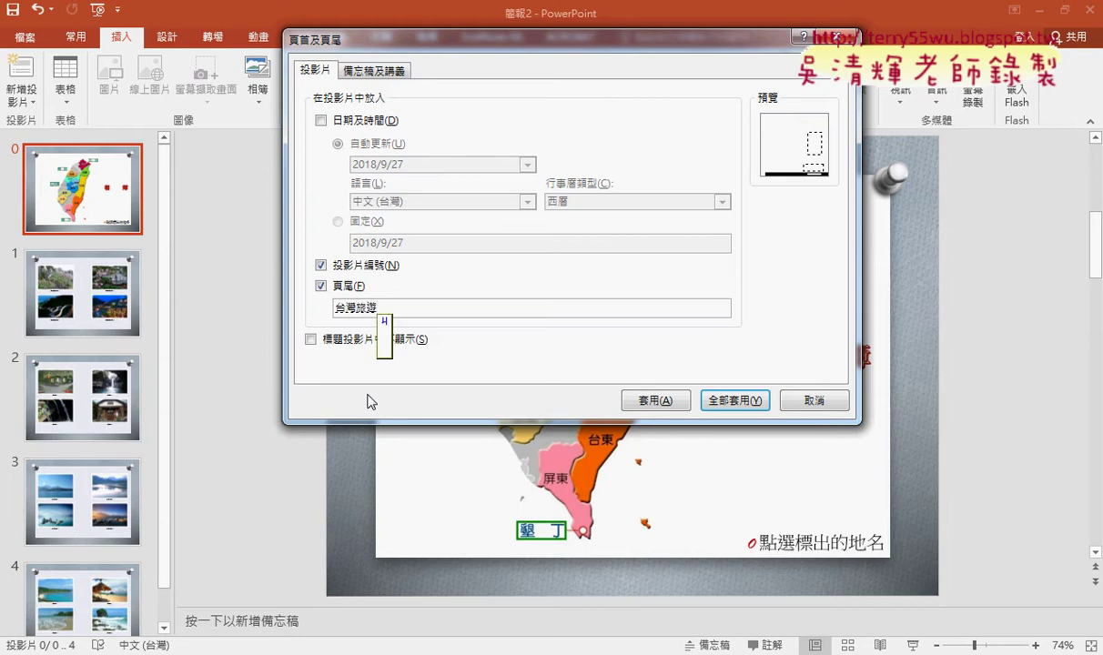
{"action": "type", "text": "ㄐ景點"}
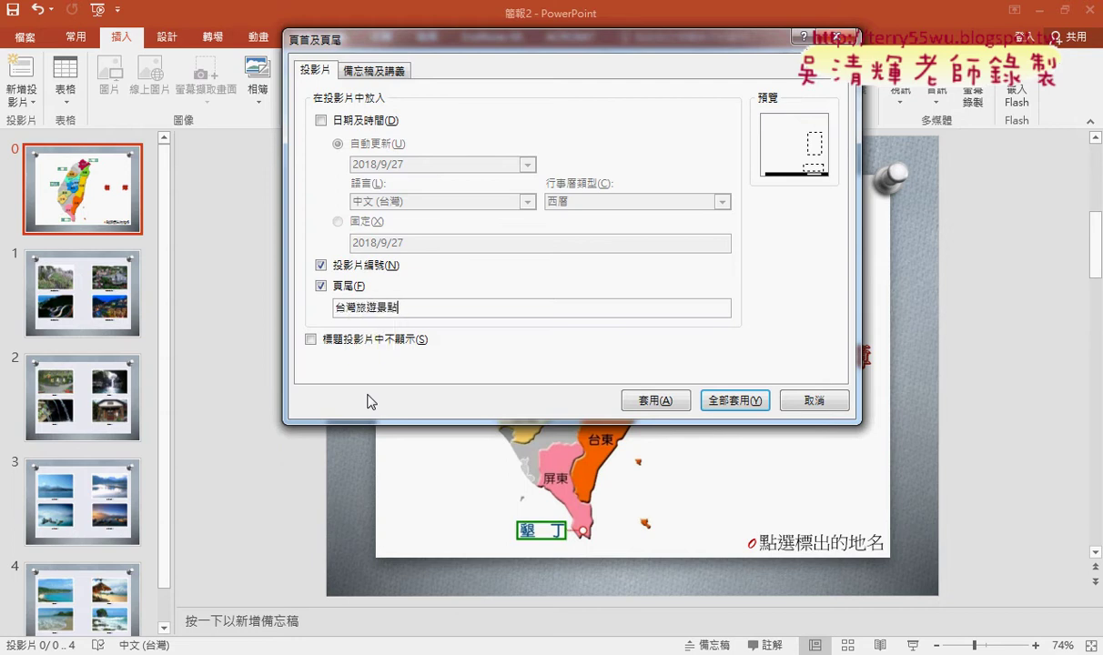
{"action": "left_click", "coordinate": [375, 339]}
{"action": "left_click", "coordinate": [736, 400]}
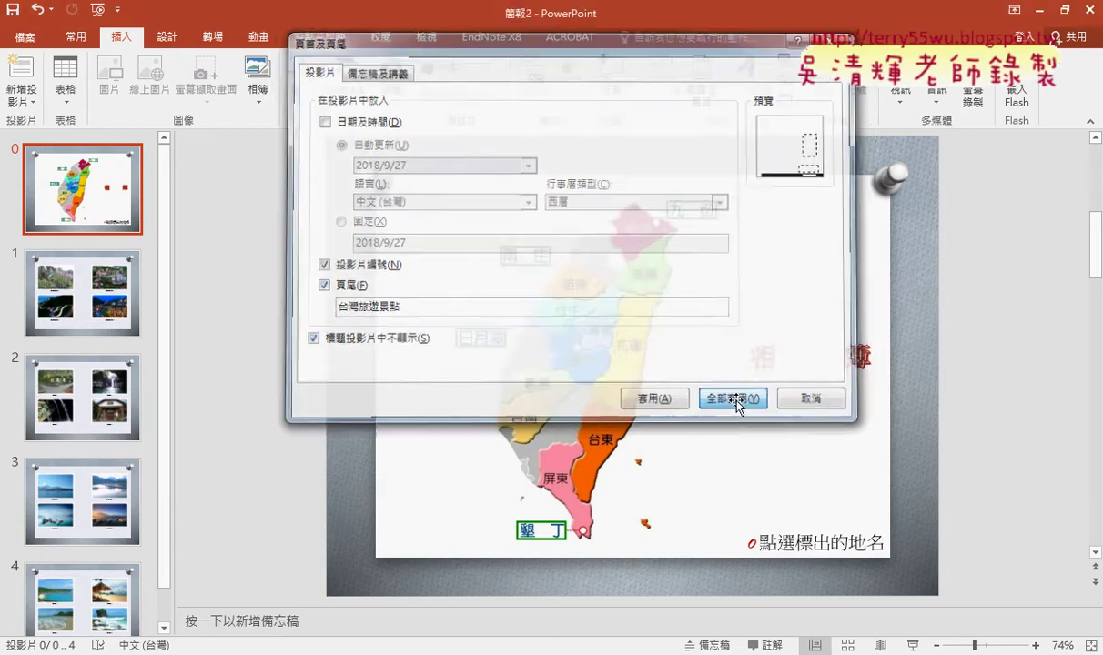
- Check the footer and numbers on slides 1 to 4, then consult the instructions PDF
{"action": "left_click", "coordinate": [80, 318]}
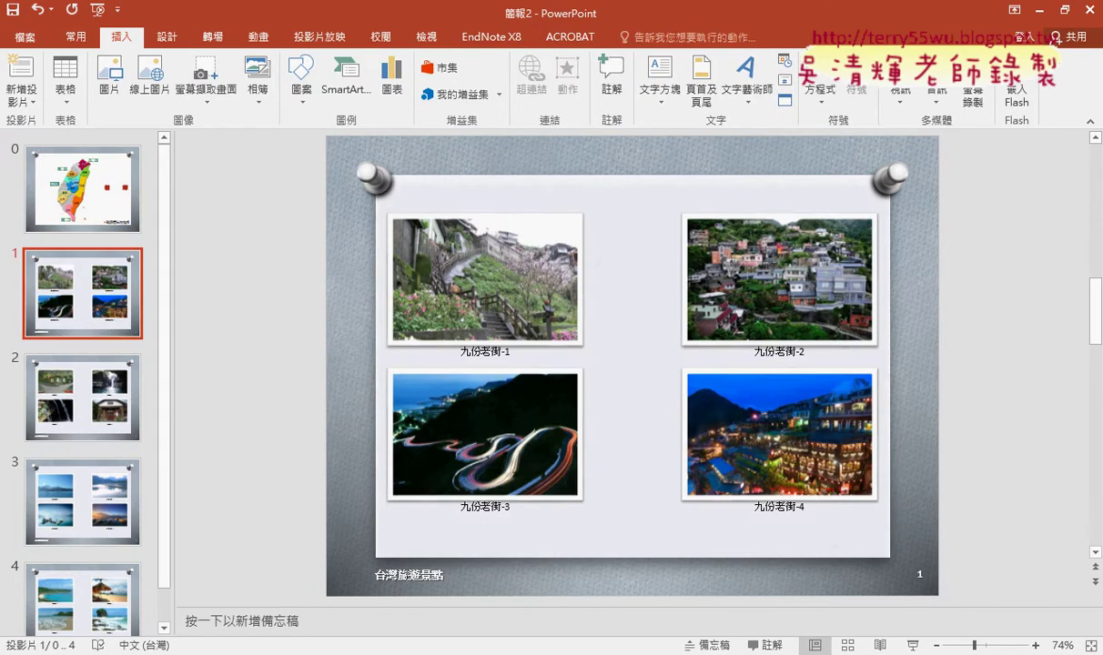
{"action": "key", "text": "Down"}
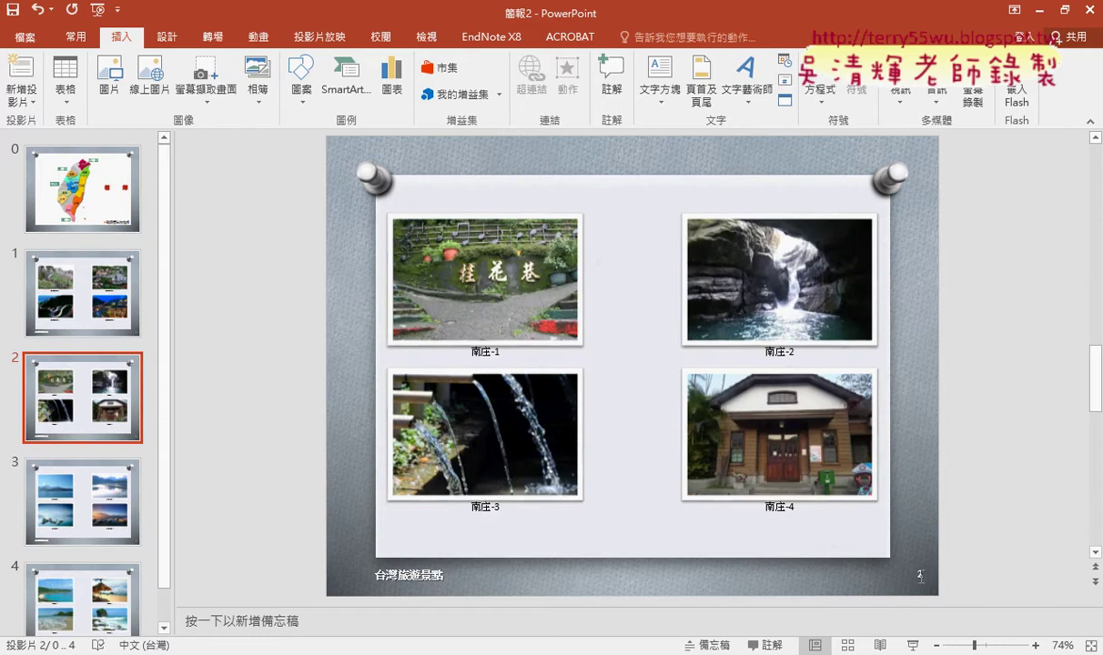
{"action": "left_click", "coordinate": [97, 487]}
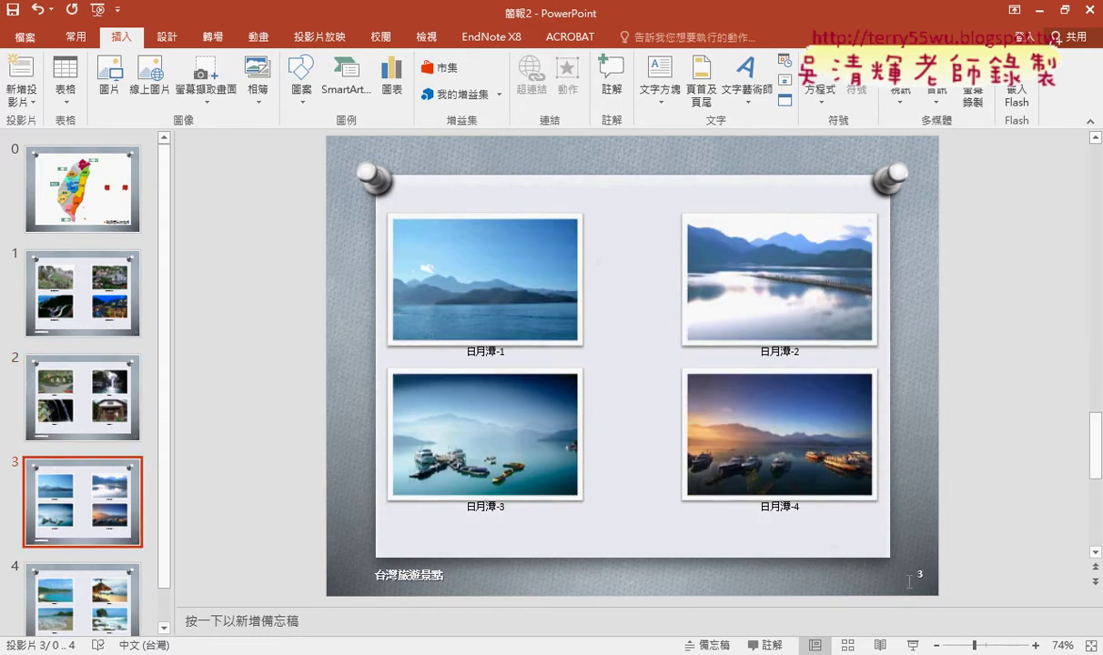
{"action": "key", "text": "Down"}
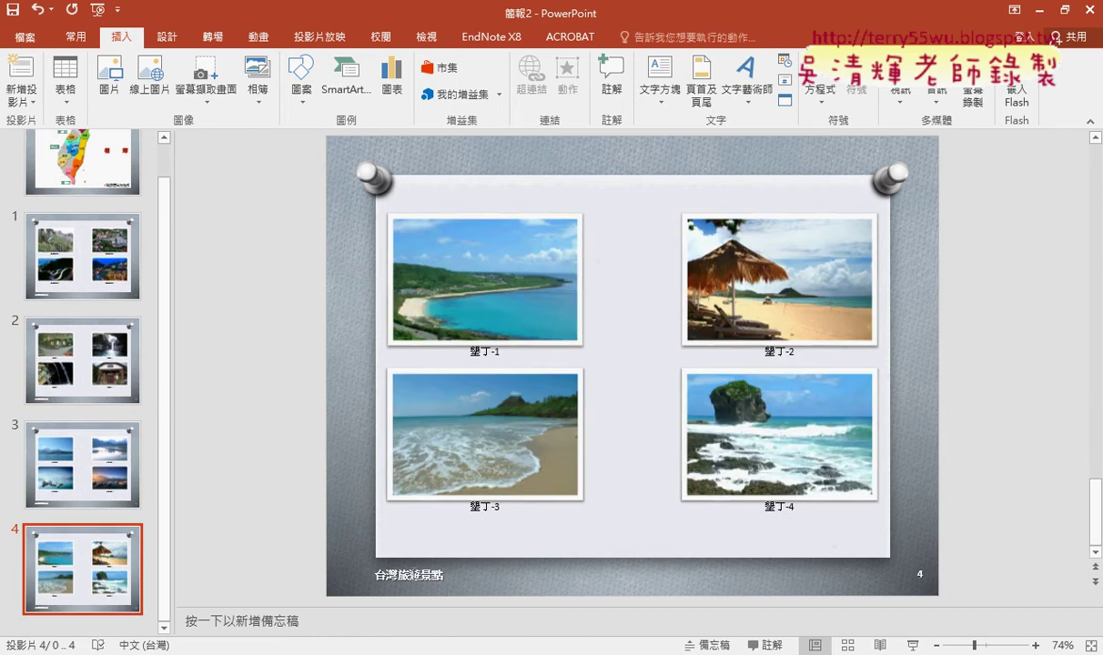
{"action": "left_click", "coordinate": [713, 102]}
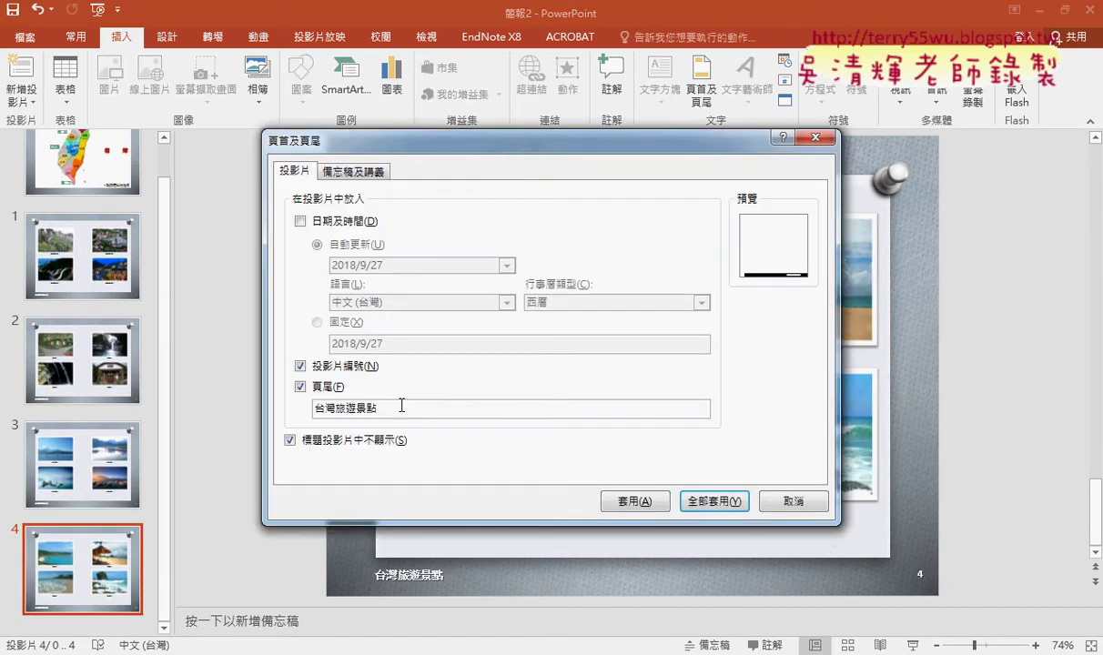
{"action": "left_click", "coordinate": [815, 138]}
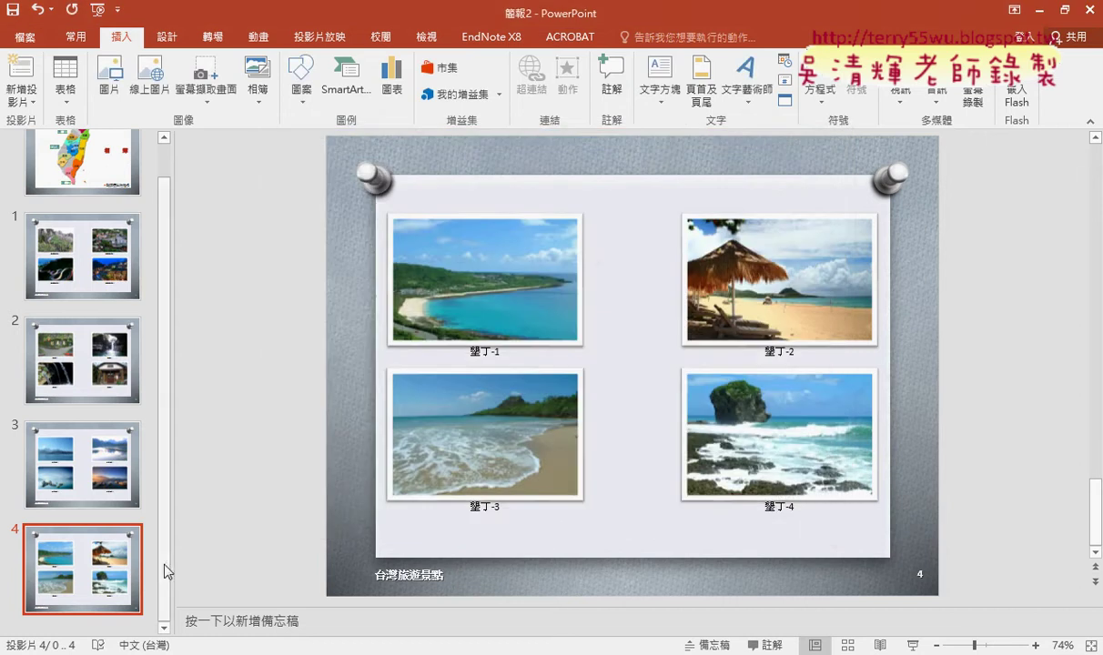
{"action": "key", "text": "alt+Tab"}
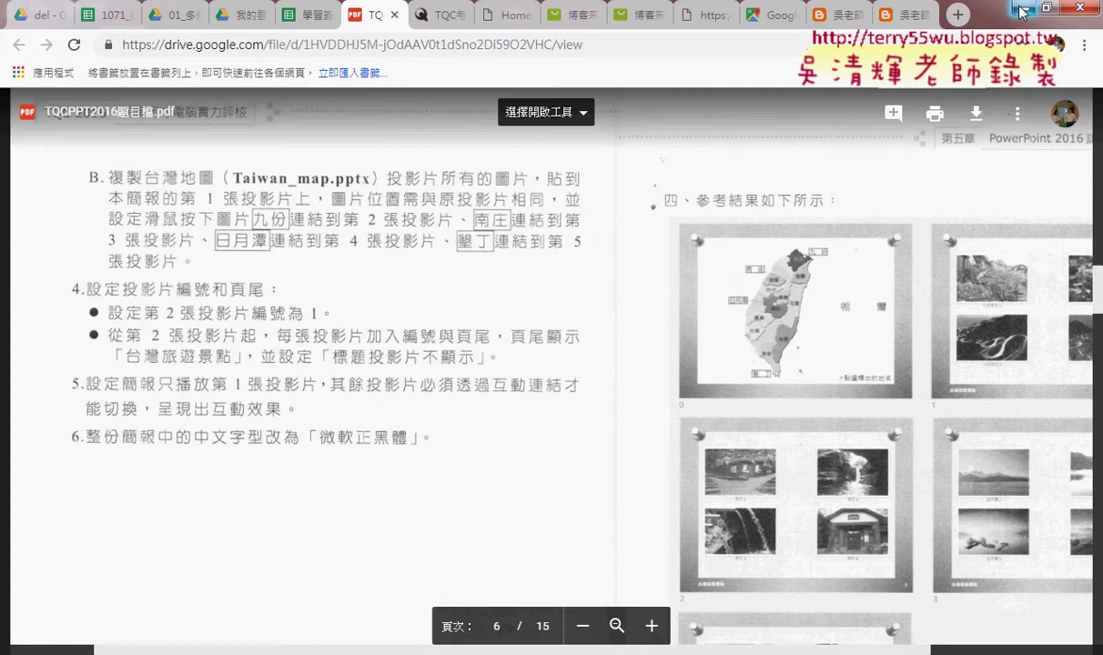
{"action": "key", "text": "alt+Tab"}
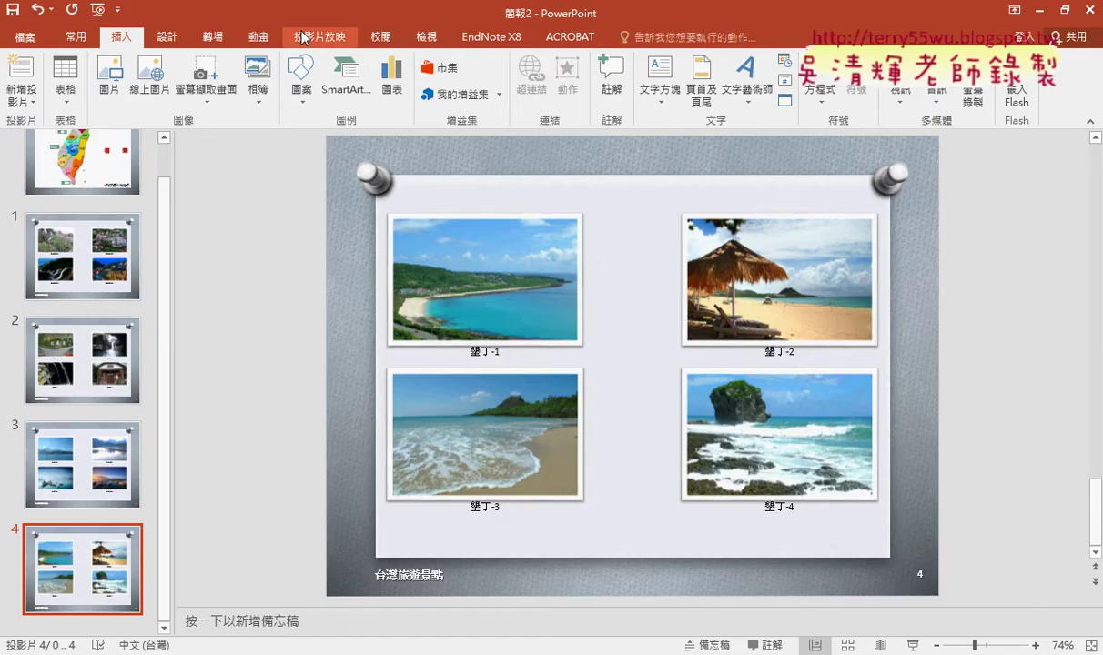
- In Set Up Slide Show, show slides from 0 to 0 only
{"action": "left_click", "coordinate": [305, 37]}
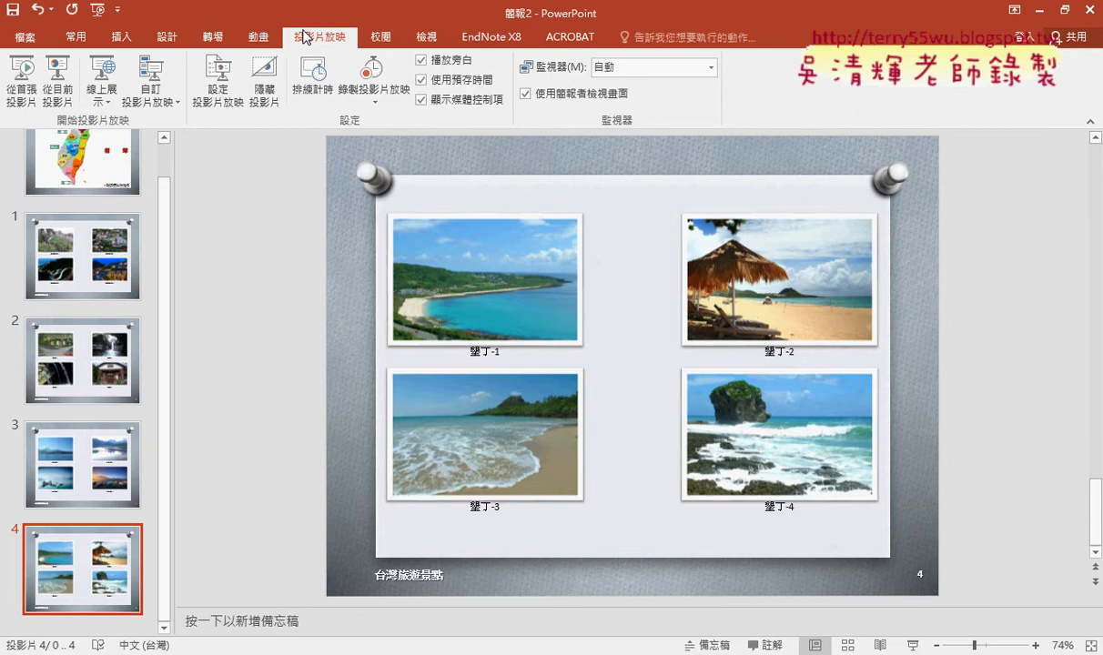
{"action": "left_click", "coordinate": [231, 100]}
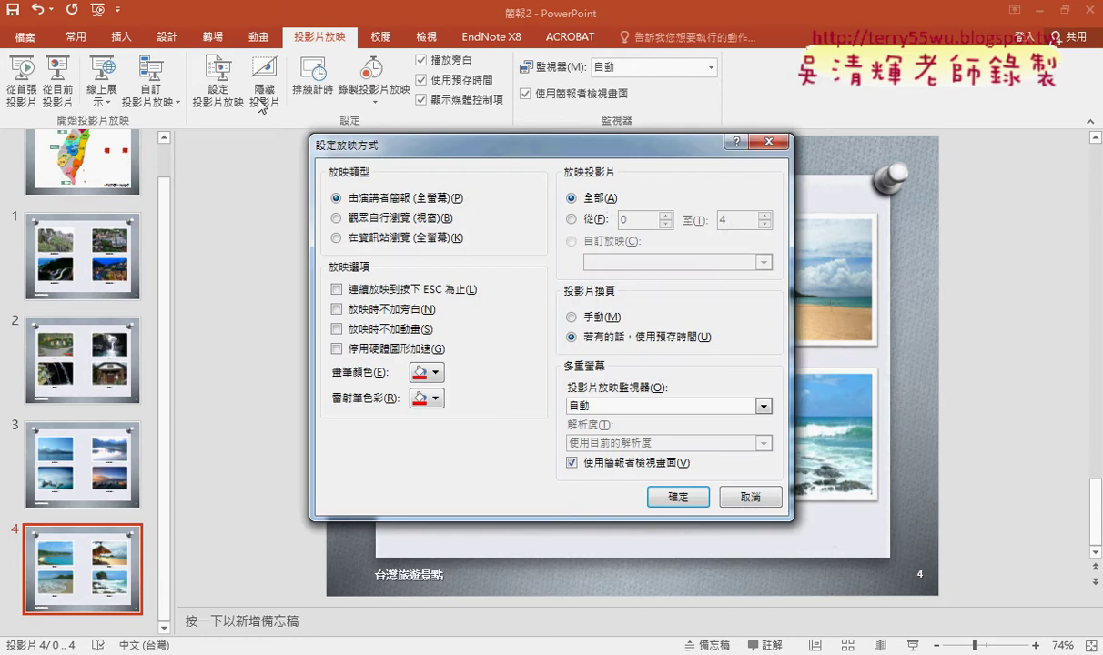
{"action": "left_click", "coordinate": [572, 220]}
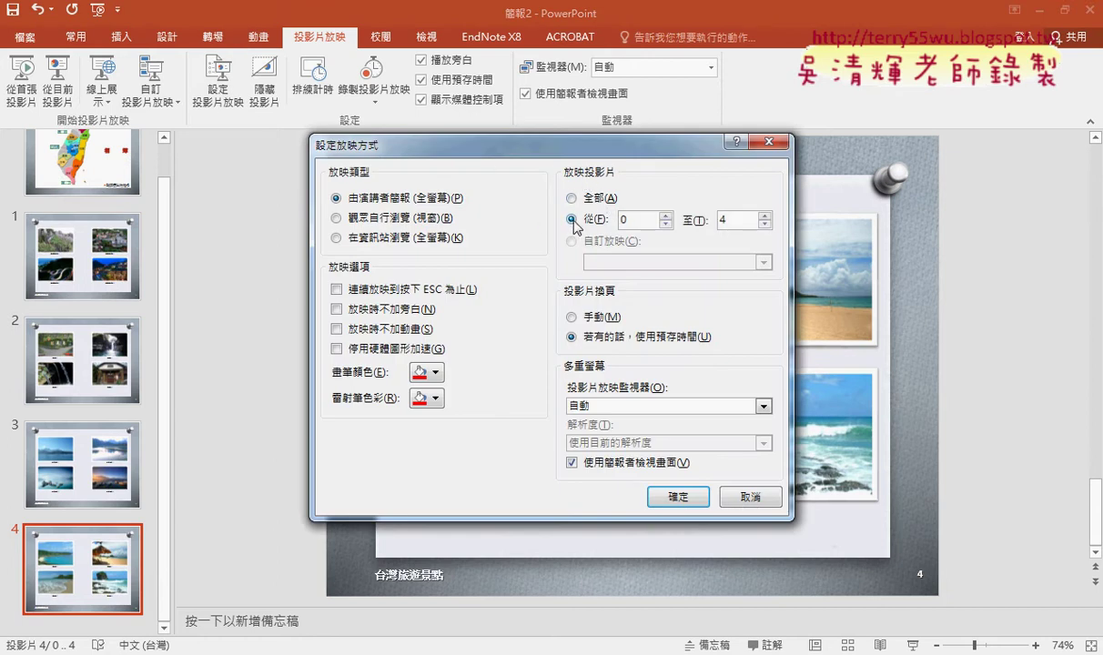
{"action": "left_click", "coordinate": [766, 225]}
{"action": "left_click", "coordinate": [765, 225]}
{"action": "left_click", "coordinate": [765, 225]}
{"action": "left_click", "coordinate": [766, 225]}
{"action": "left_click_drag", "start_coordinate": [358, 25], "coordinate": [293, 37]}
{"action": "left_click_drag", "start_coordinate": [223, 127], "coordinate": [232, 25]}
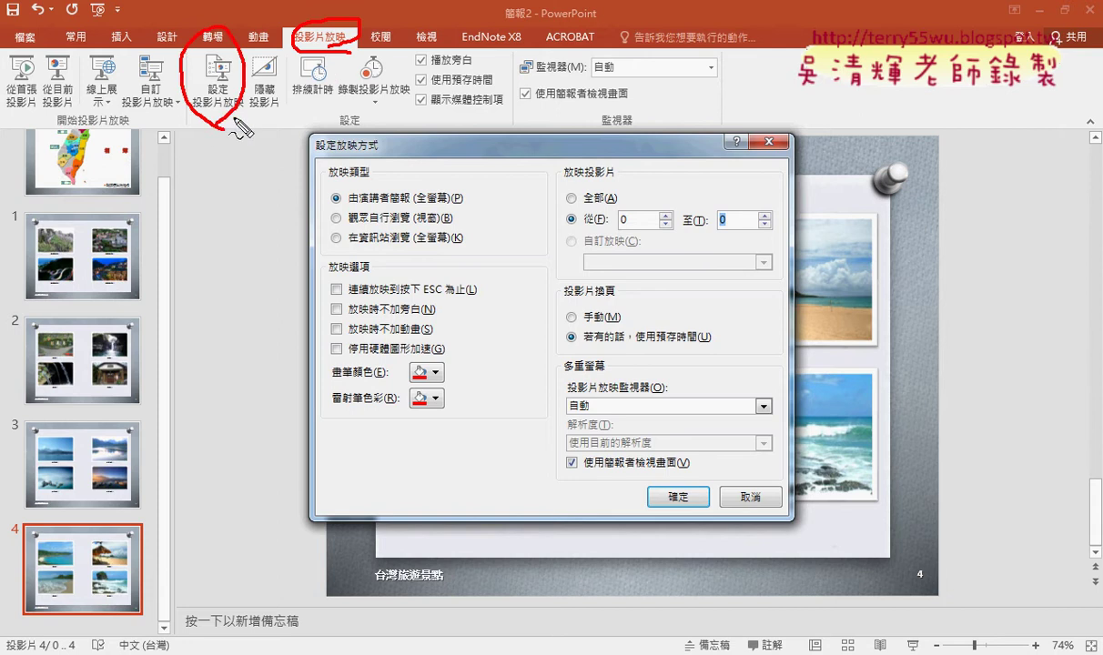
{"action": "mouse_move", "coordinate": [232, 117]}
{"action": "left_mouse_down"}
{"action": "mouse_move", "coordinate": [557, 217]}
{"action": "mouse_move", "coordinate": [537, 233]}
{"action": "left_mouse_up"}
{"action": "left_click_drag", "start_coordinate": [622, 233], "coordinate": [628, 230]}
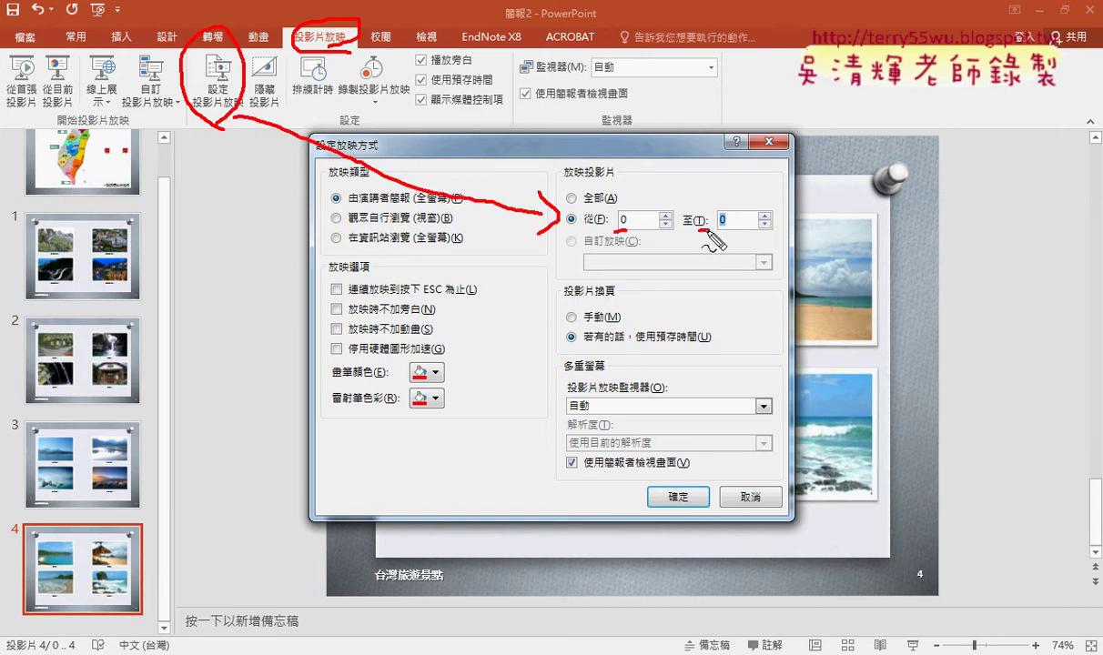
{"action": "left_click_drag", "start_coordinate": [699, 232], "coordinate": [739, 230]}
{"action": "key", "text": "Escape"}
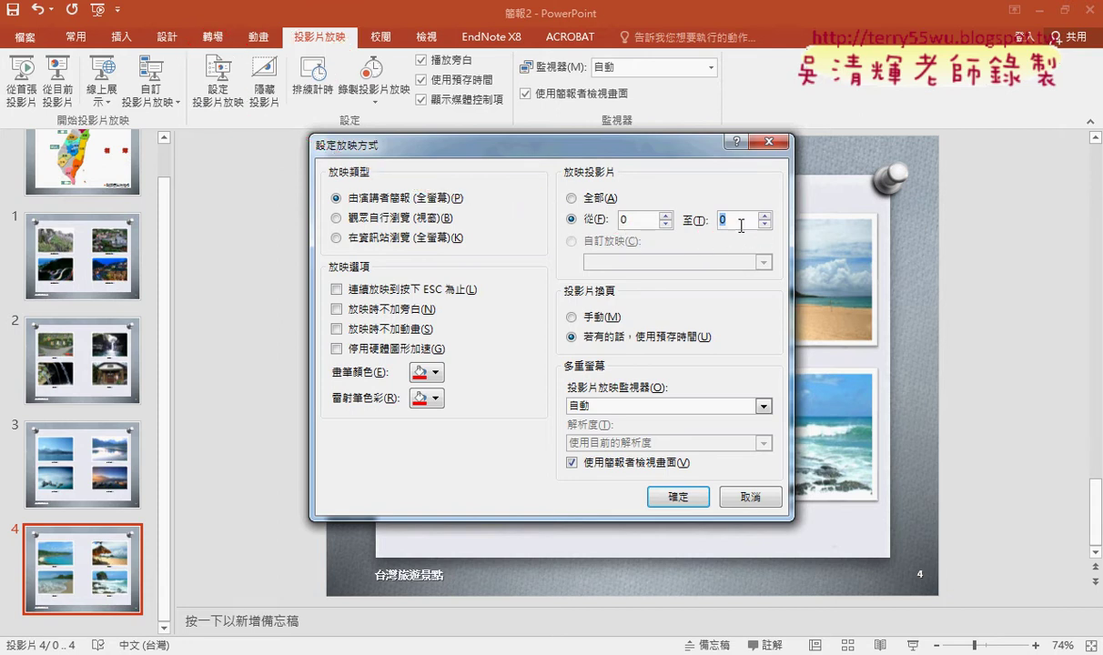
{"action": "left_click", "coordinate": [675, 496]}
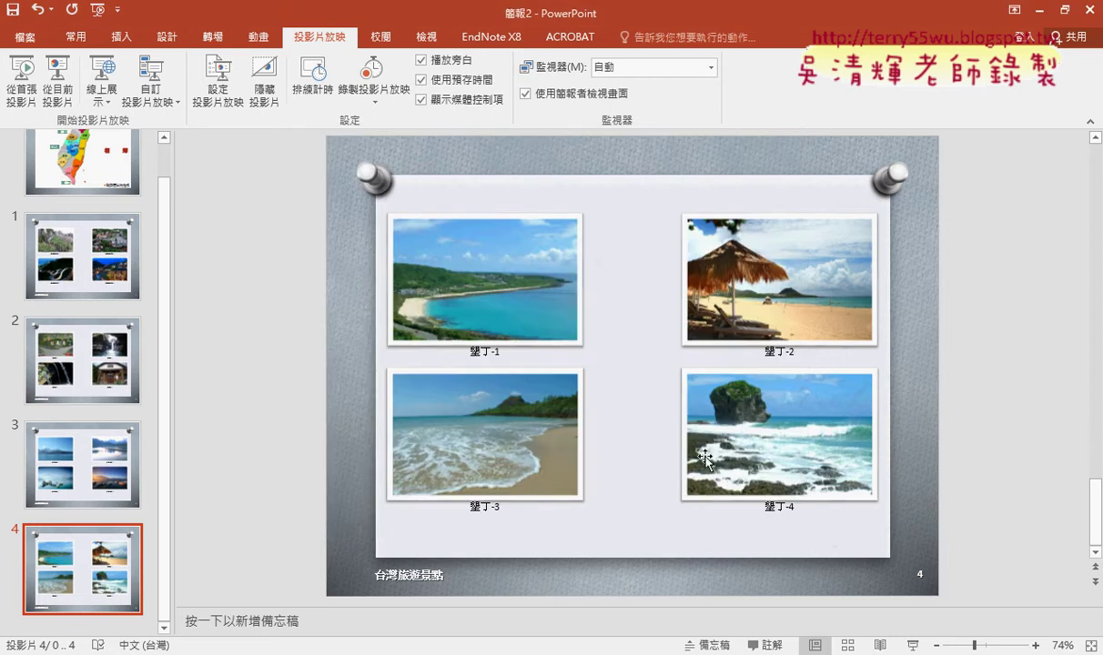
- Start the slide show from map slide 0 and confirm a click ends it
{"action": "left_click", "coordinate": [78, 182]}
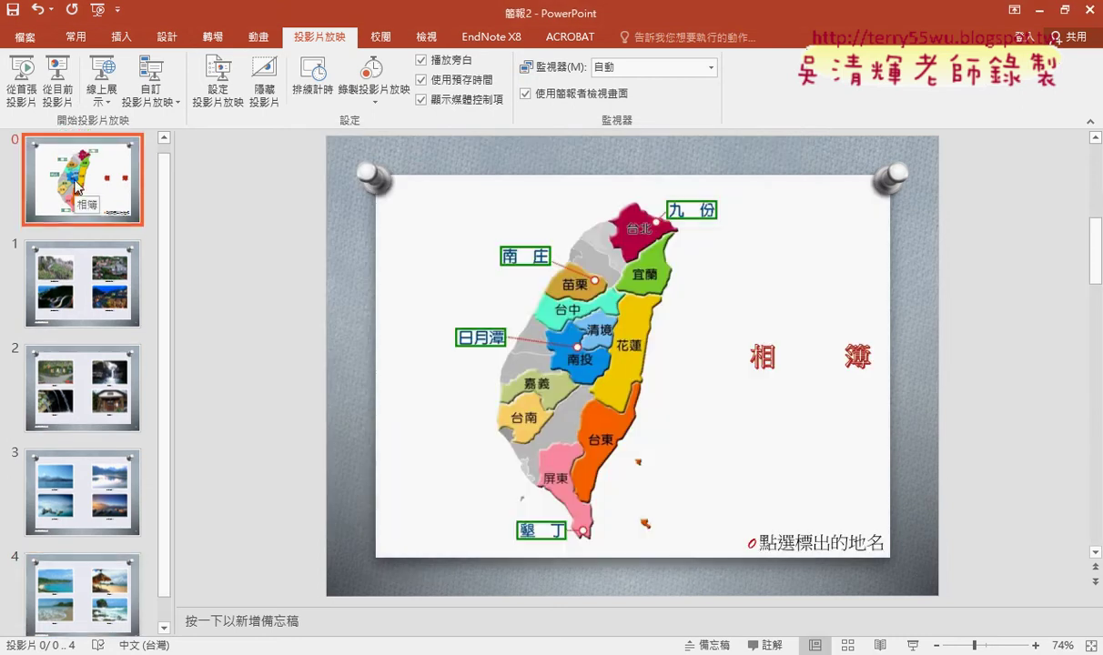
{"action": "left_click", "coordinate": [914, 645]}
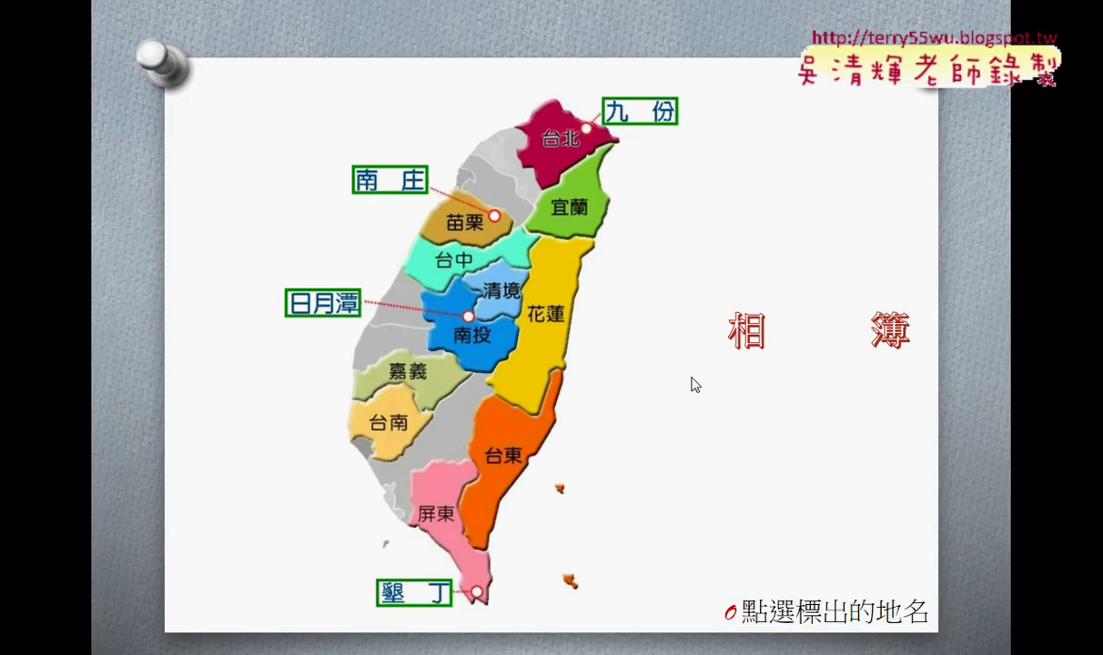
{"action": "left_click", "coordinate": [689, 408]}
- Test the 九份, 南庄, 日月潭 and 墾丁 links, end the show, and open the PDF
{"action": "left_click", "coordinate": [641, 113]}
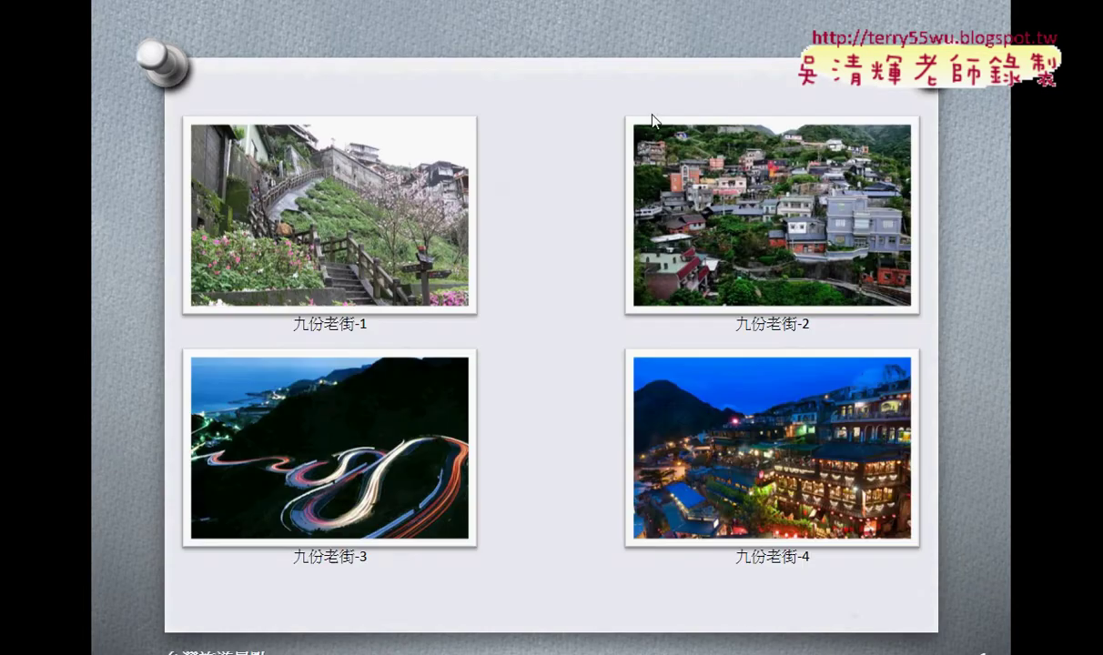
{"action": "left_click", "coordinate": [571, 245]}
{"action": "left_click", "coordinate": [401, 182]}
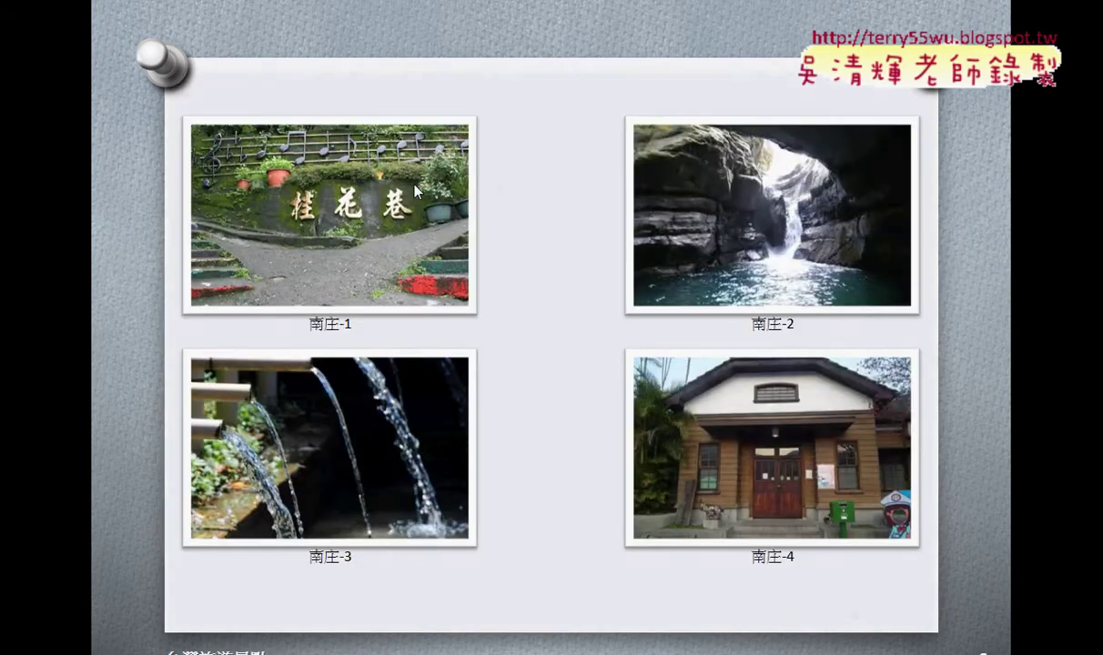
{"action": "left_click", "coordinate": [555, 274]}
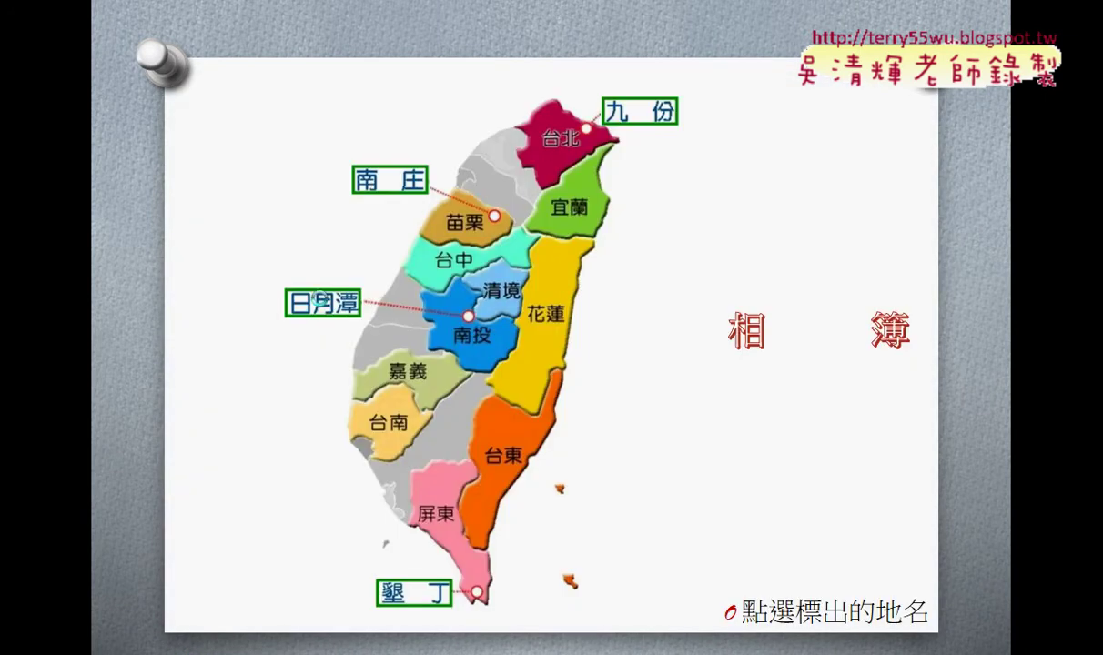
{"action": "left_click", "coordinate": [309, 293]}
{"action": "left_click", "coordinate": [535, 283]}
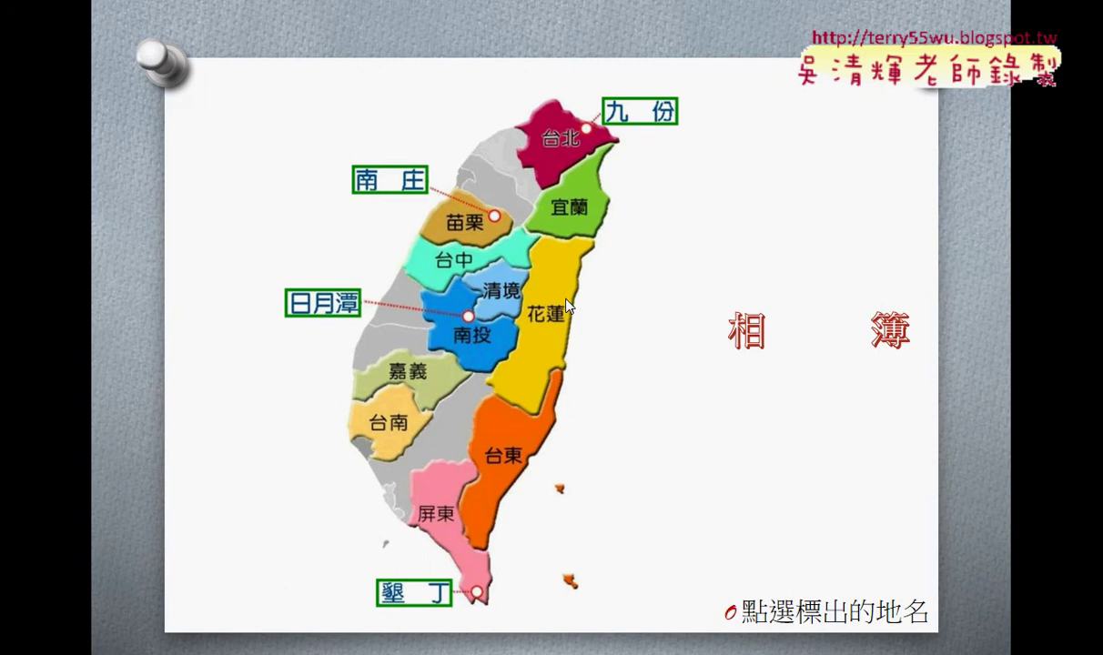
{"action": "left_click", "coordinate": [401, 589]}
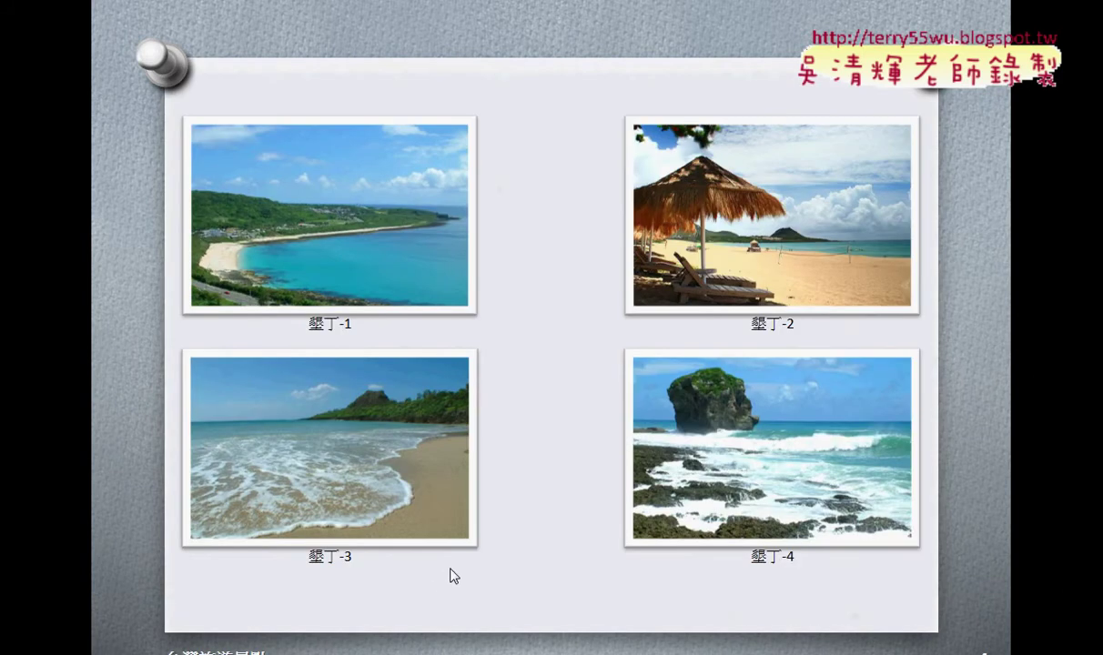
{"action": "left_click", "coordinate": [546, 418]}
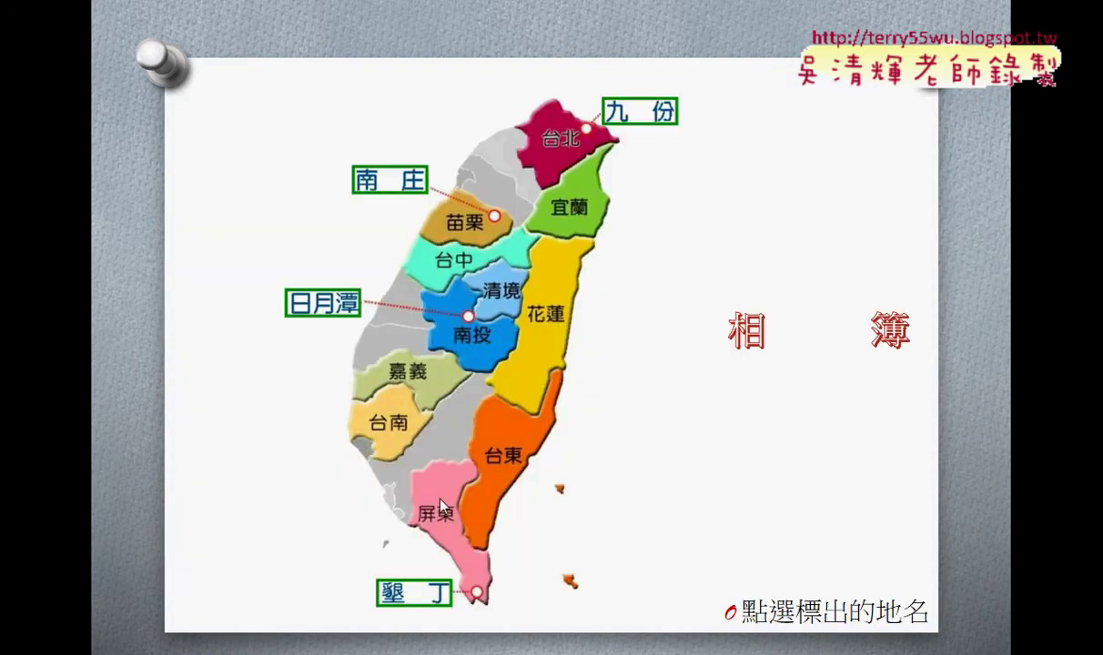
{"action": "key", "text": "Escape"}
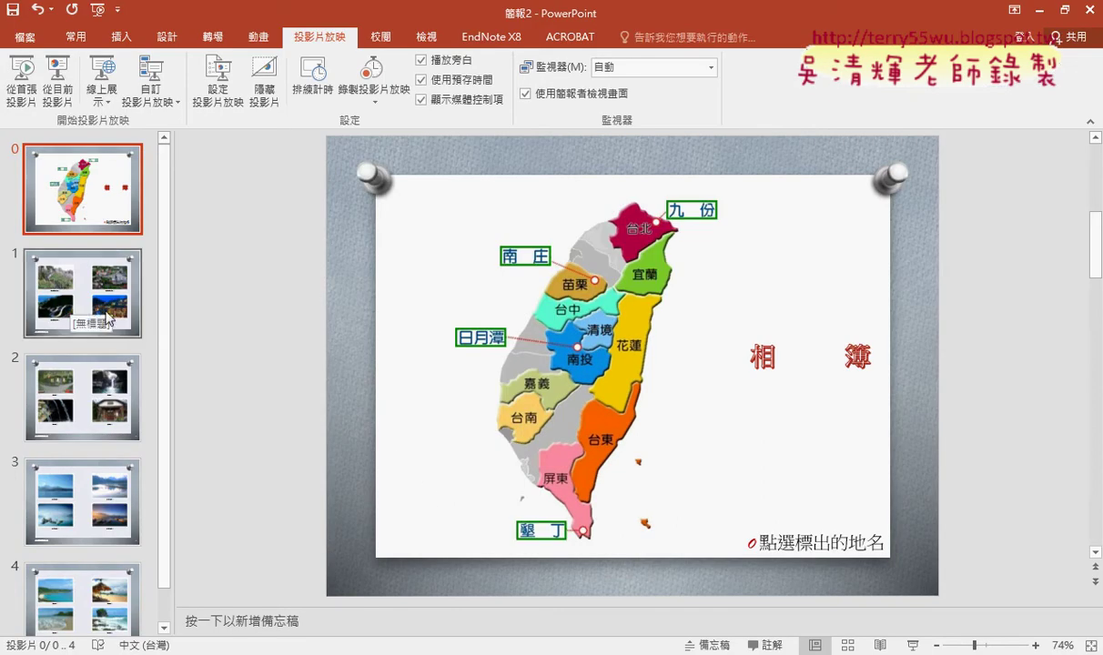
{"action": "key", "text": "alt+Tab"}
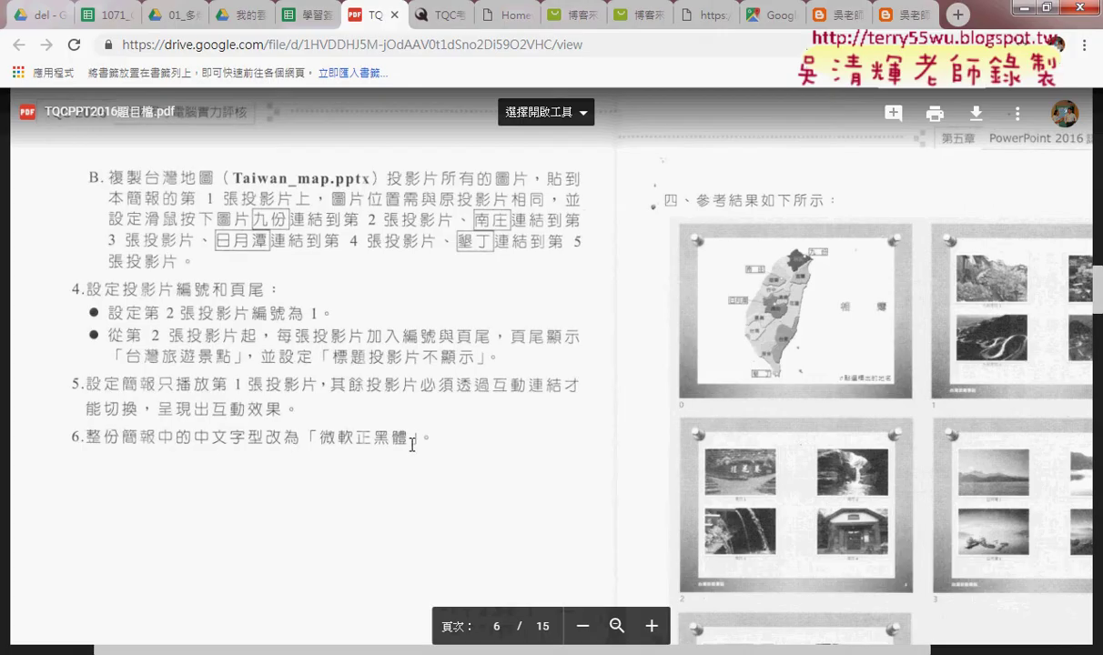
- Return to the PowerPoint presentation after reviewing the remaining instructions
{"action": "key", "text": "alt+Tab"}
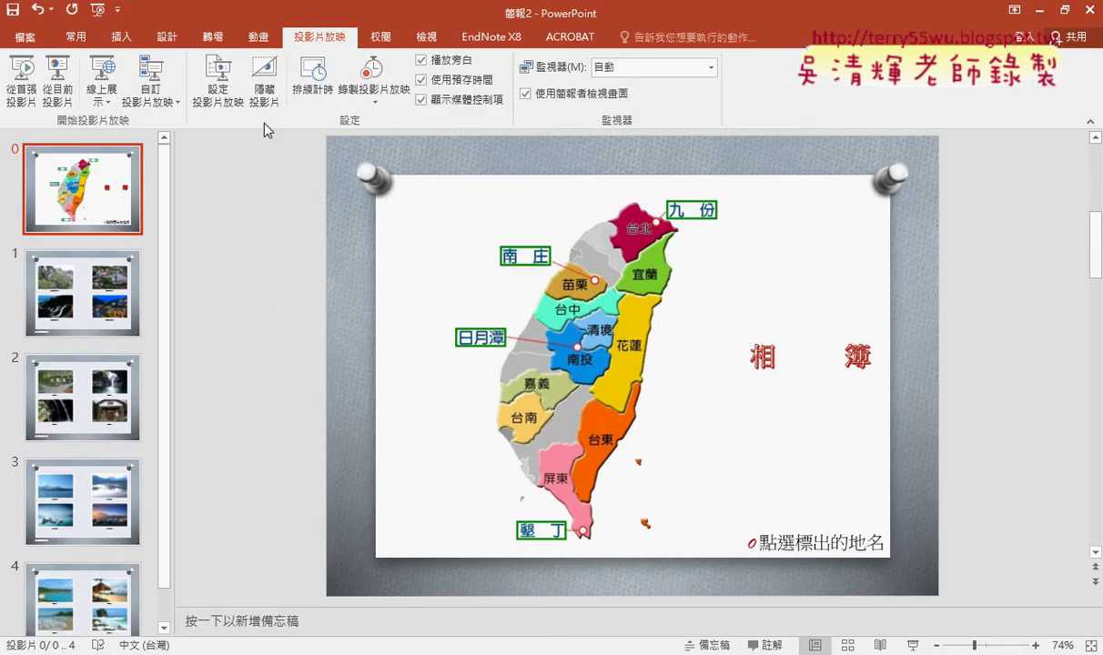
- Switch to Outline View and select all the outline text
{"action": "left_click", "coordinate": [426, 37]}
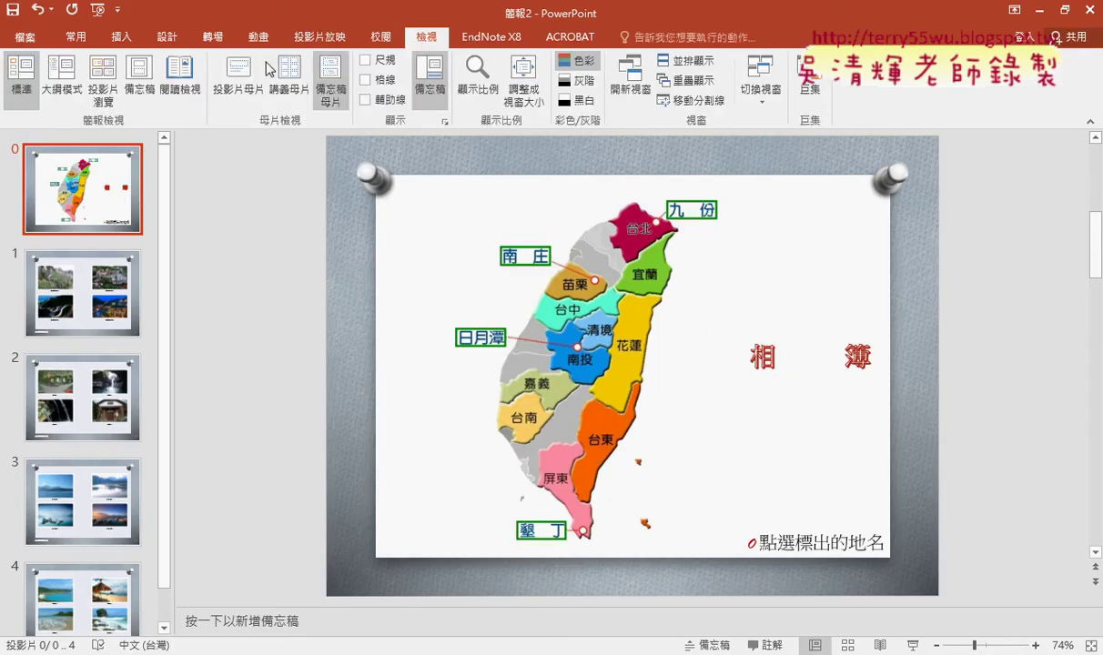
{"action": "left_click", "coordinate": [57, 84]}
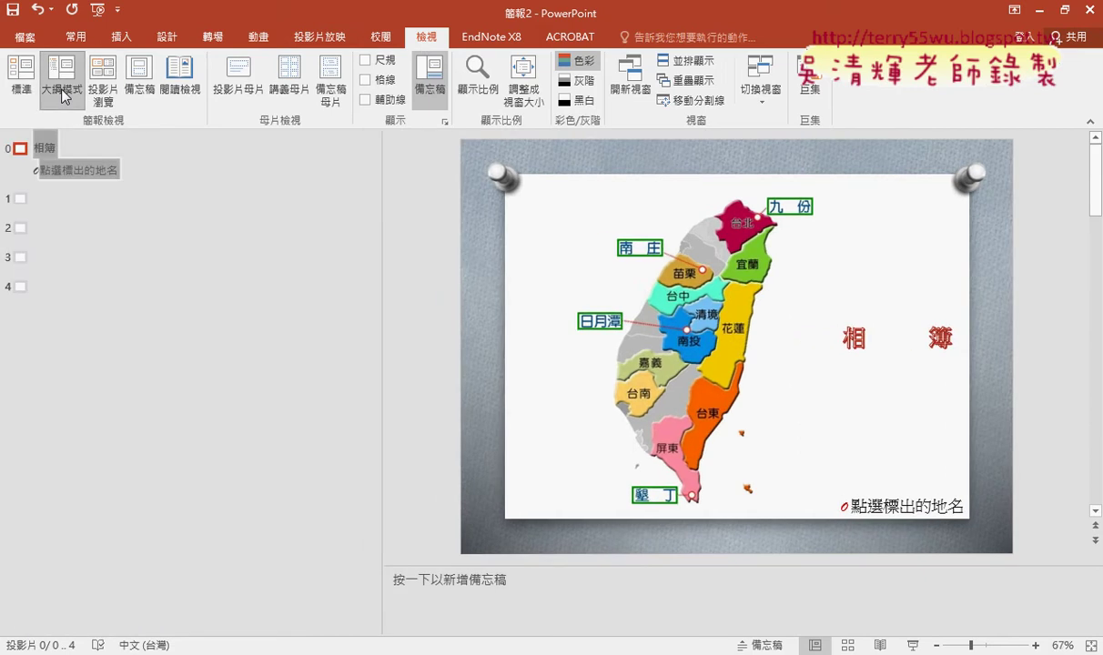
{"action": "left_click", "coordinate": [188, 176]}
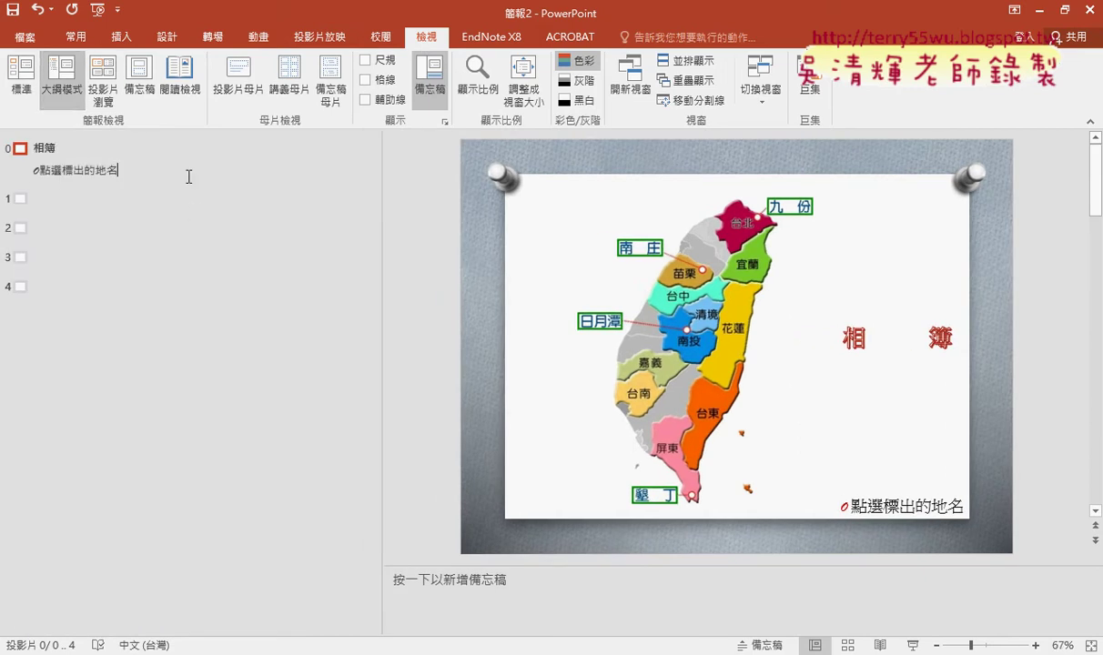
{"action": "key", "text": "ctrl+a"}
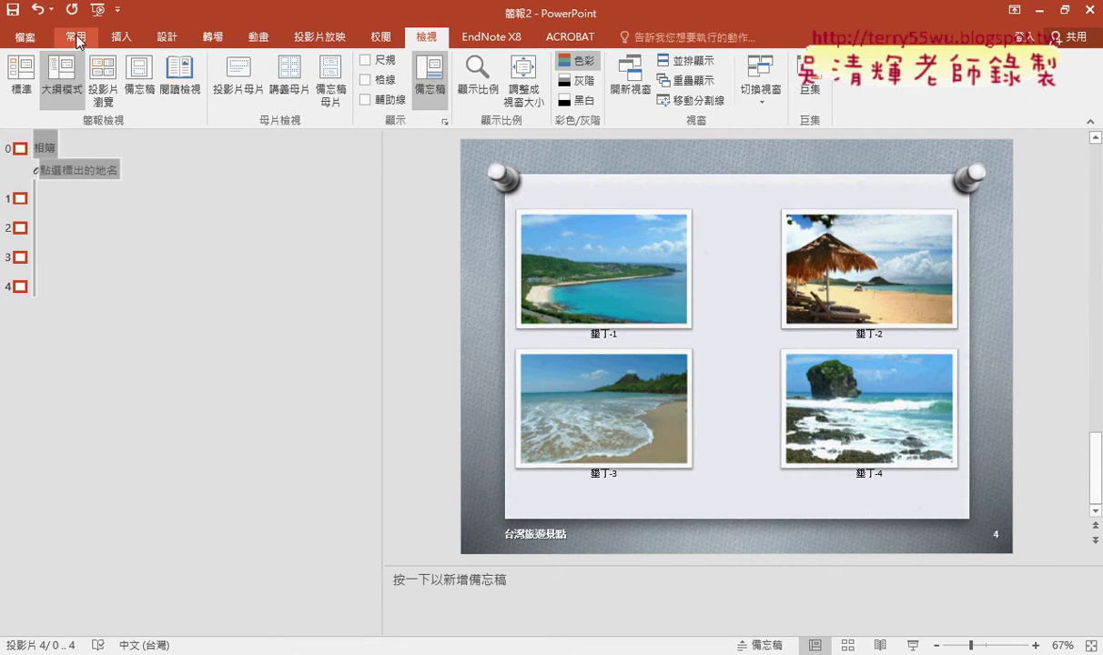
- Apply the 微軟正黑體 font to all the selected text
{"action": "left_click", "coordinate": [76, 36]}
{"action": "left_click", "coordinate": [312, 68]}
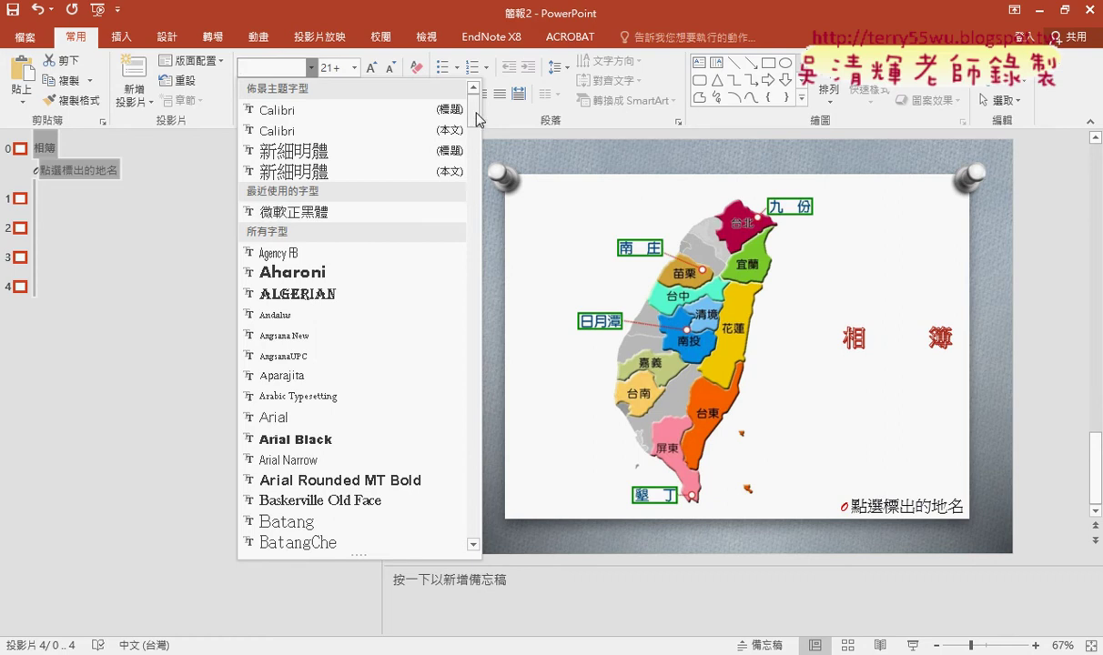
{"action": "scroll", "coordinate": [474, 107], "scroll_direction": "down", "scroll_amount": 3}
{"action": "scroll", "coordinate": [474, 107], "scroll_direction": "up", "scroll_amount": 3}
{"action": "left_click_drag", "start_coordinate": [474, 107], "coordinate": [475, 521]}
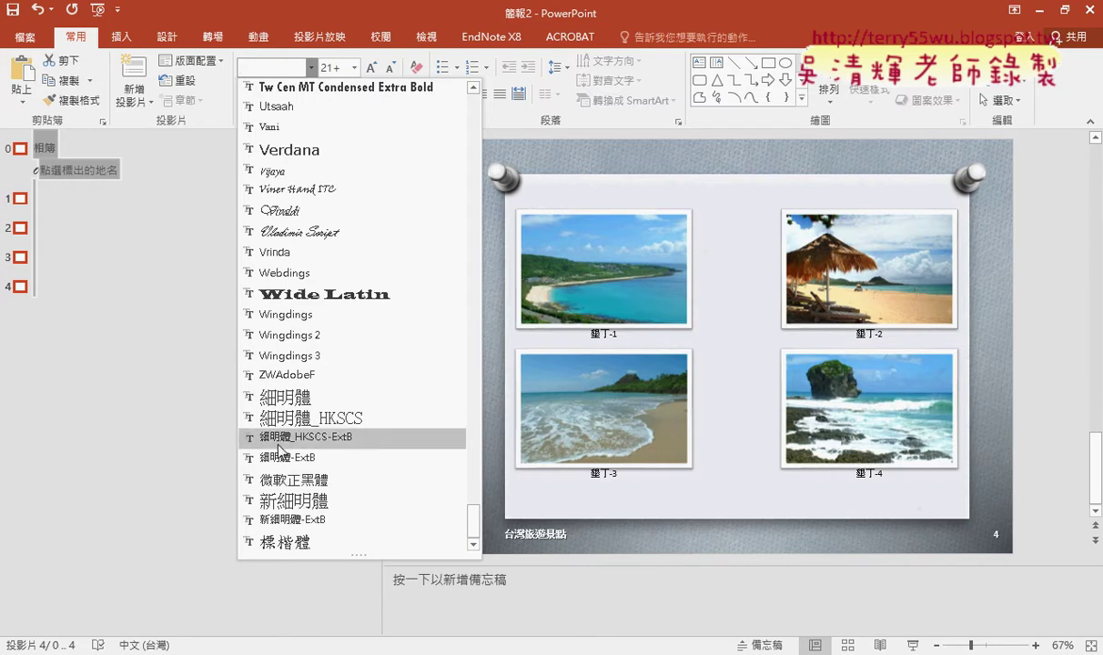
{"action": "left_click", "coordinate": [308, 482]}
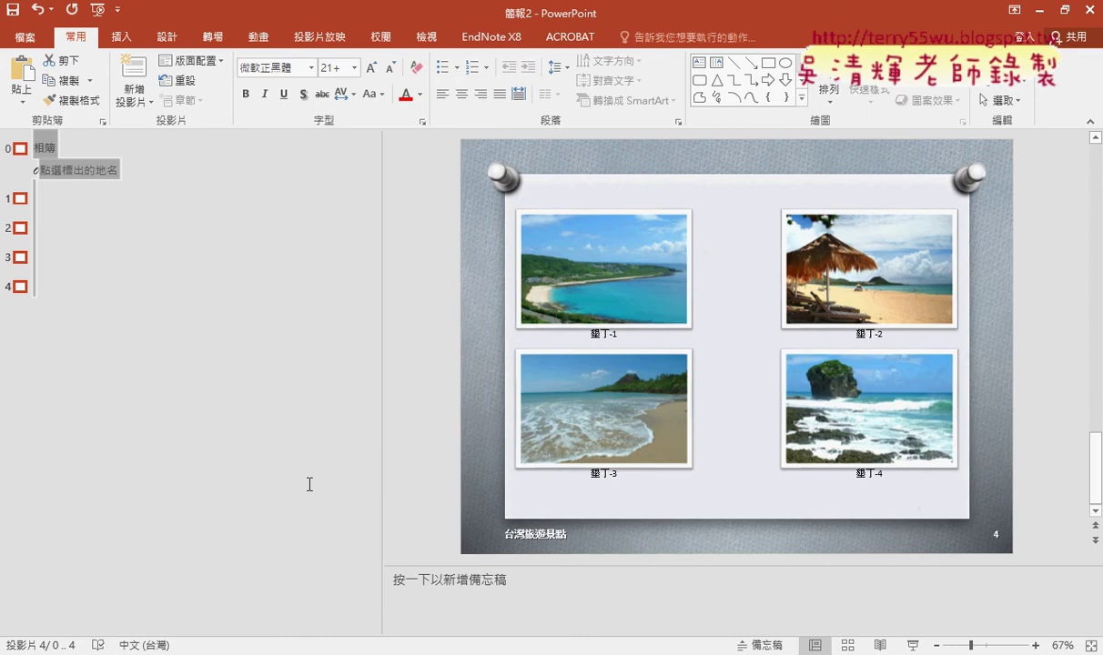
{"action": "left_click", "coordinate": [420, 38]}
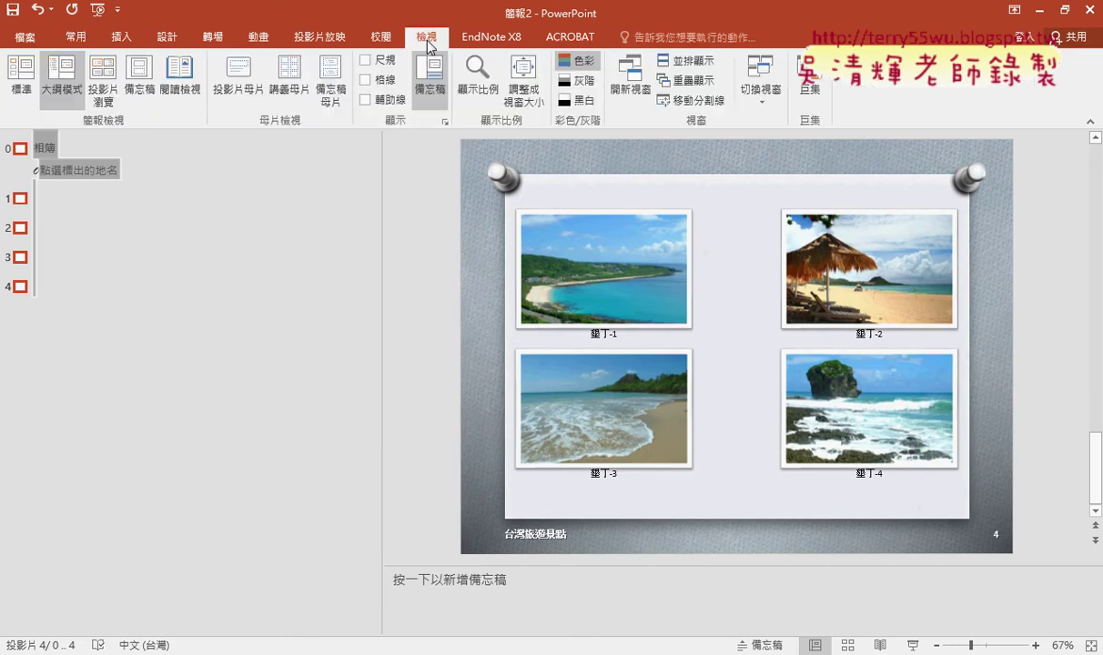
- Return to Normal view, save the album to the Desktop as 104A.pptx, and check the instructions PDF
{"action": "left_click", "coordinate": [14, 91]}
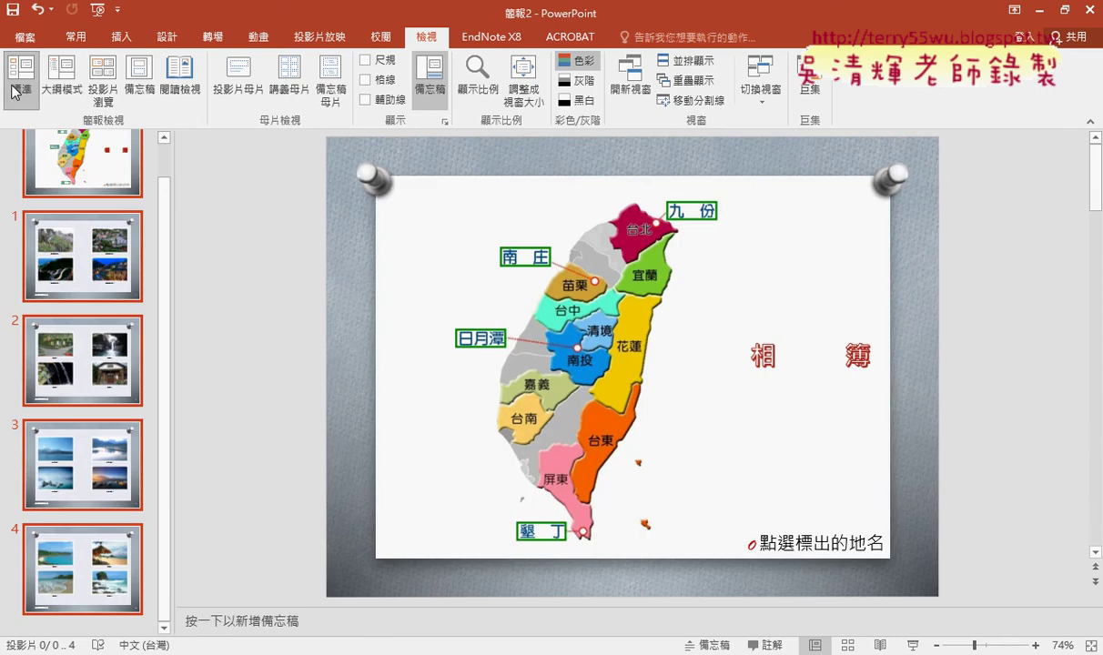
{"action": "left_click", "coordinate": [14, 11]}
{"action": "left_click", "coordinate": [246, 264]}
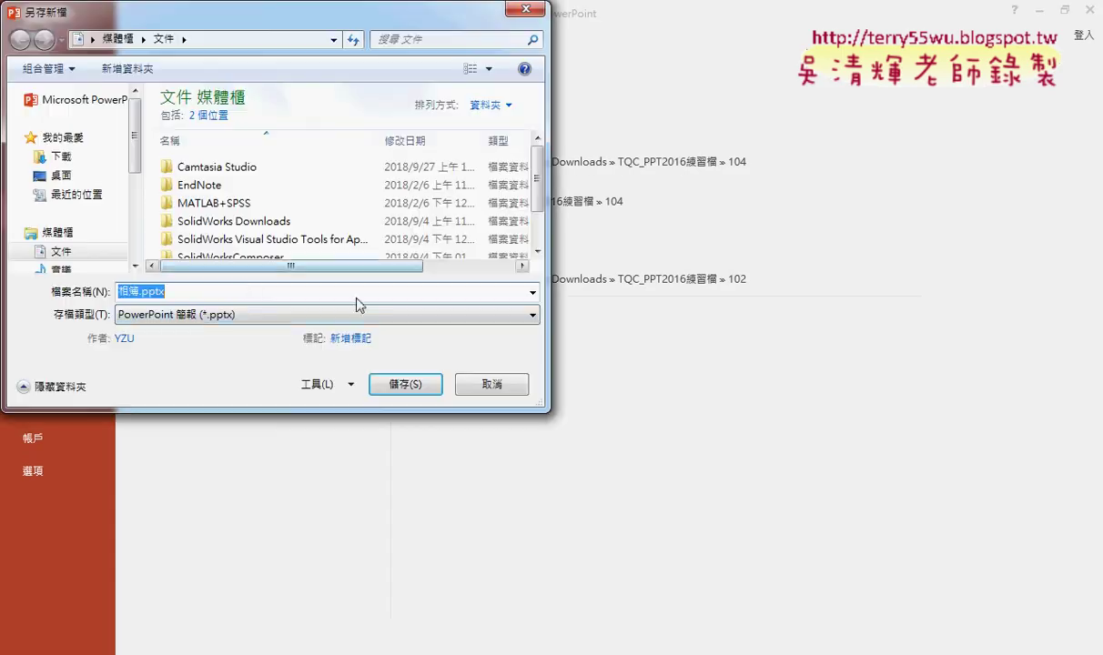
{"action": "type", "text": "1"}
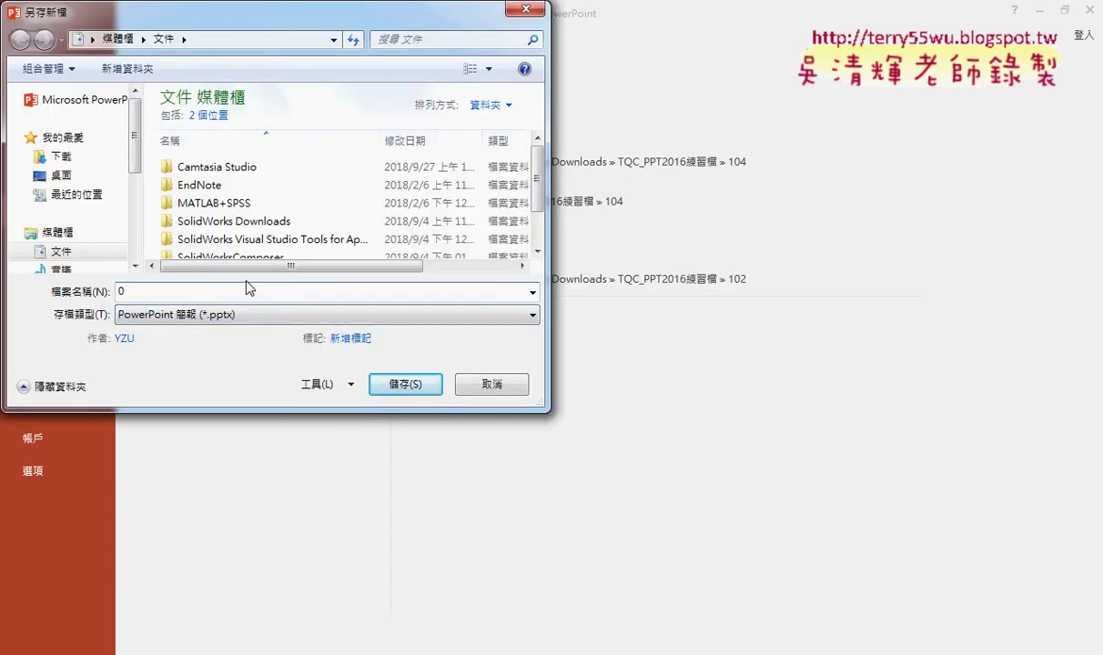
{"action": "type", "text": "04A"}
{"action": "left_click", "coordinate": [82, 177]}
{"action": "left_click", "coordinate": [386, 374]}
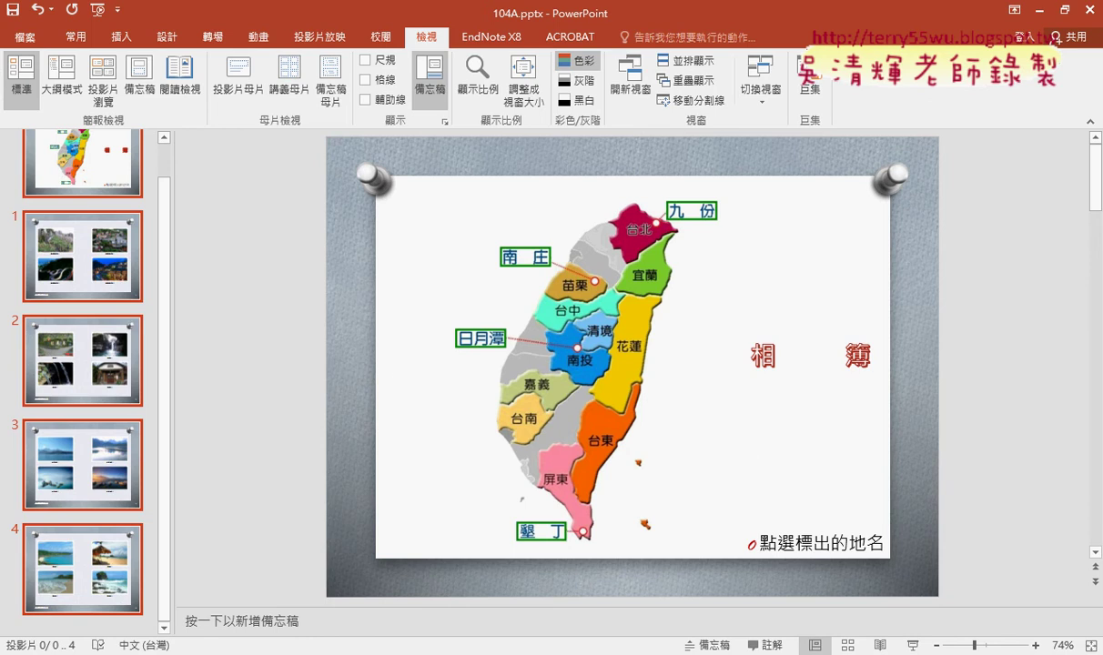
{"action": "key", "text": "alt+Tab"}
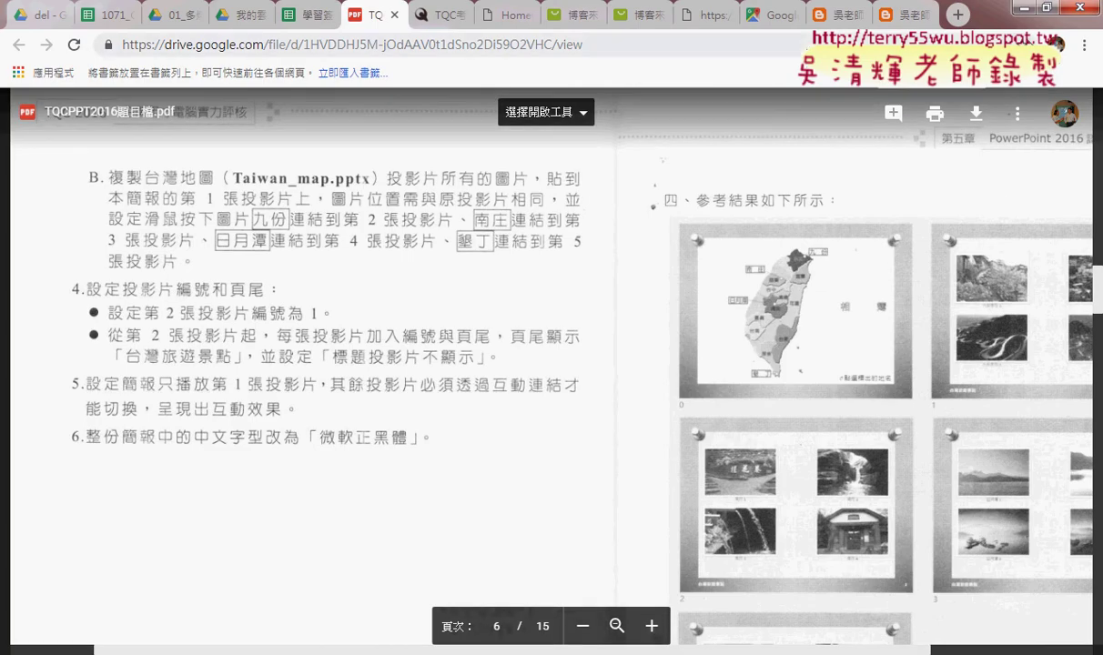
{"action": "key", "text": "alt+Tab"}
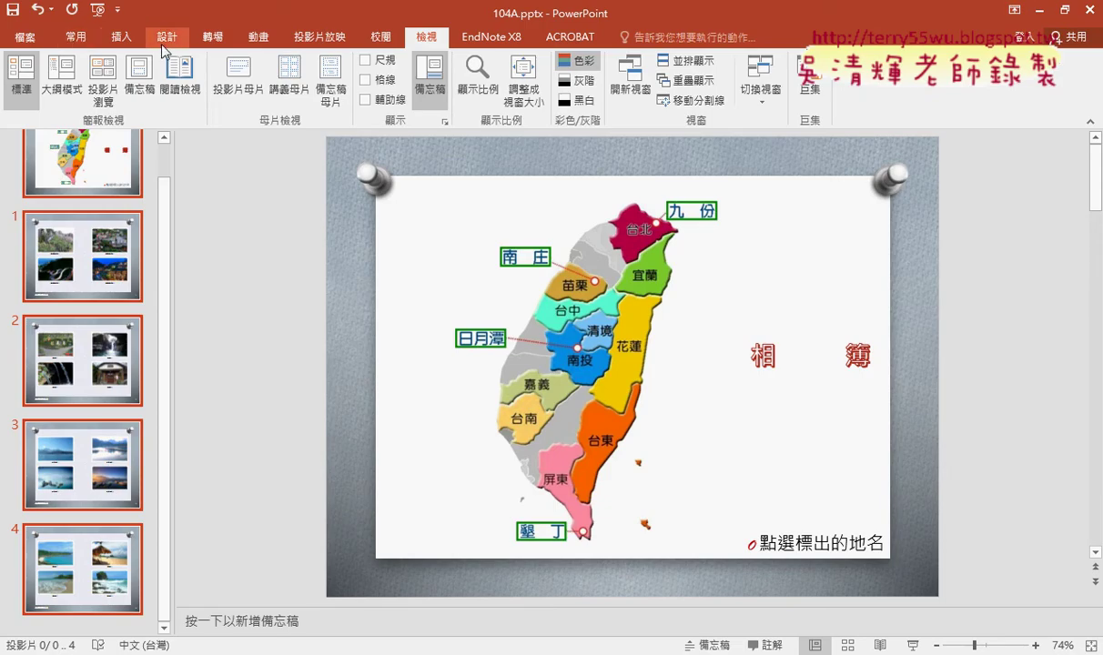
- Confirm in Custom Slide Size that slide numbering starts at 0, closing without changes
{"action": "left_click", "coordinate": [167, 36]}
{"action": "left_click", "coordinate": [953, 96]}
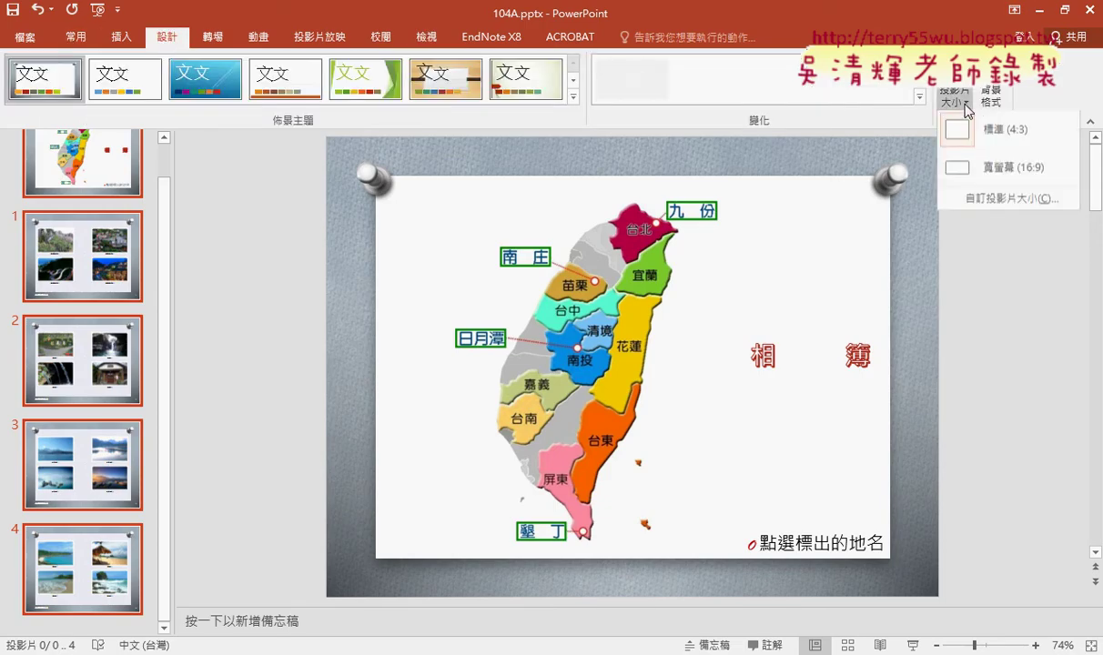
{"action": "left_click", "coordinate": [987, 195]}
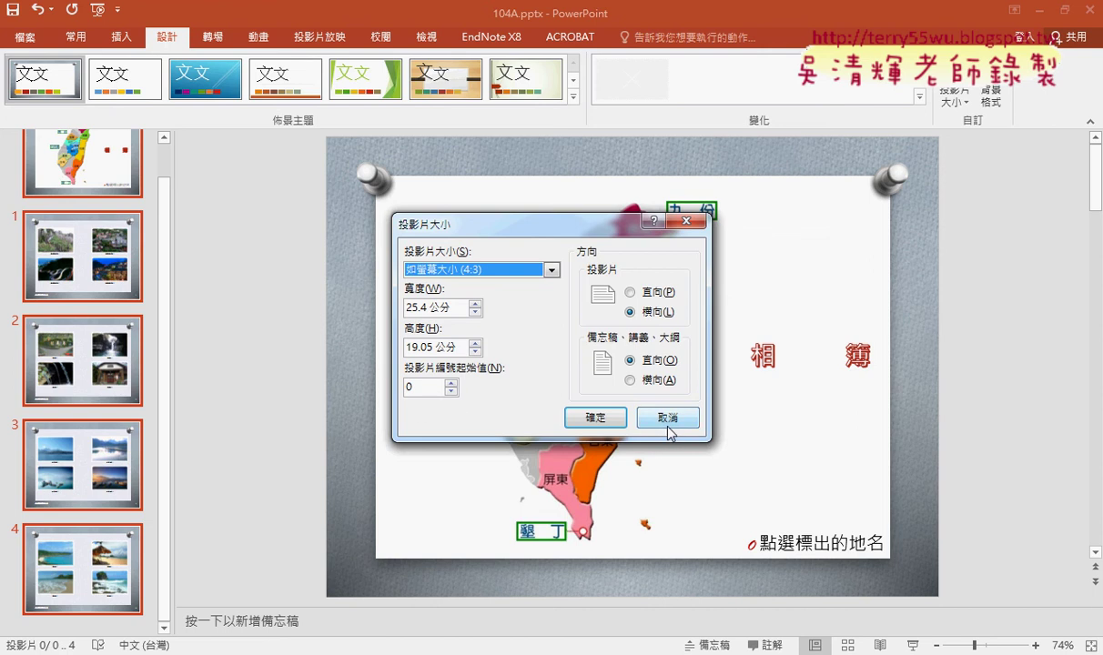
{"action": "left_click", "coordinate": [669, 424]}
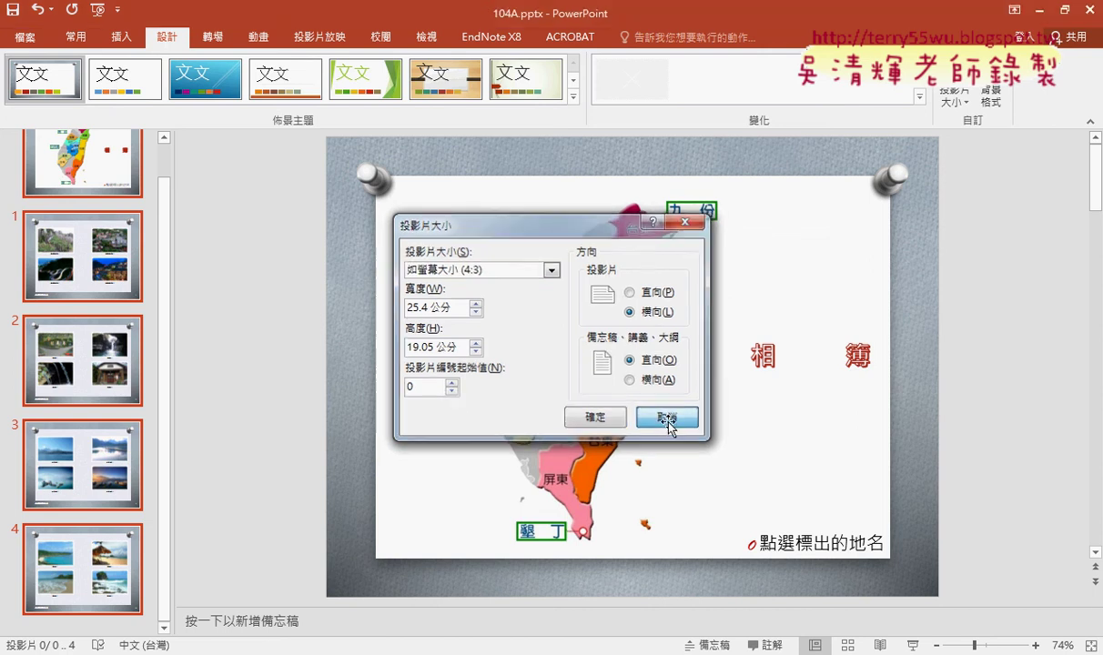
{"action": "left_click", "coordinate": [668, 419]}
- Review the header and footer settings, then check that the slide show setup plays slides 0 to 0
{"action": "left_click", "coordinate": [121, 36]}
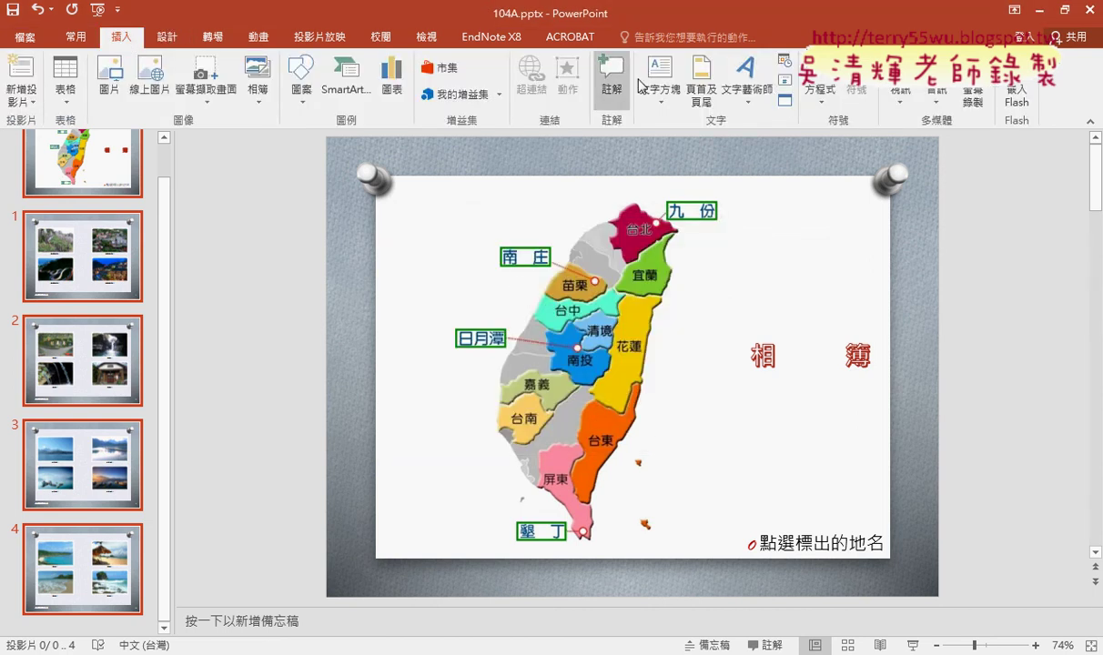
{"action": "left_click", "coordinate": [701, 89]}
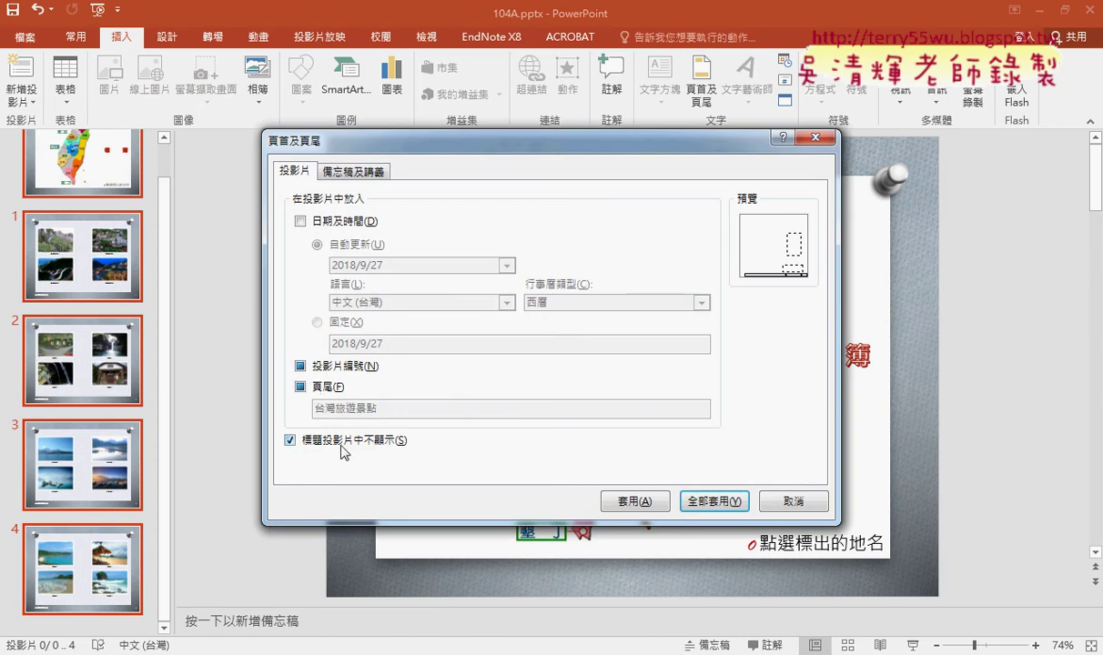
{"action": "left_click", "coordinate": [822, 141]}
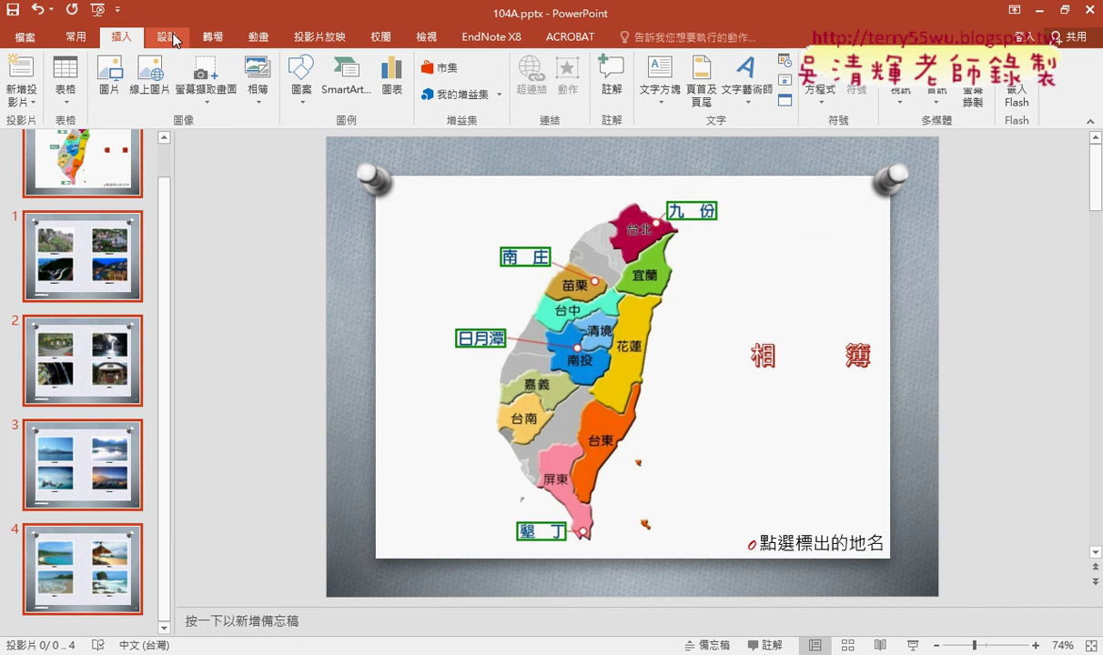
{"action": "left_click", "coordinate": [319, 36]}
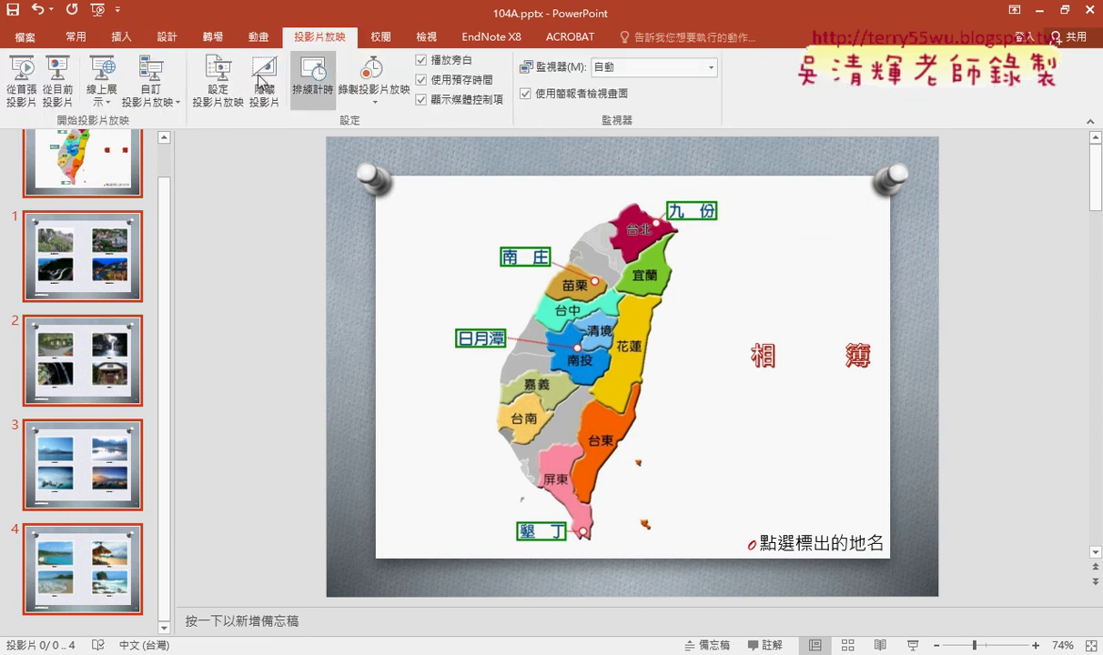
{"action": "left_click", "coordinate": [219, 102]}
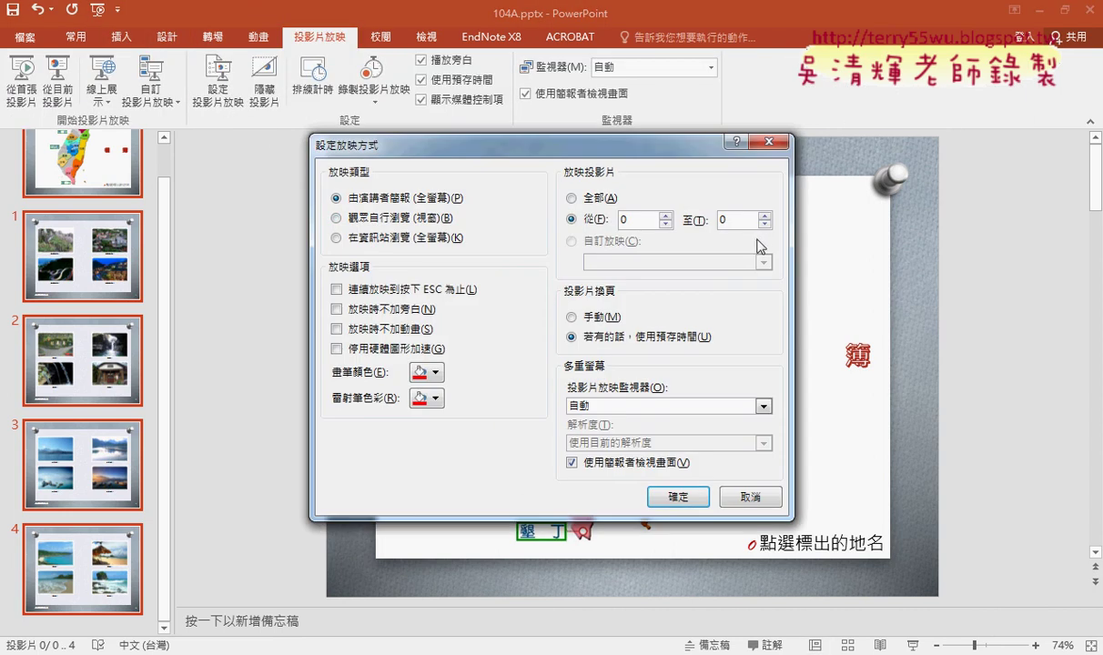